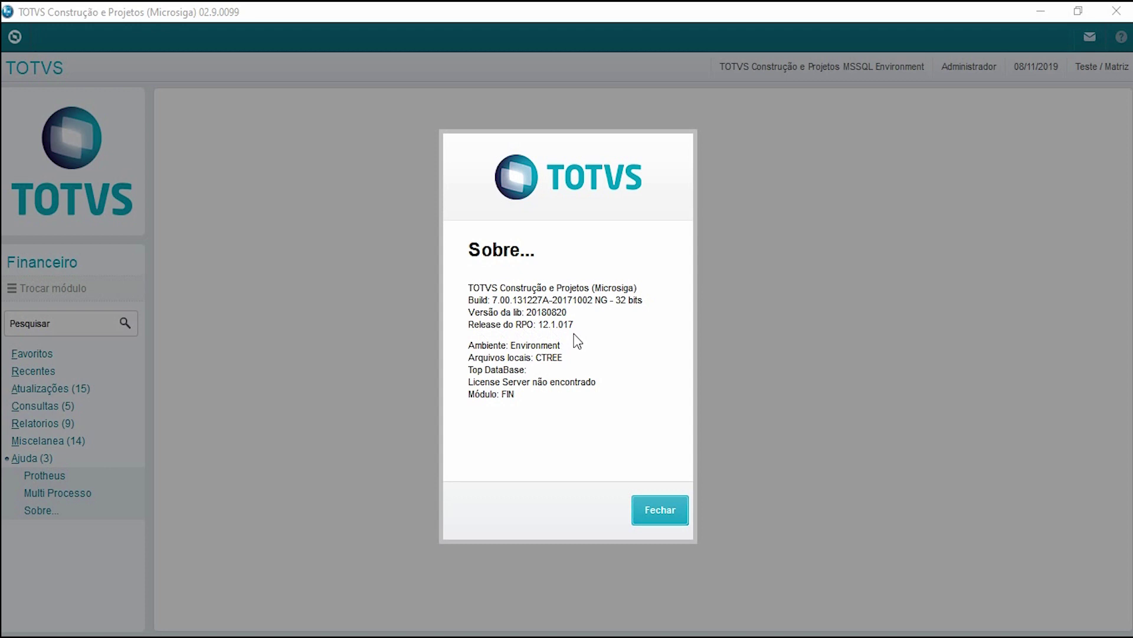
- Close the About dialog, minimize the ERP window, and examine the downloaded files in the Arquivos para Release folder
click(657, 509)
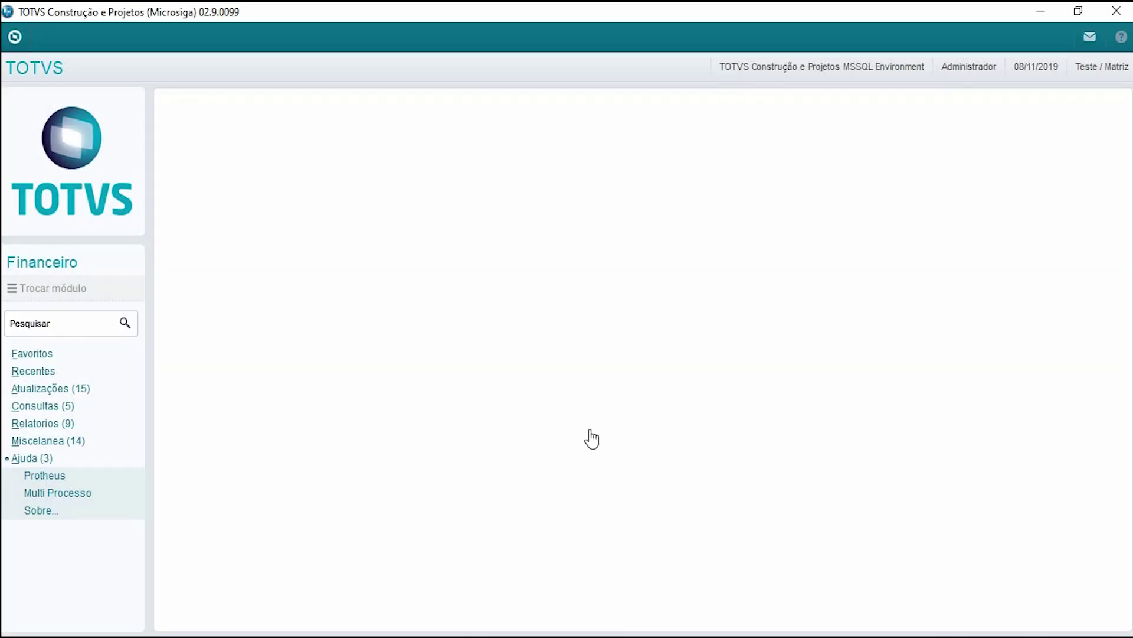
click(1041, 11)
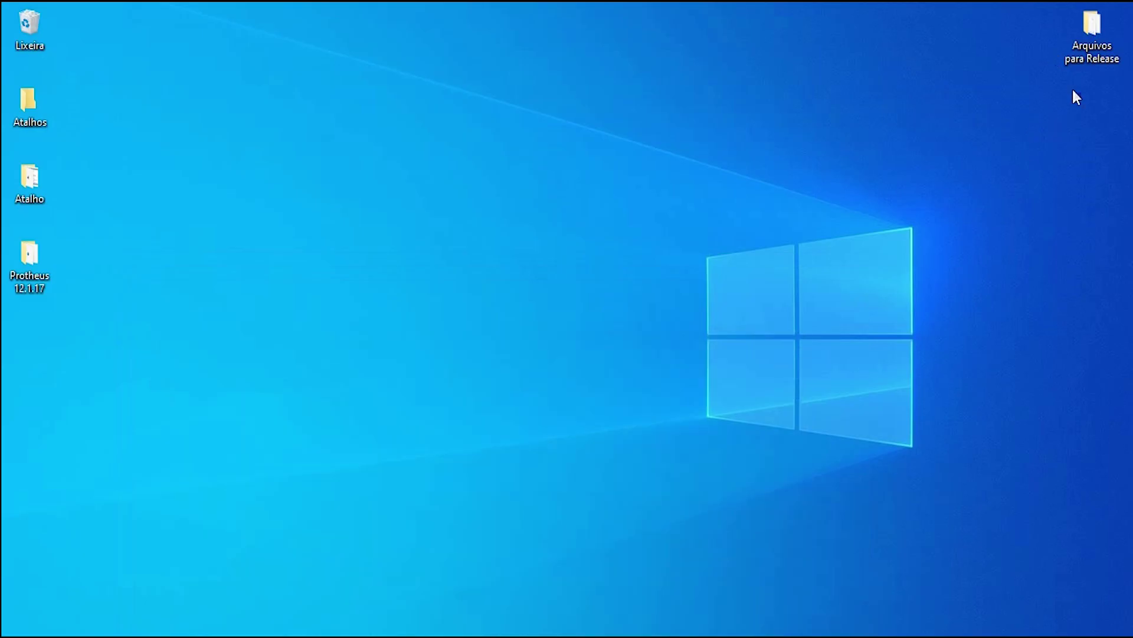
double_click(1074, 56)
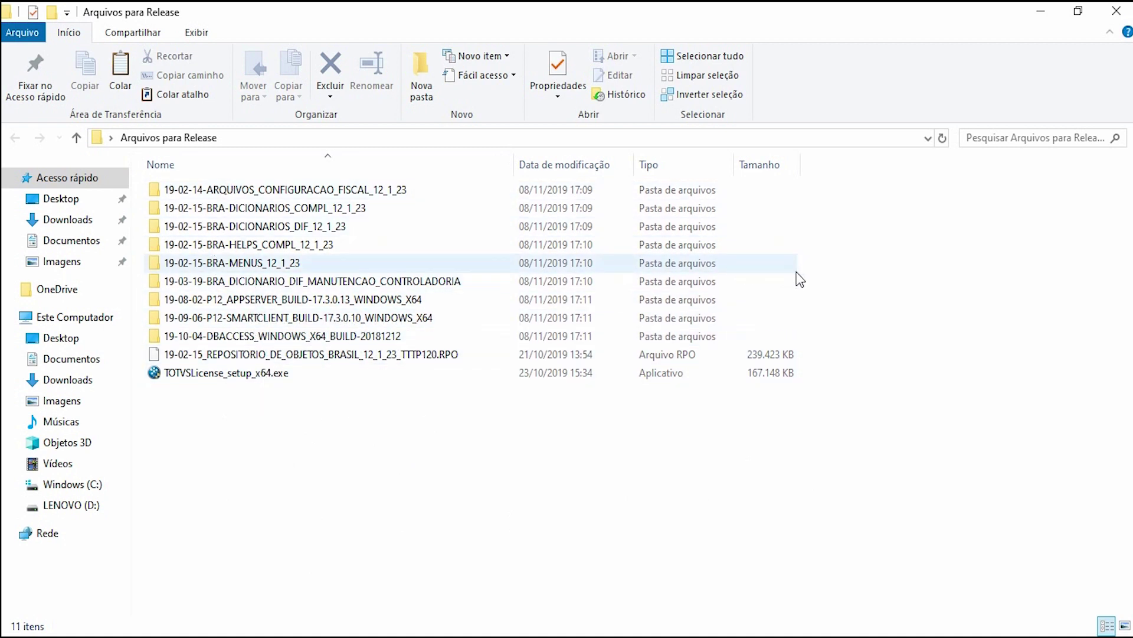
click(1124, 15)
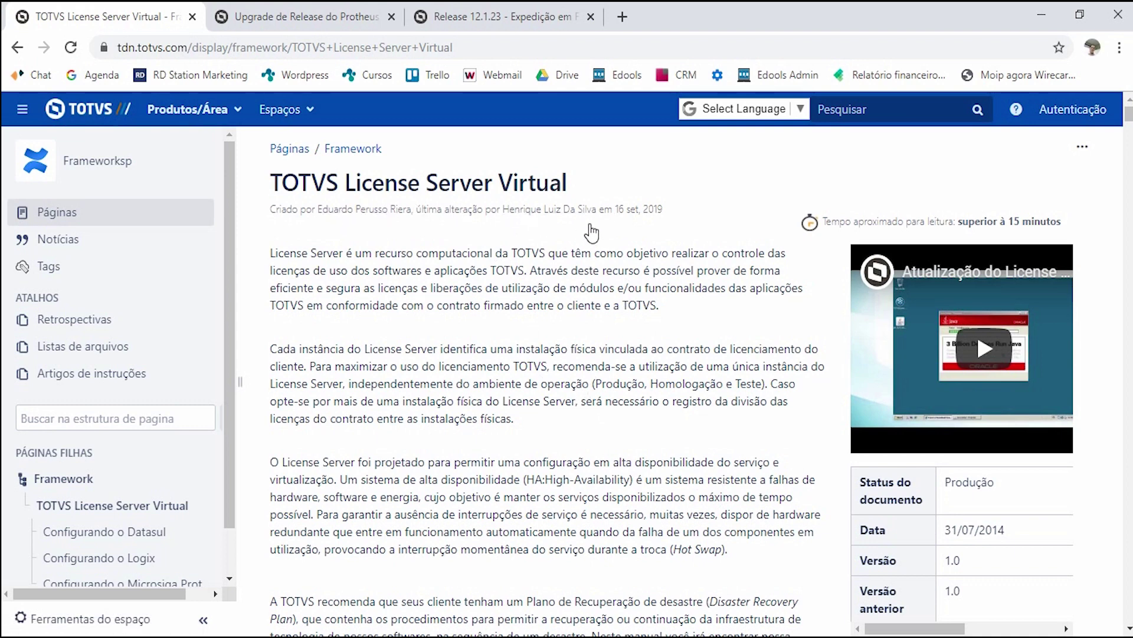
- Read through the TOTVS License Server Virtual documentation on system requirements and Windows installation
scroll(555, 310, down, 3)
scroll(555, 313, down, 10)
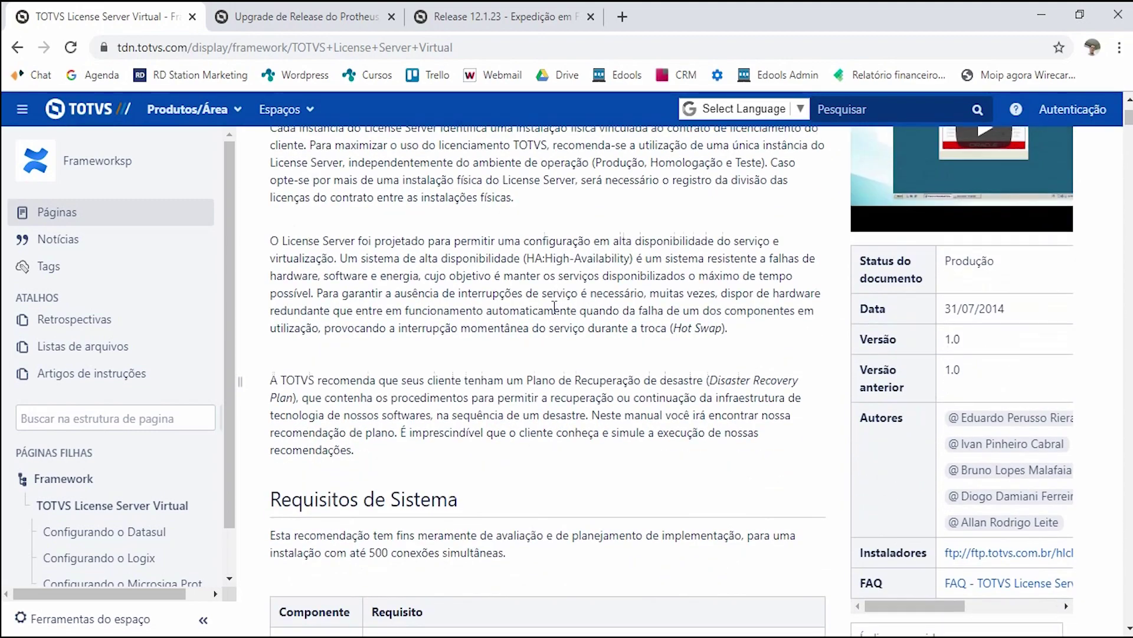
scroll(555, 307, down, 20)
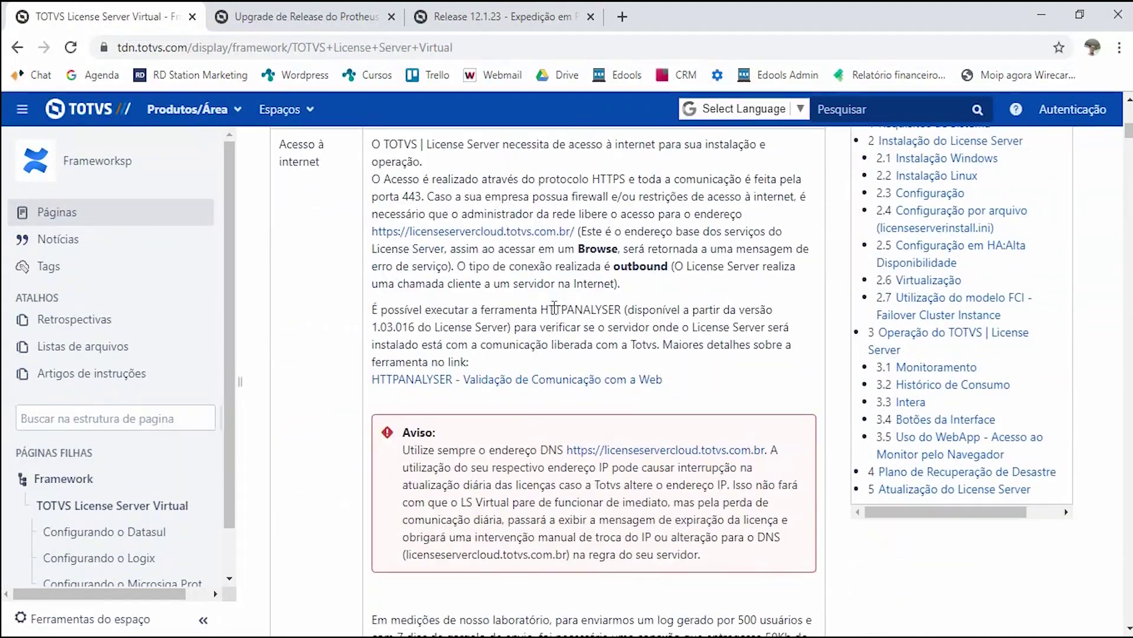
scroll(554, 307, down, 13)
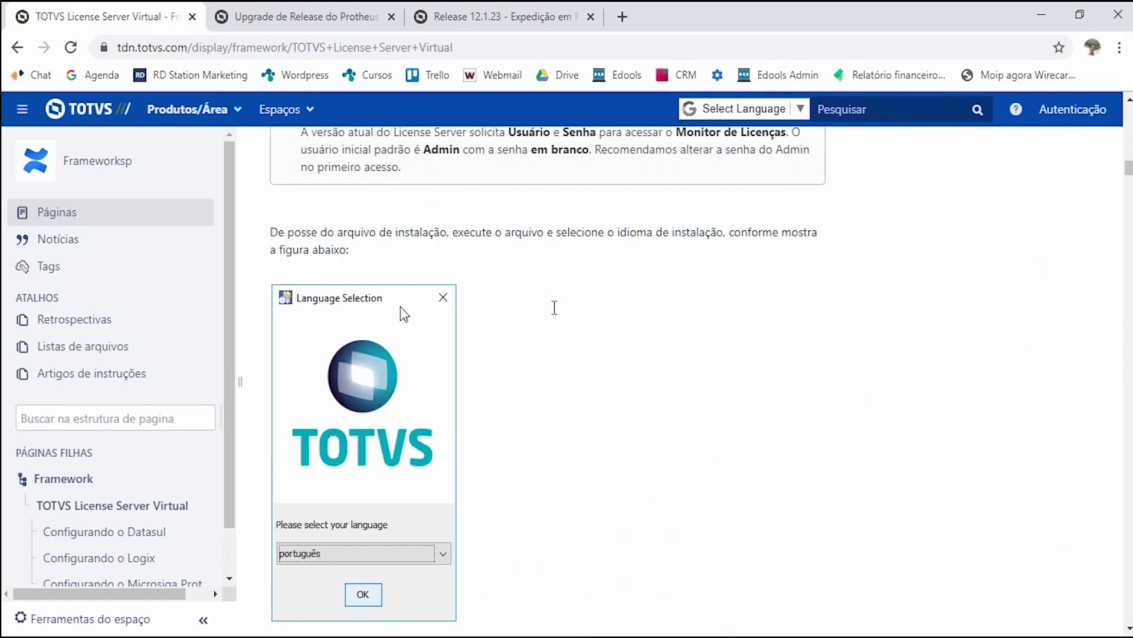
scroll(640, 341, up, 10)
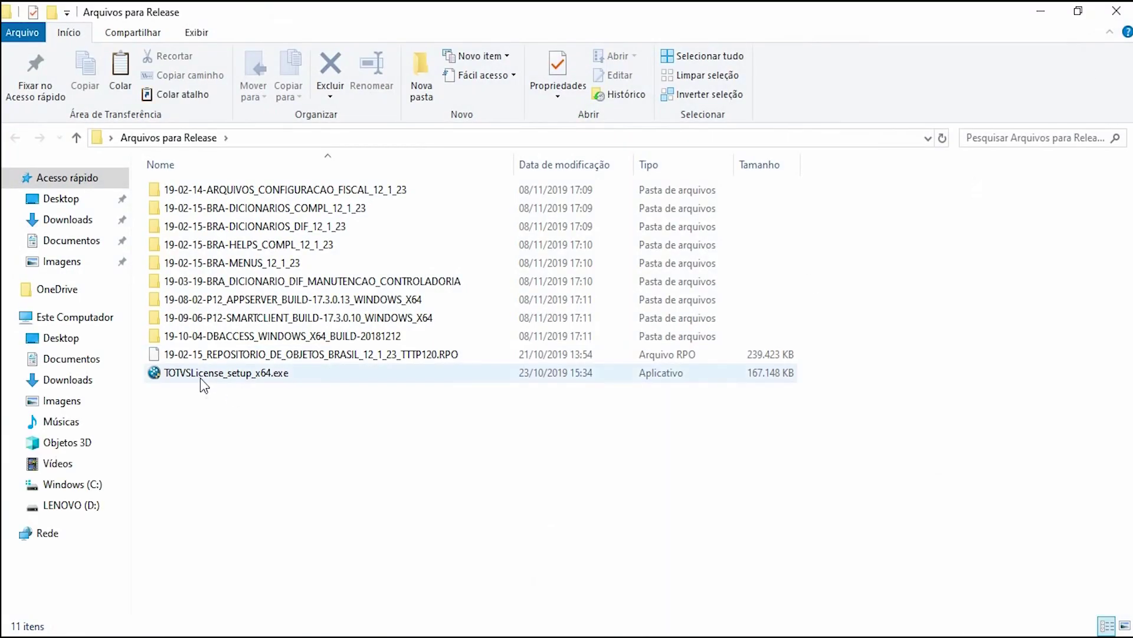
- Launch TOTVSLicense_setup_x64.exe from the Arquivos para Release folder and accept the license agreement in the installer
click(176, 374)
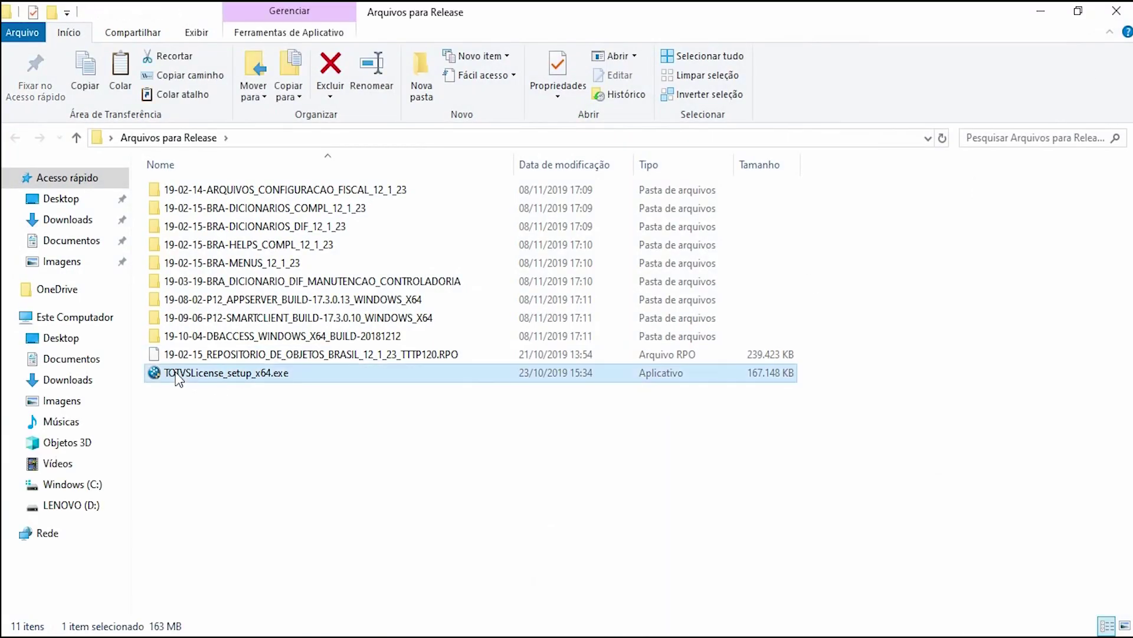
double_click(219, 374)
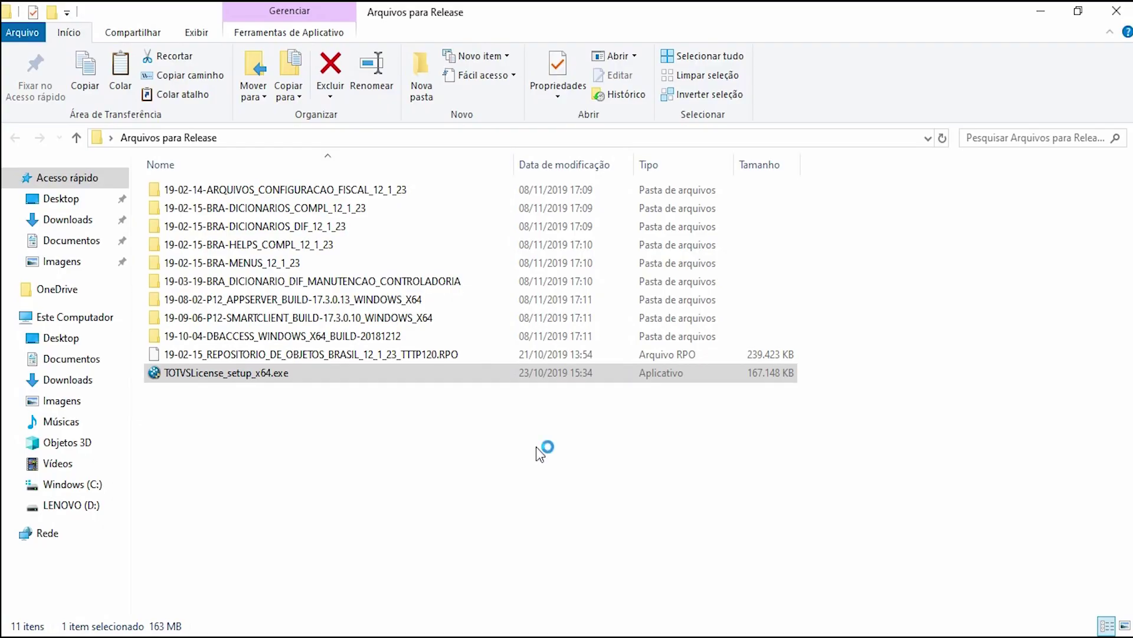
click(566, 448)
click(338, 415)
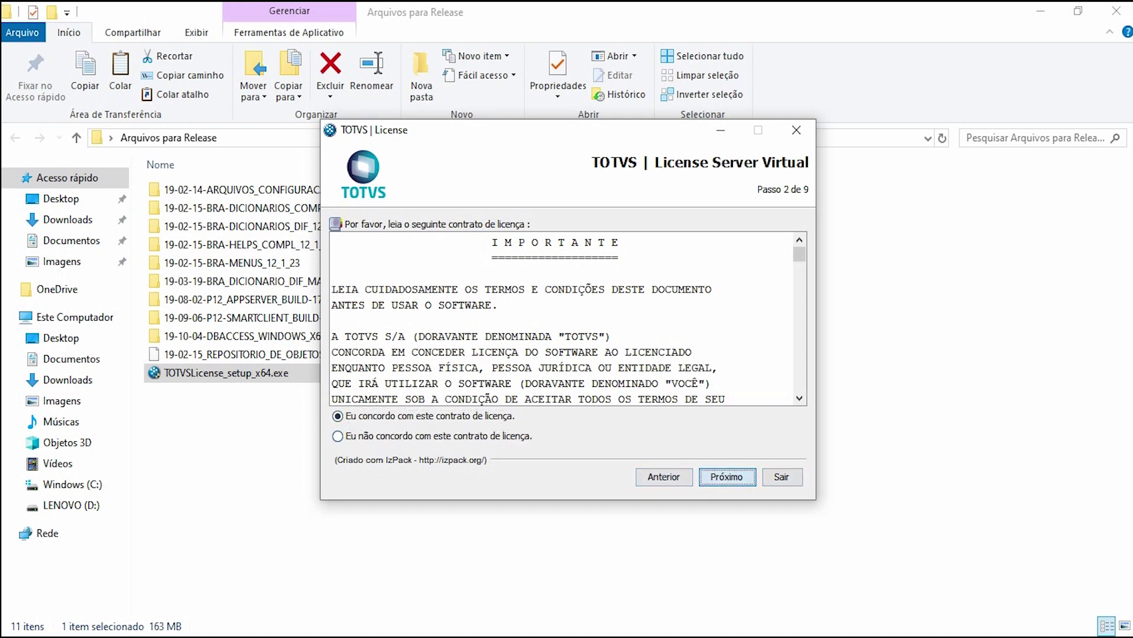
click(728, 477)
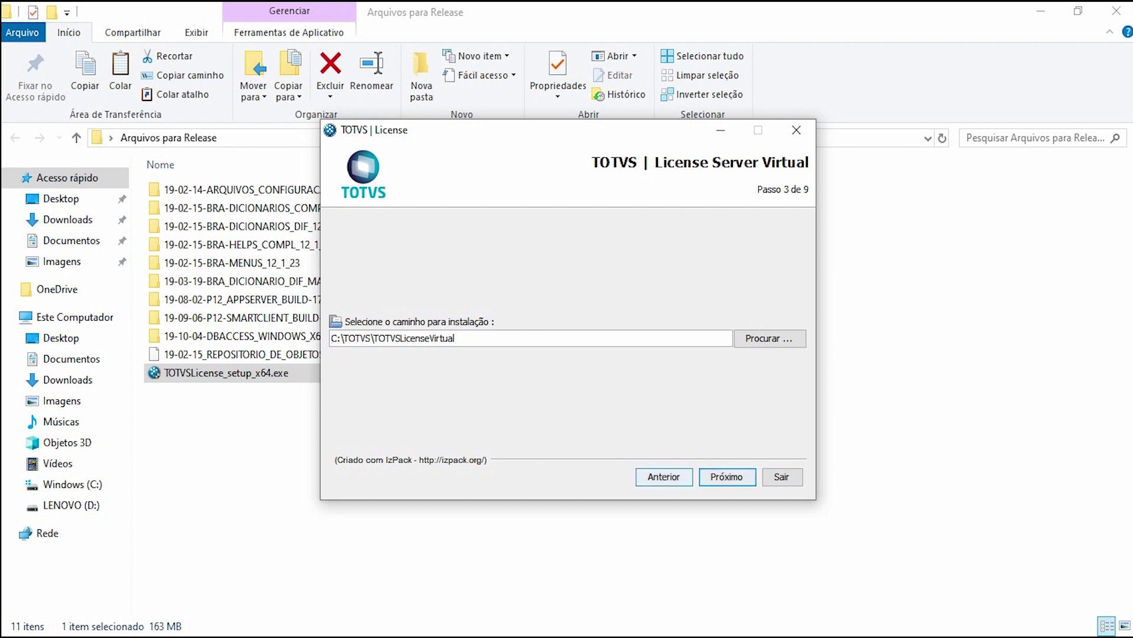
- Install License Server Virtual in C:\TOTVS\TOTVSLicenseVirtual, keeping ports 2234, 5555 and 8020 and the service name licenseVirtual
click(728, 477)
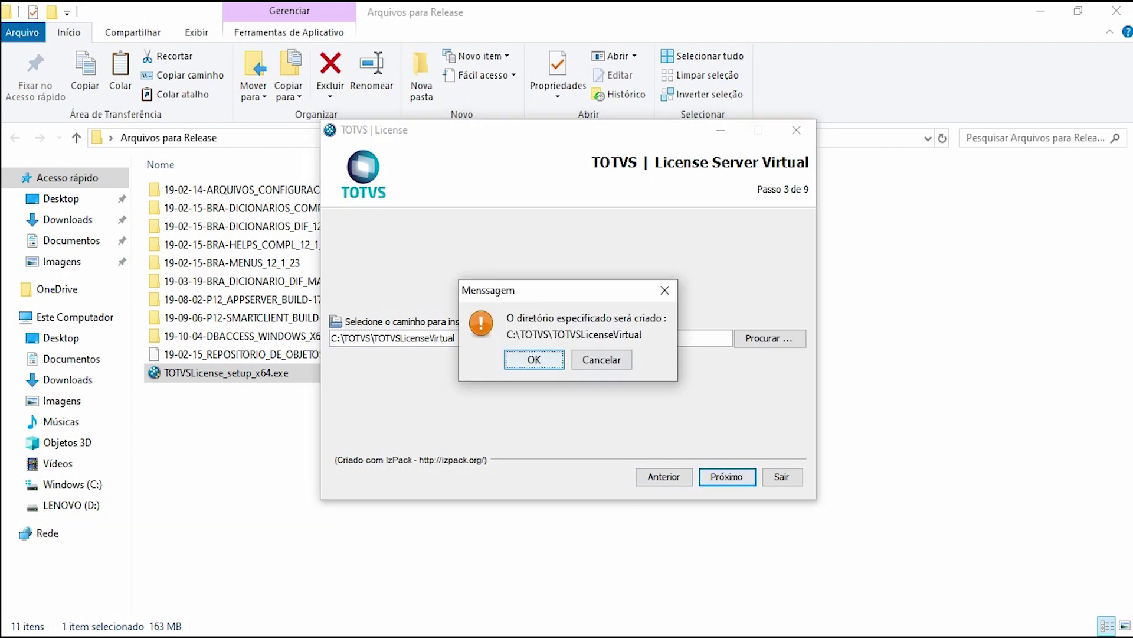
key(Return)
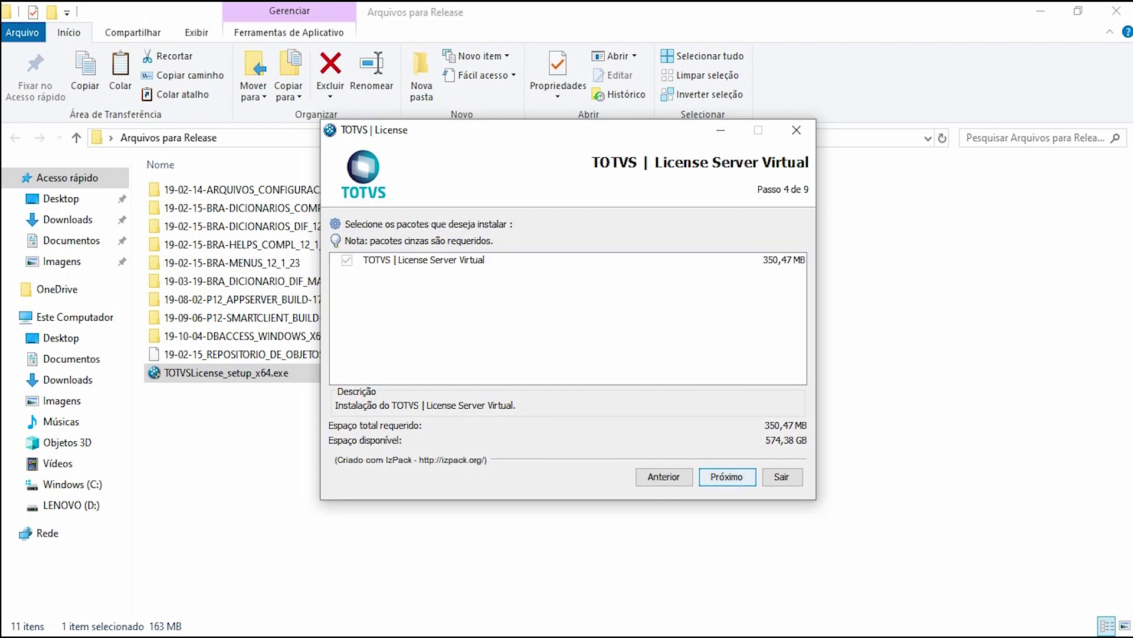
key(Return)
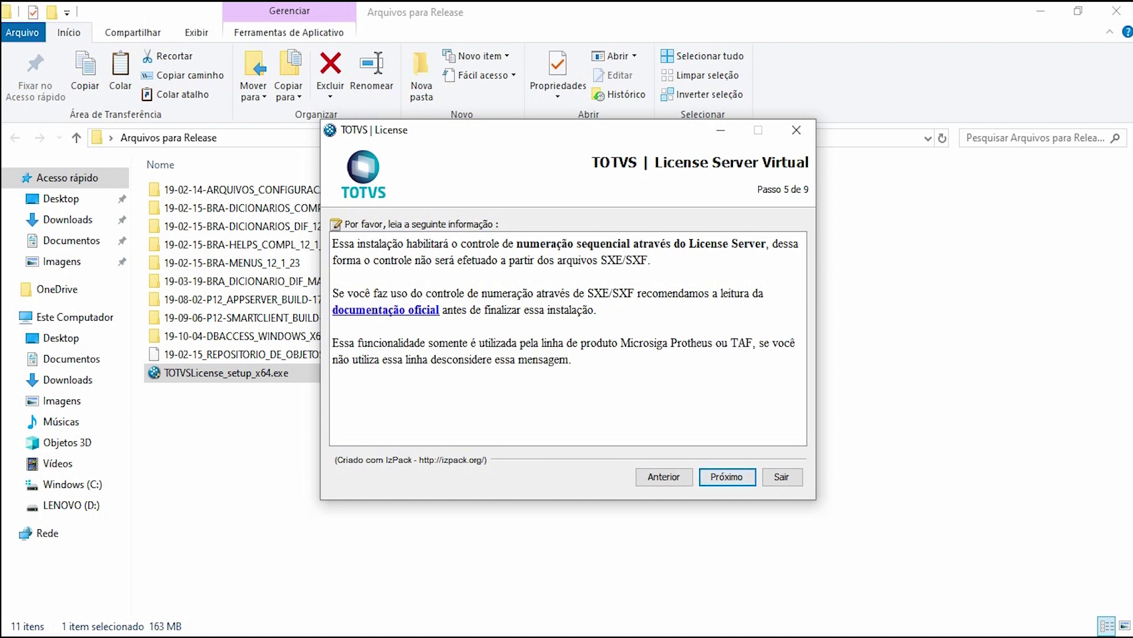
key(Return)
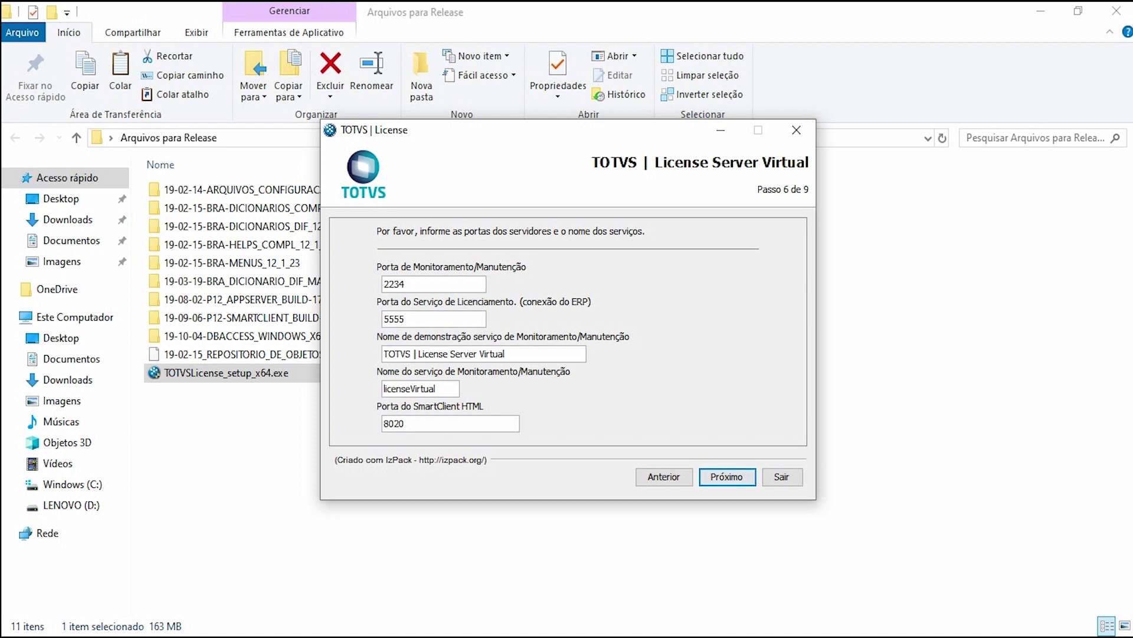
key(Return)
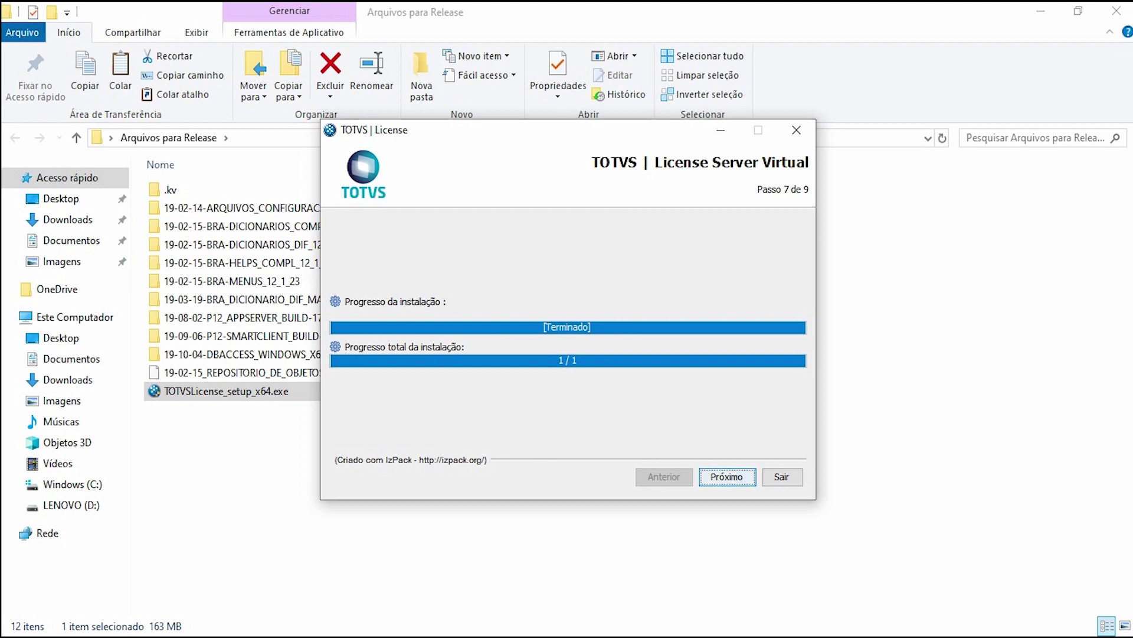
- Continue past the installation progress page and advance through the License Server Monitor welcome screen
key(Return)
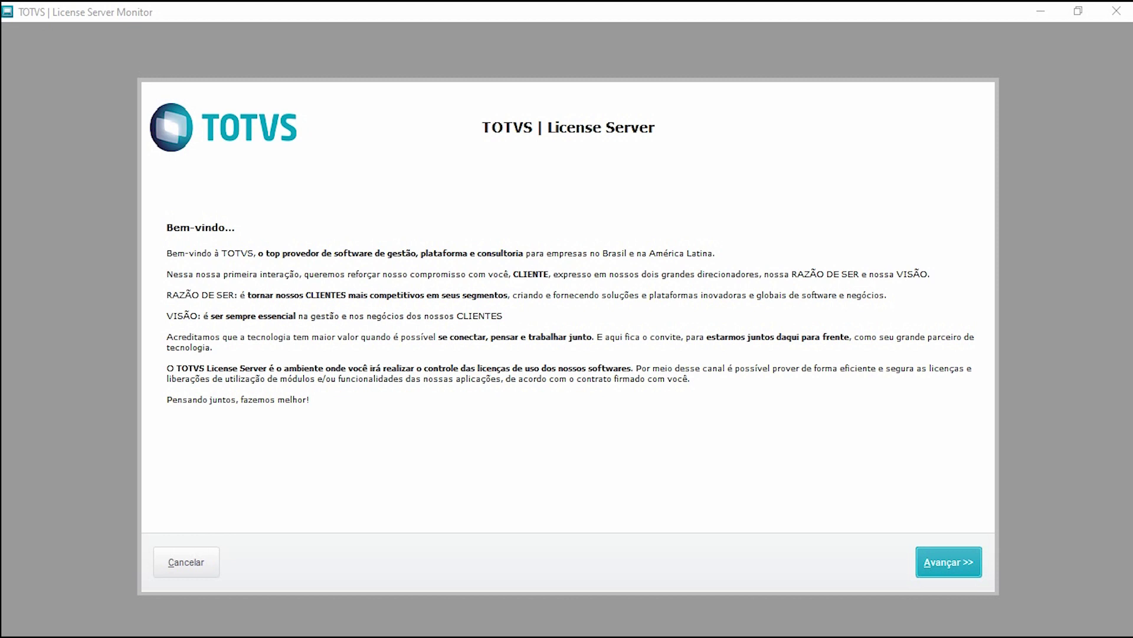
key(Return)
key(Return)
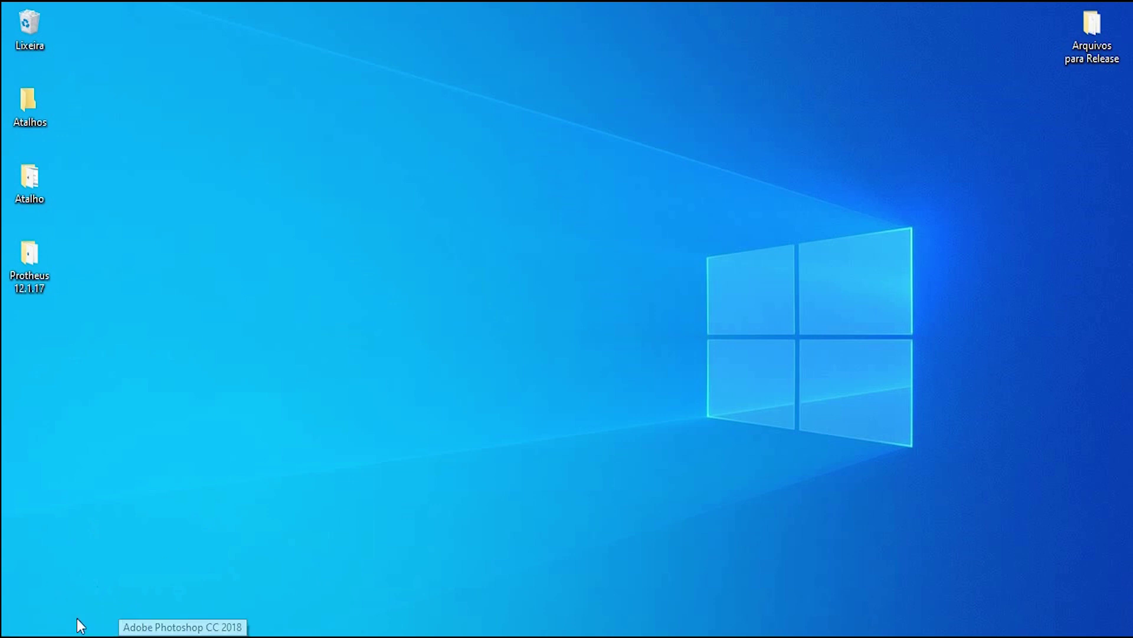
- Search Windows for "servi" to open Serviços, and move the appserver.exe console window covering the services list
key(super+s)
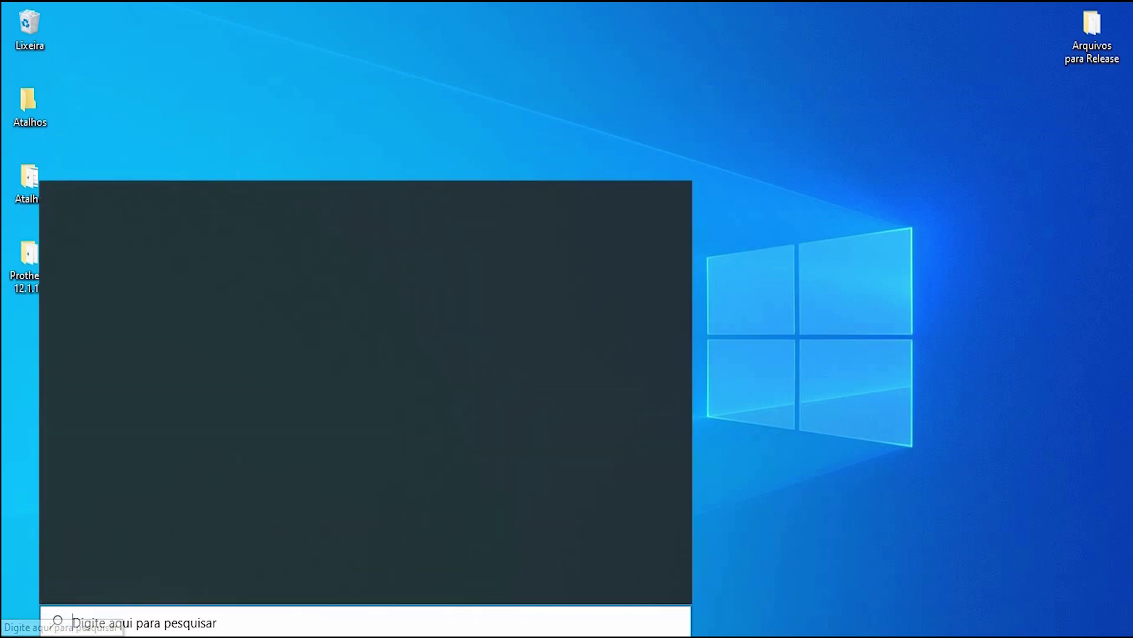
text(servi)
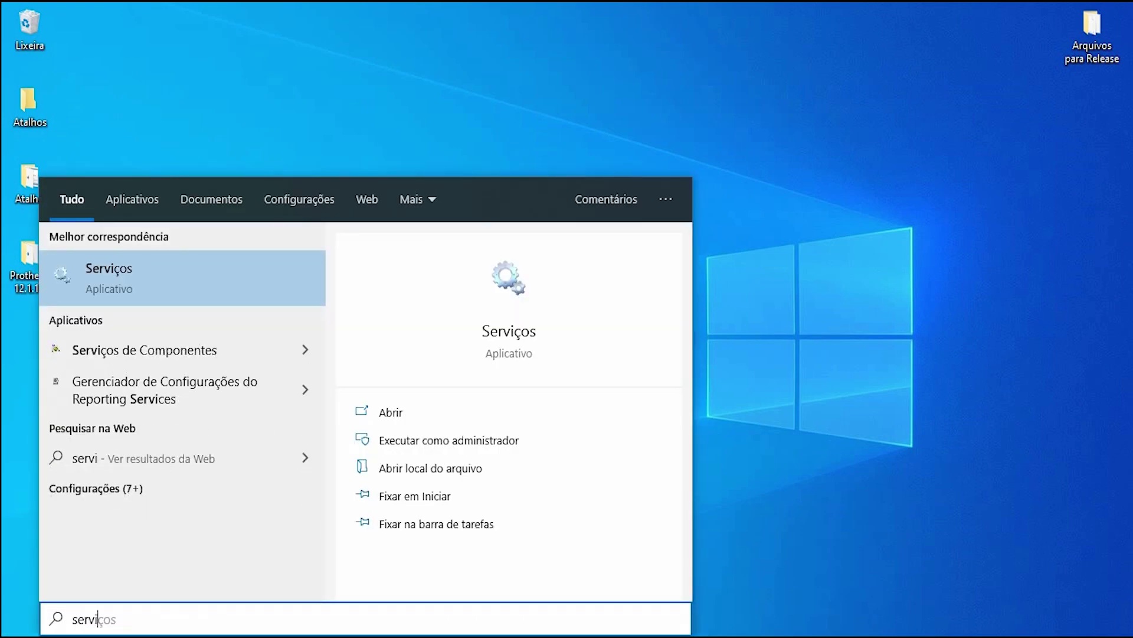
key(Return)
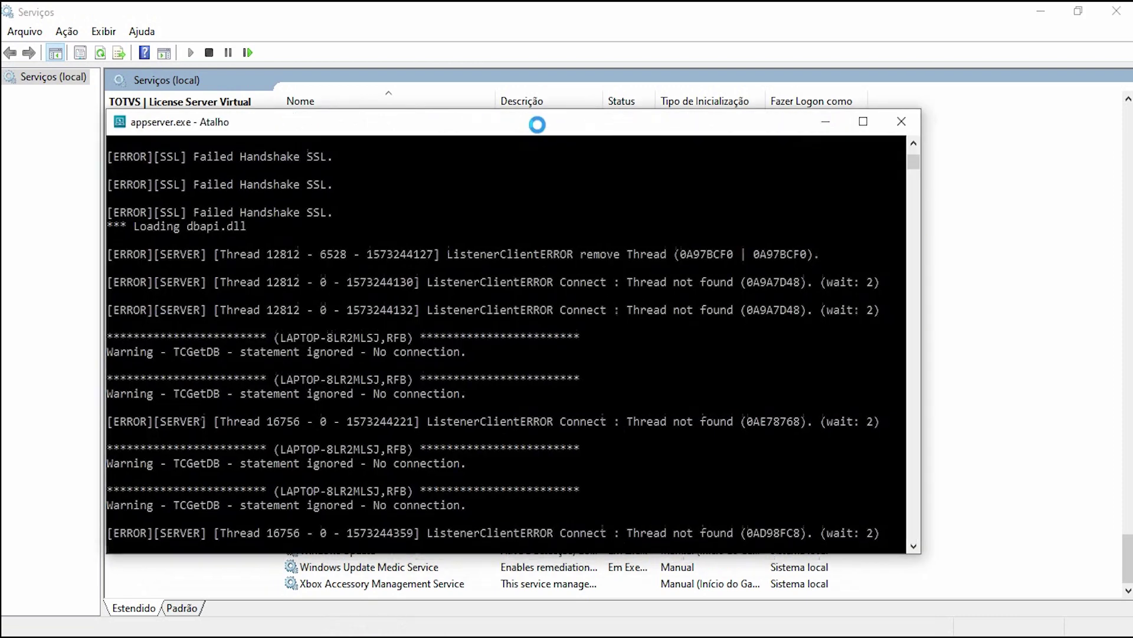
drag(537, 125, 473, 90)
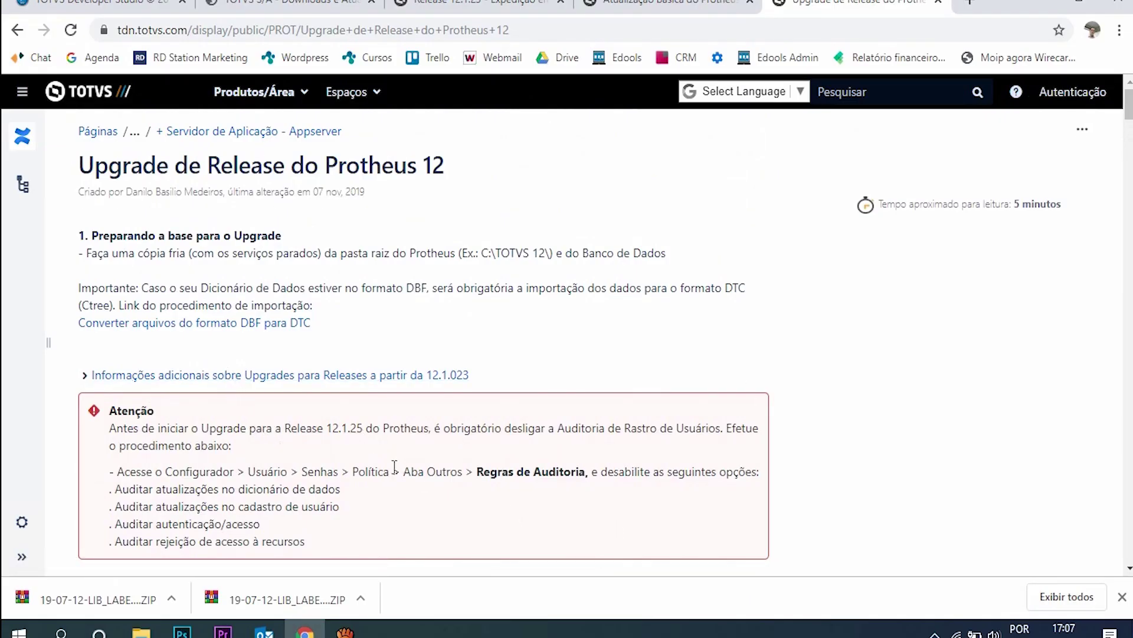
- Review the Upgrade de Release do Protheus 12 page's sections on preparing the base, checking duplicates and updating files, and highlight its web address
scroll(397, 493, down, 2)
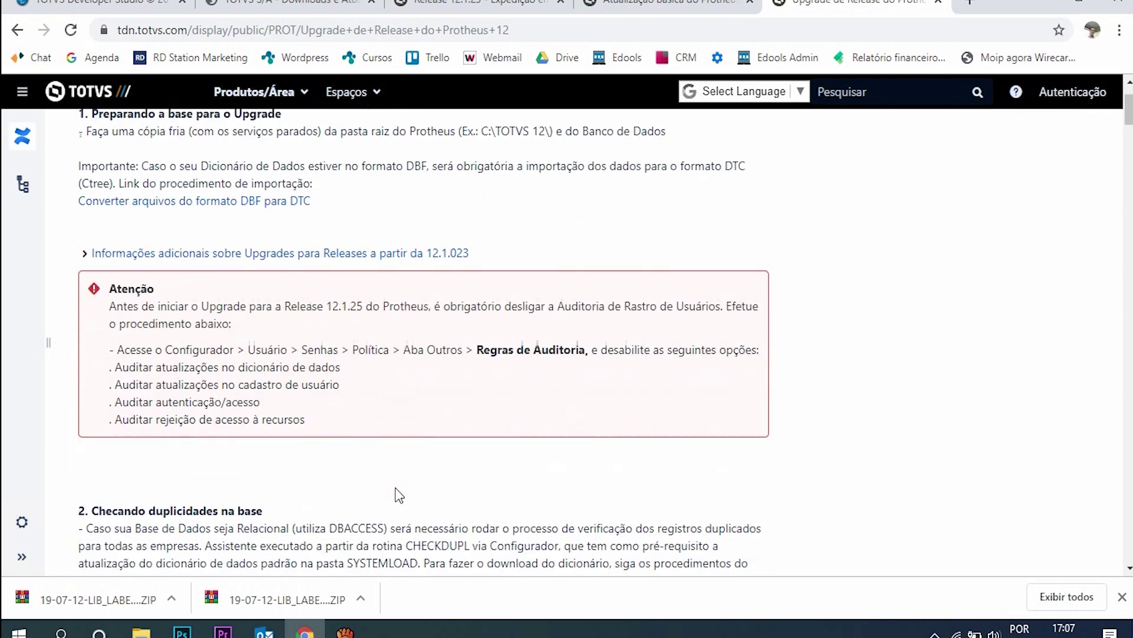
scroll(410, 494, up, 2)
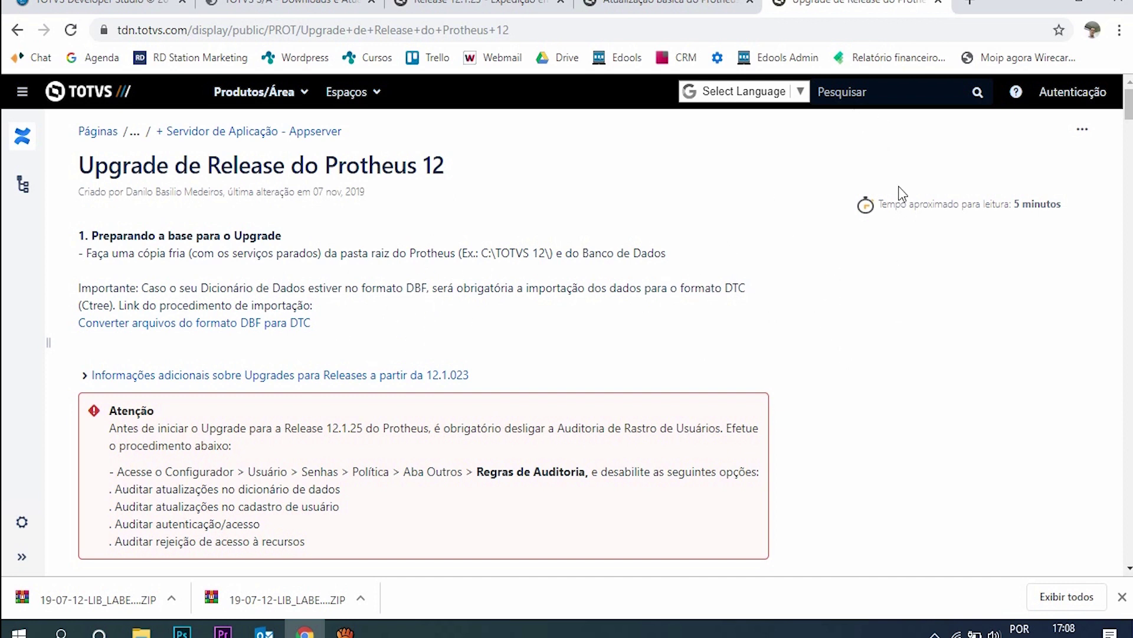
scroll(185, 207, down, 5)
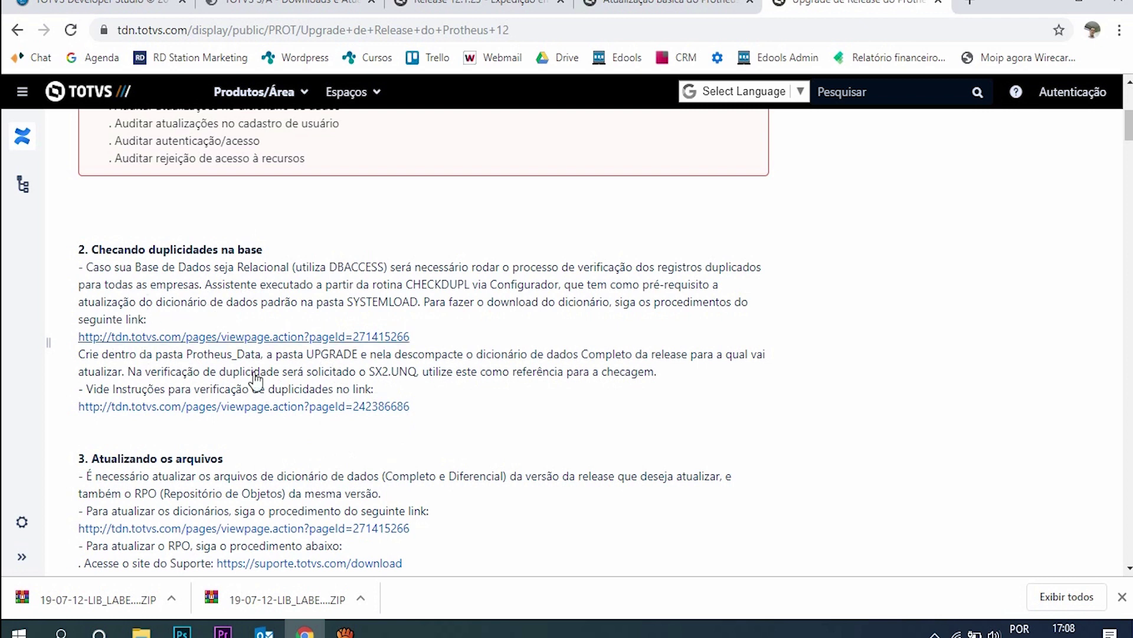
click(522, 30)
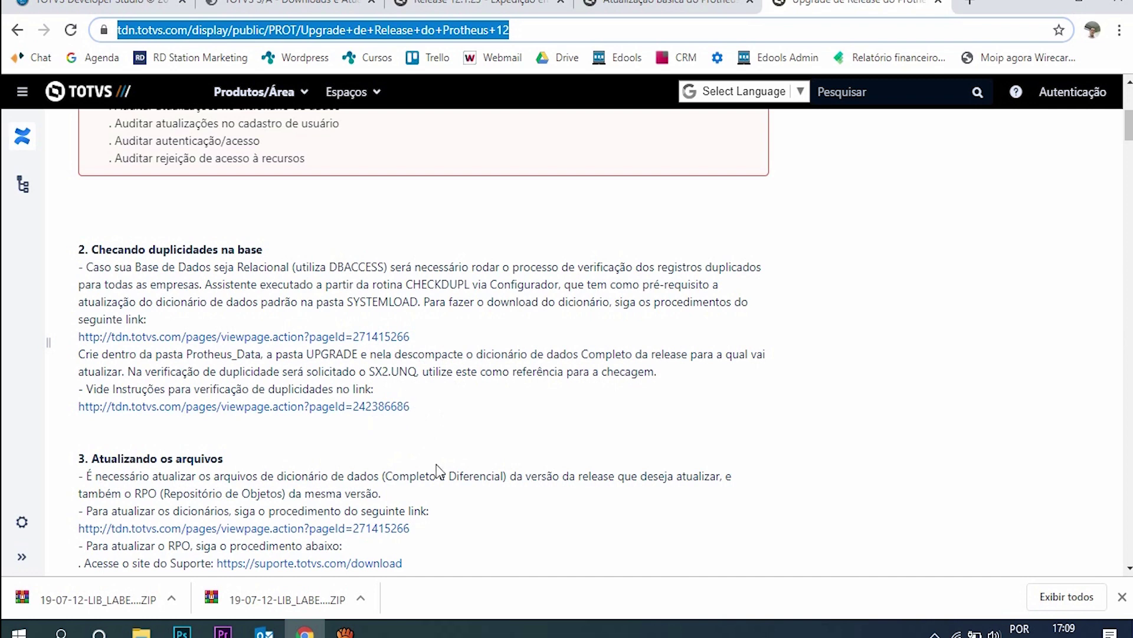
scroll(455, 459, down, 6)
scroll(459, 455, up, 2)
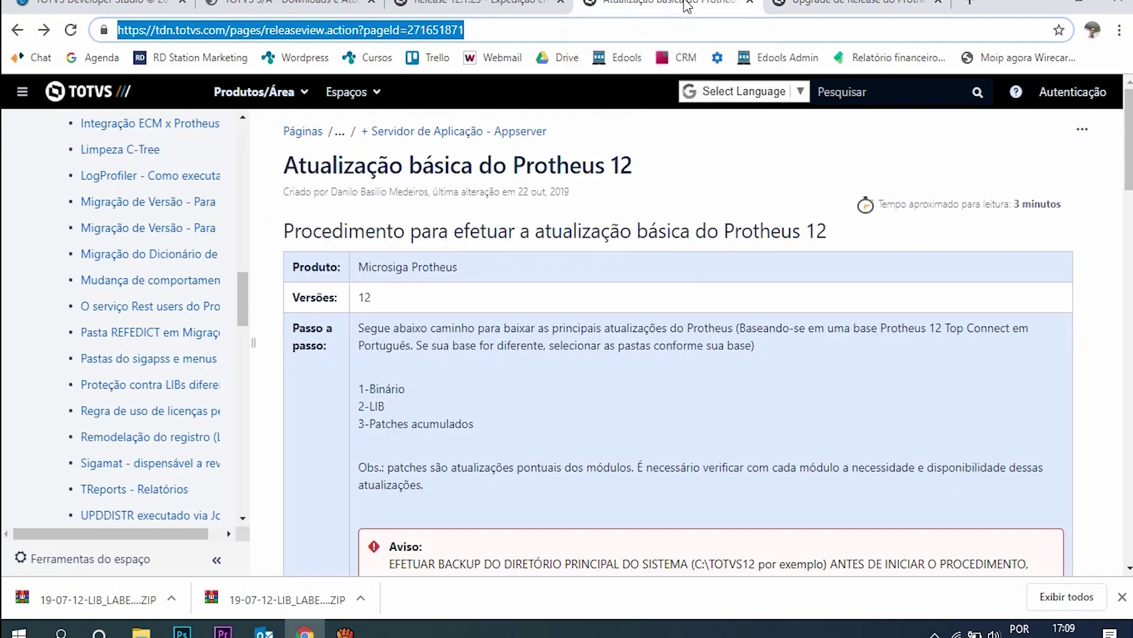
- Review the Atualização básica do Protheus 12 page's update steps and backup notice, and return to the release upgrade page
click(628, 6)
scroll(559, 340, down, 2)
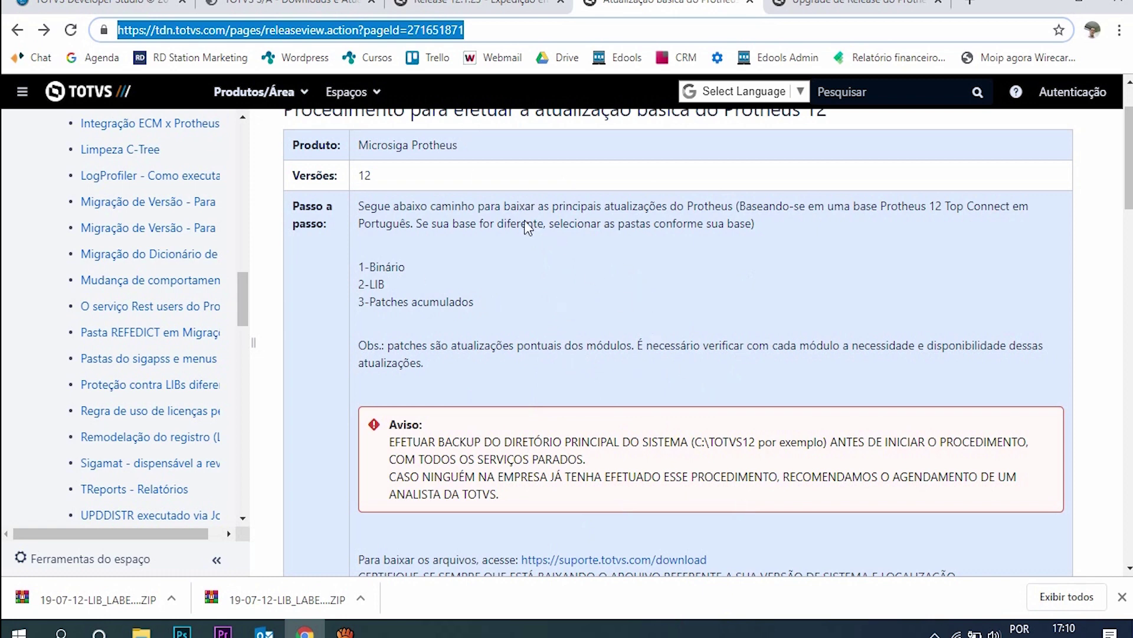
scroll(547, 299, down, 1)
scroll(546, 299, up, 1)
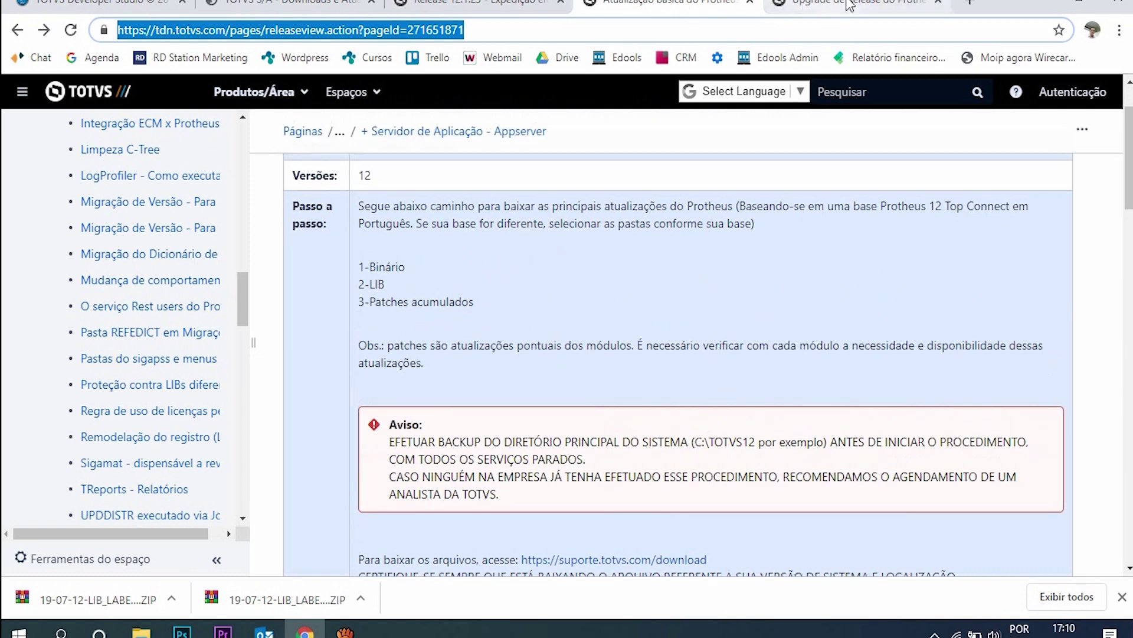
click(849, 5)
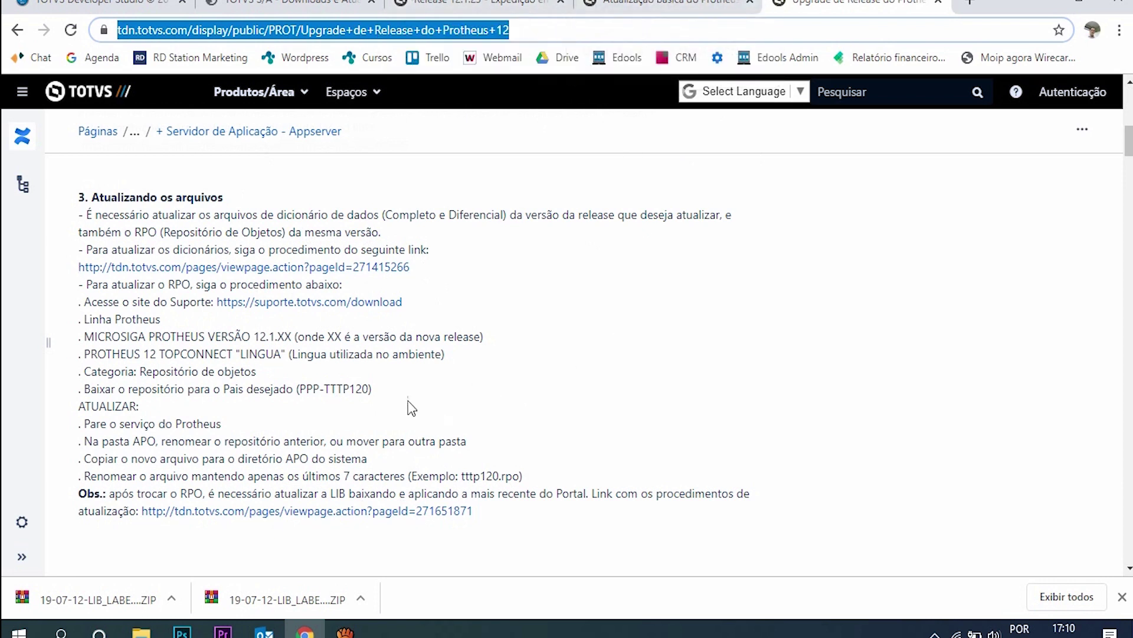
- Minimize the browser, reopen the Arquivos para Release folder, and point out the APPSERVER, SMARTCLIENT and 19-07-12-LIB_LABEL_05072019_P12_LOBO-TTTP120 folders
click(1051, 4)
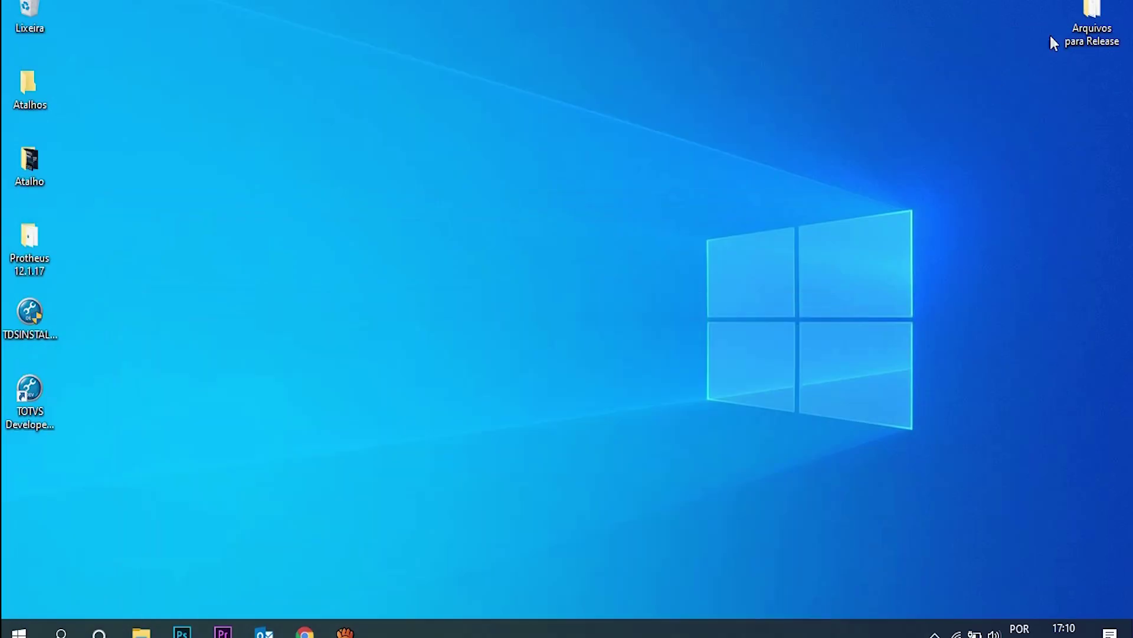
click(1102, 16)
double_click(1102, 17)
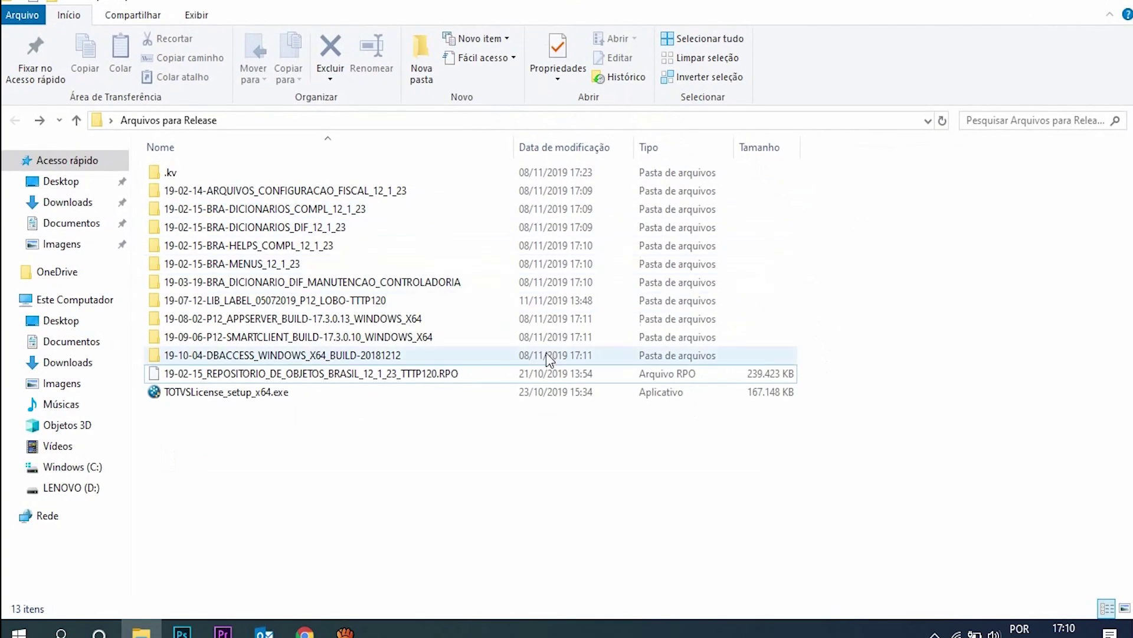
click(304, 319)
click(305, 339)
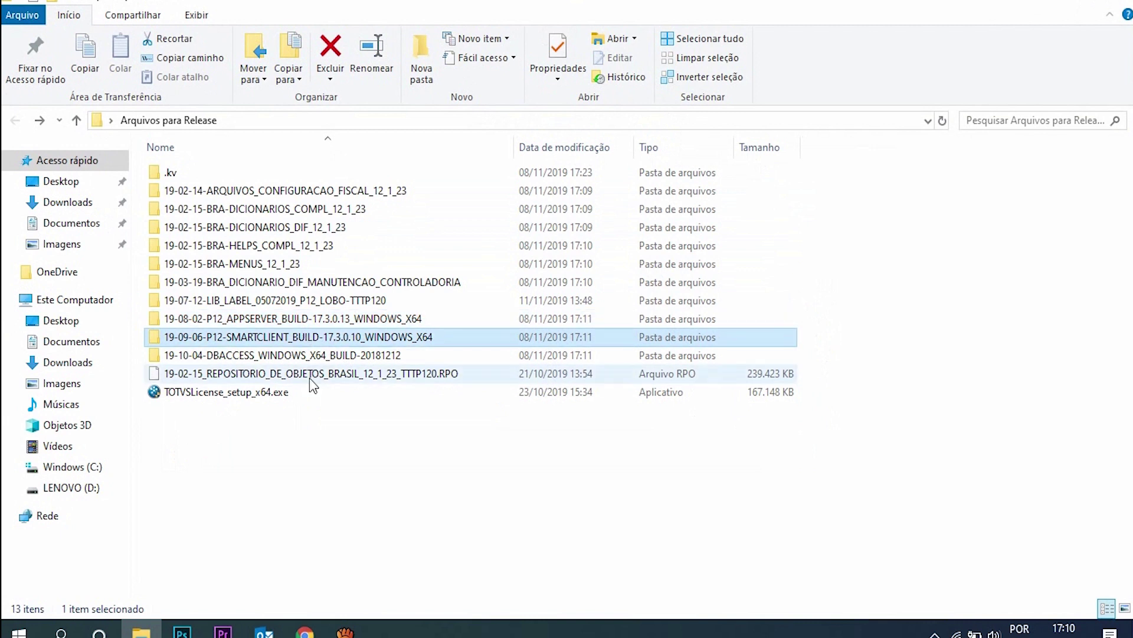
click(257, 302)
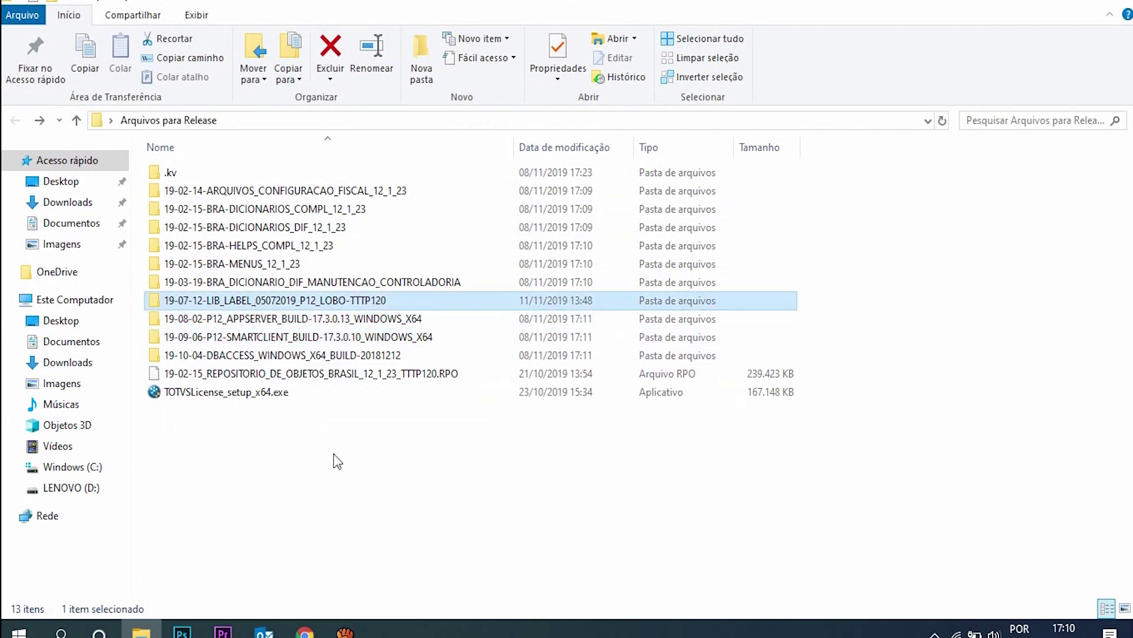
- Copy the 19-02-15_REPOSITORIO_DE_OBJETOS_BRASIL_12_1_23_TTTP120.RPO file from the Arquivos para Release folder
click(324, 376)
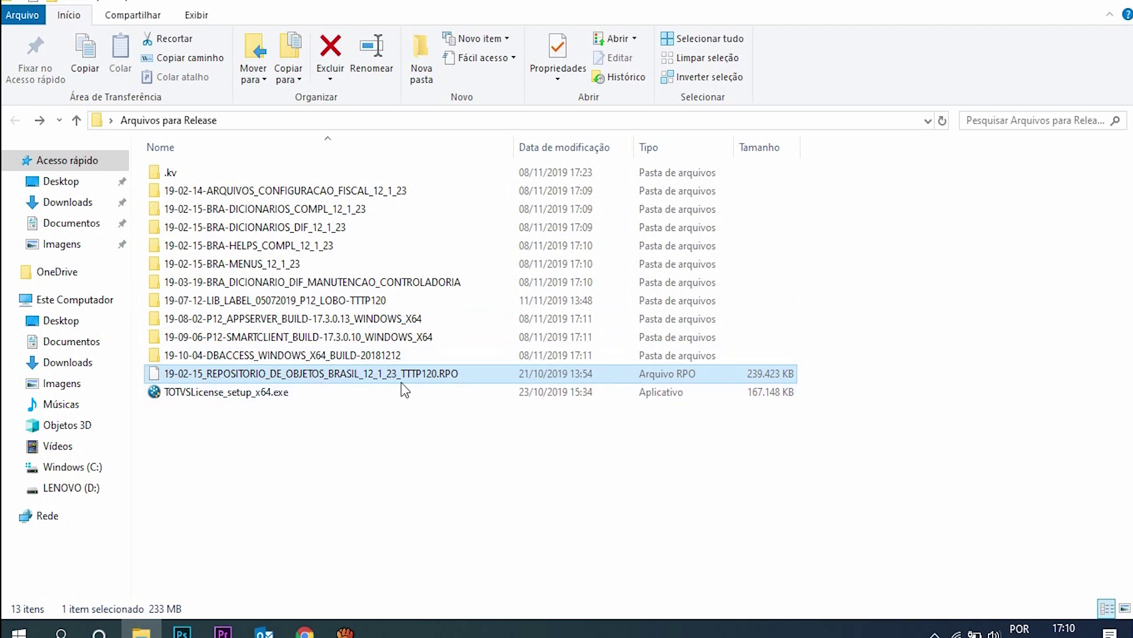
mouse_move(372, 356)
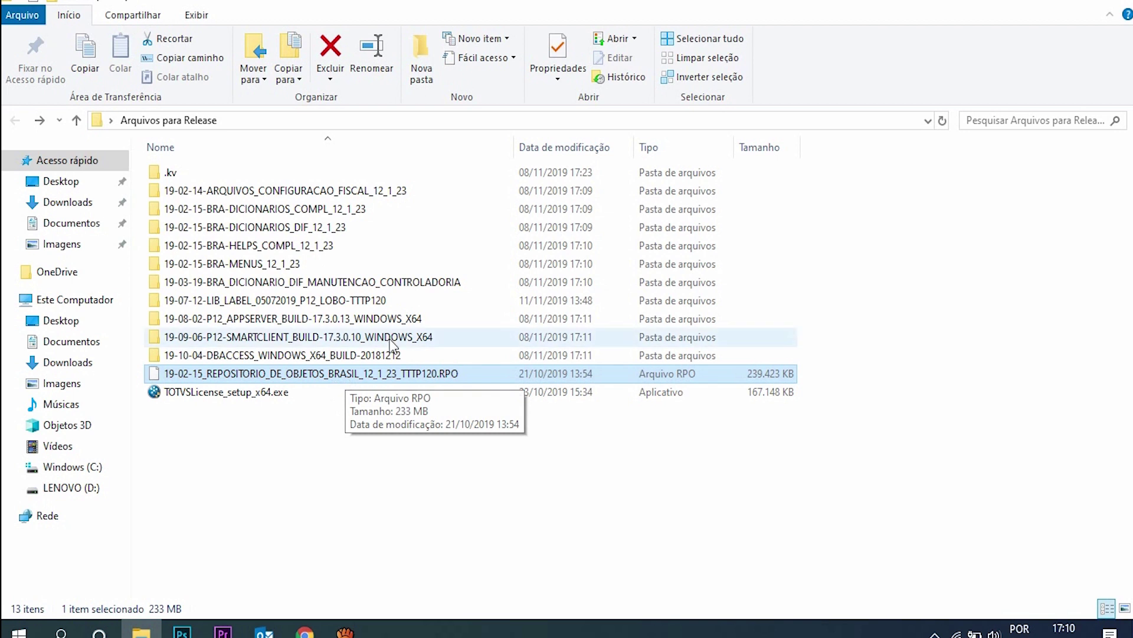
click(306, 391)
click(320, 374)
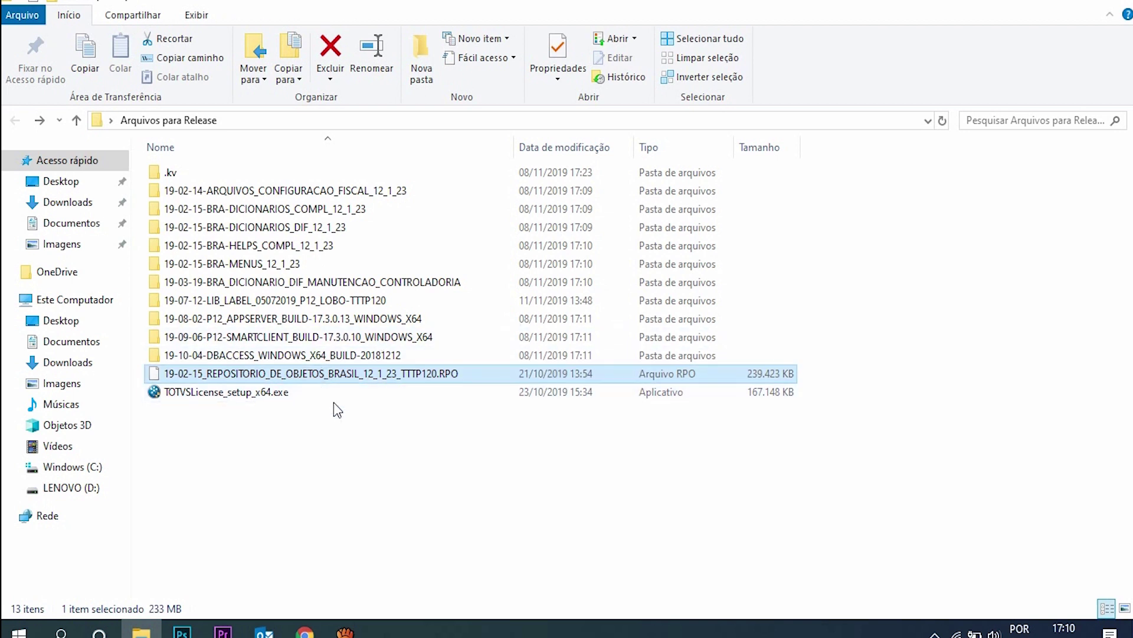
key(ctrl+c)
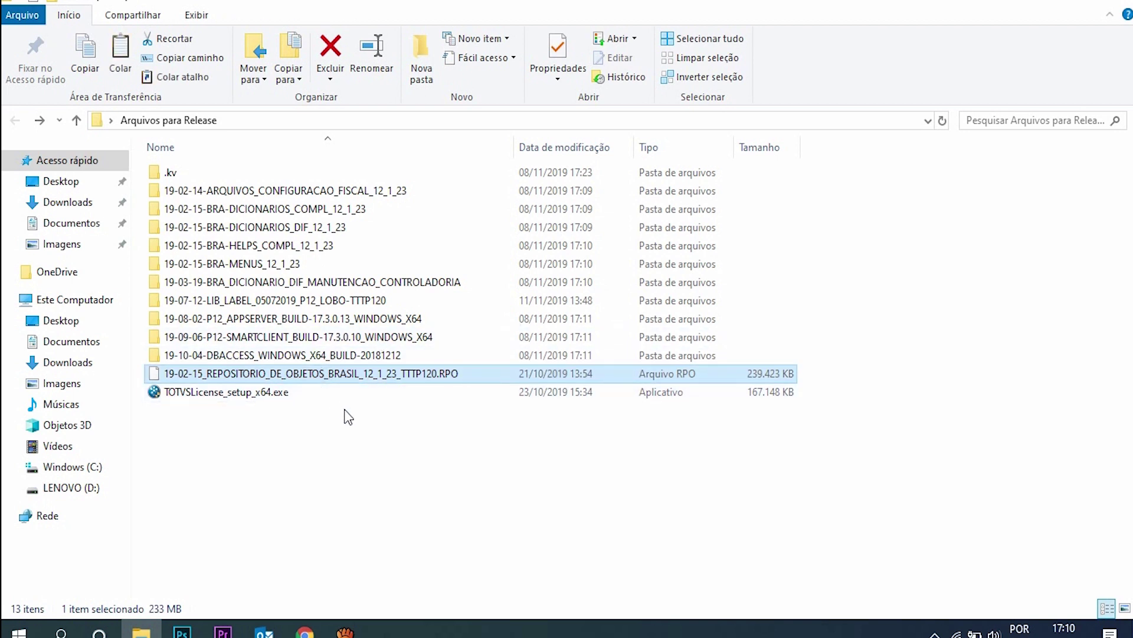
- Put the Arquivos para Release window away and open the apo folder inside C:\TOTVS_17
click(1037, 2)
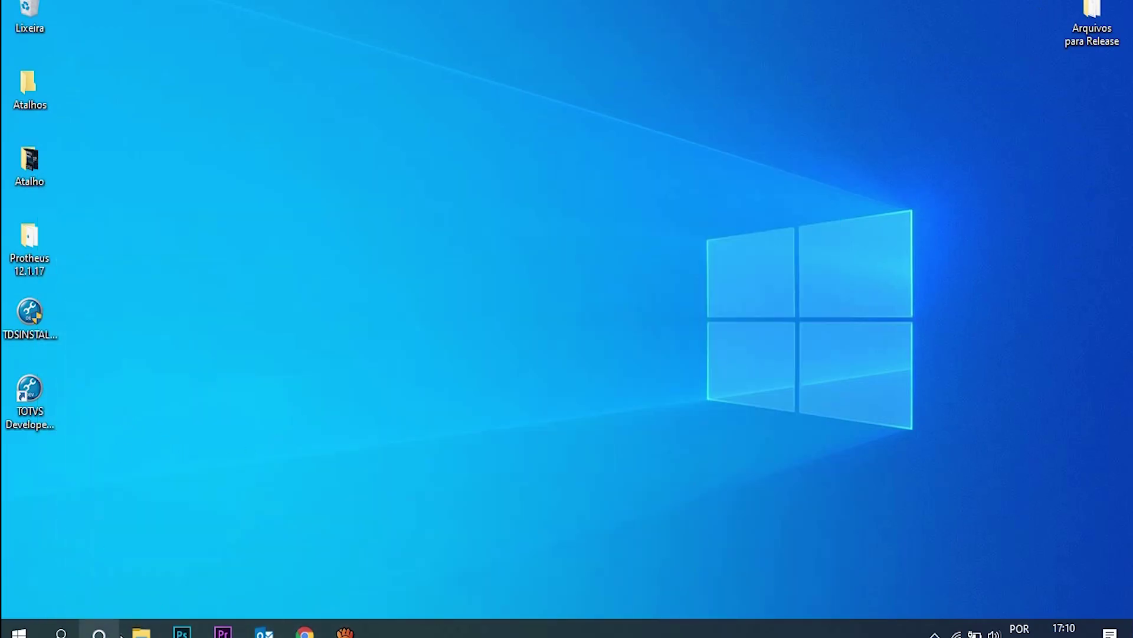
mouse_move(150, 632)
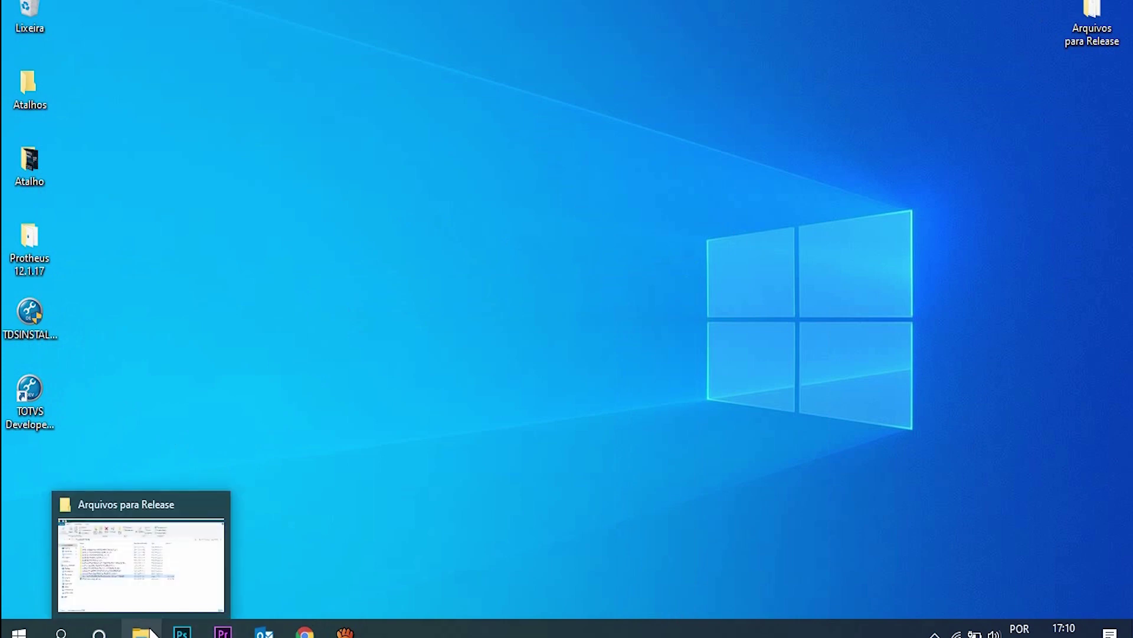
click(151, 606)
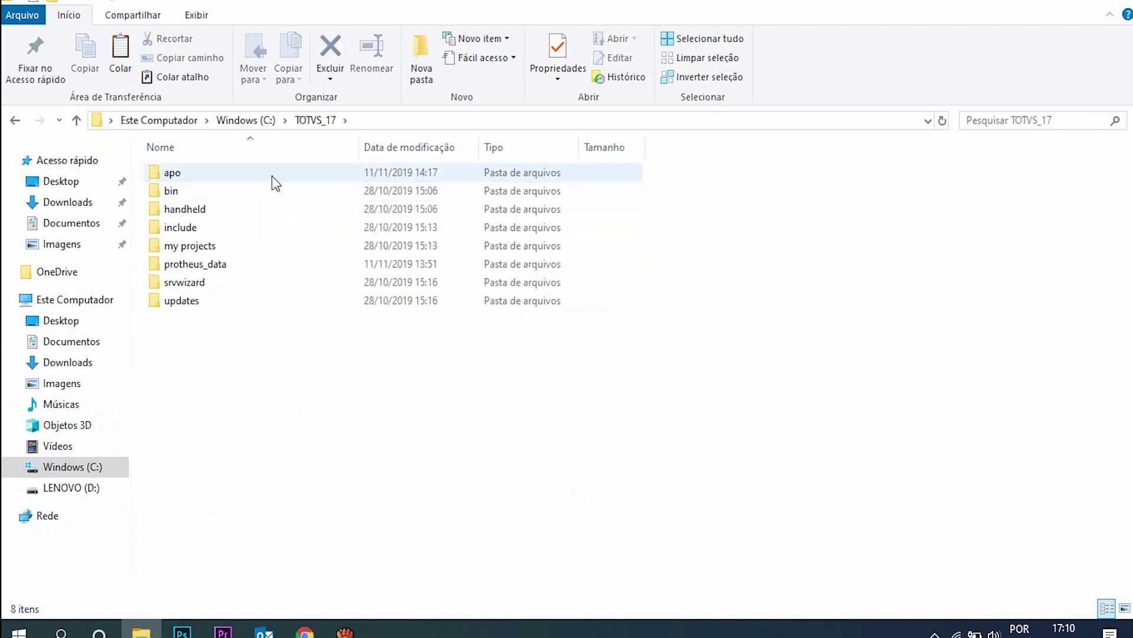
double_click(273, 176)
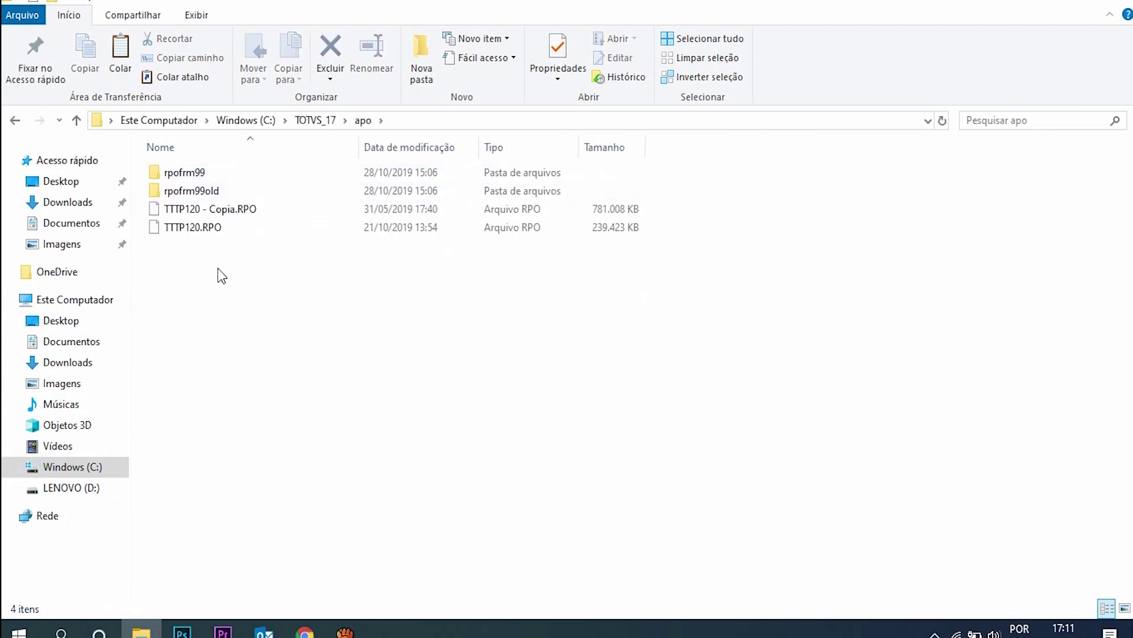
- Rename the existing TTTP120.RPO file in the apo folder as TTTP120.bkp
click(213, 229)
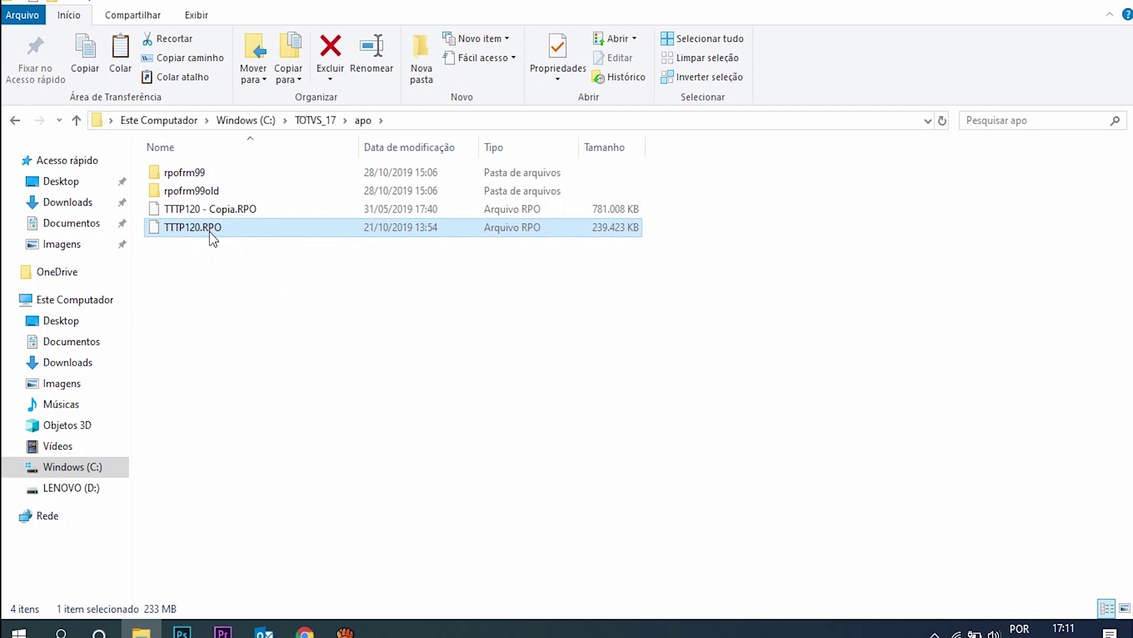
click(210, 229)
key(End)
key(BackSpace)
key(BackSpace)
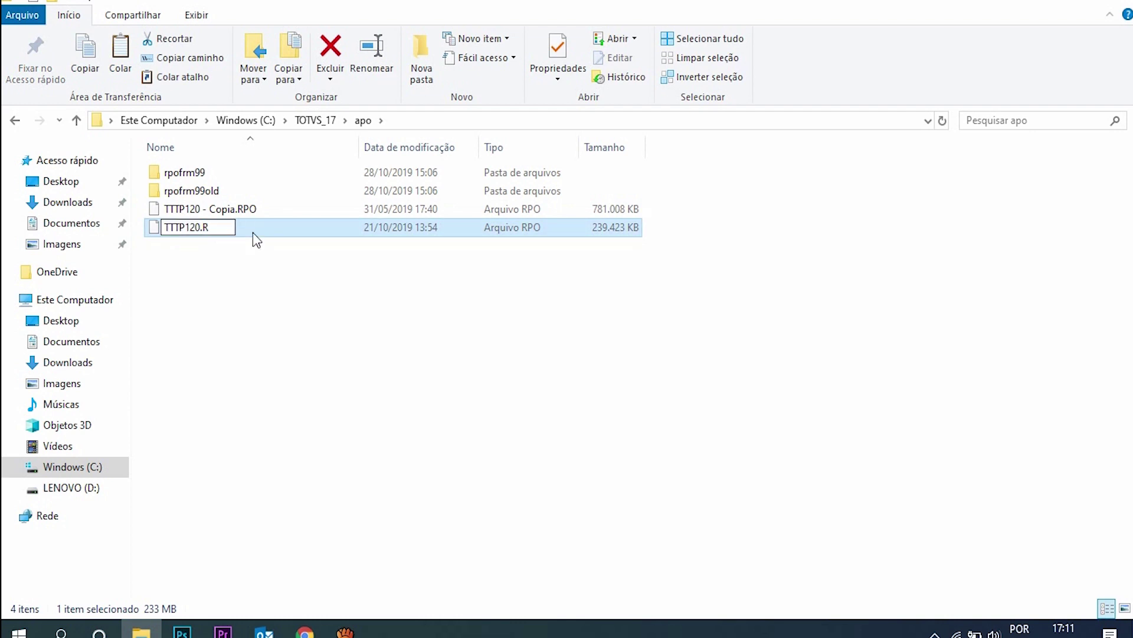
key(BackSpace)
text(bkp)
key(Return)
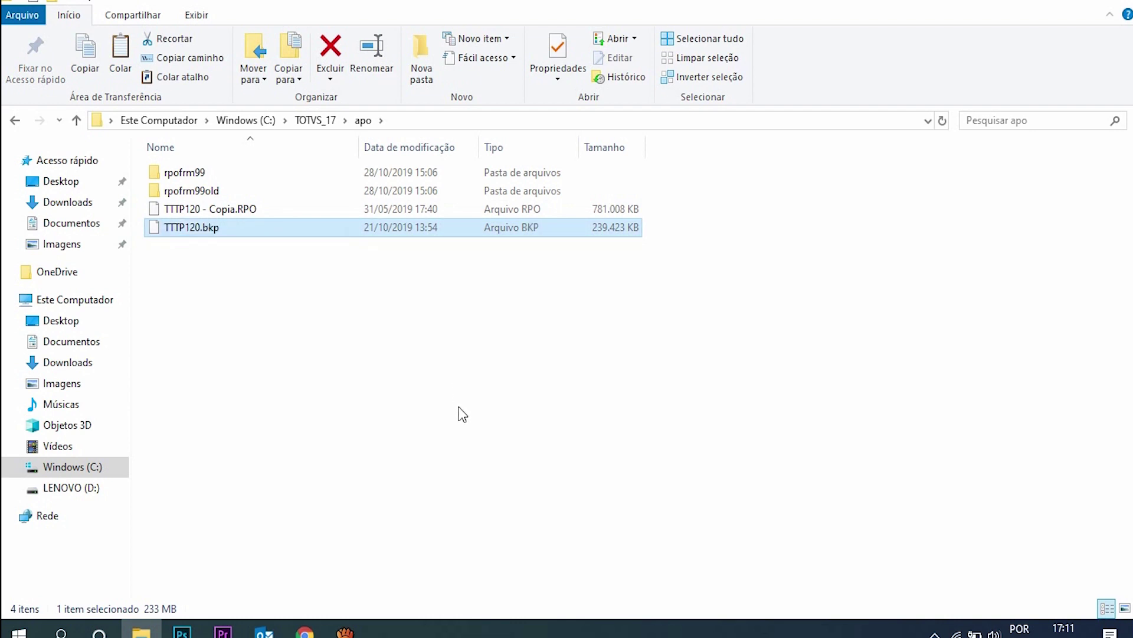
- Paste the copied 12.1.23 repository file into the apo folder and rename it as TTTP120.RPO
key(ctrl+v)
key(F2)
key(Home)
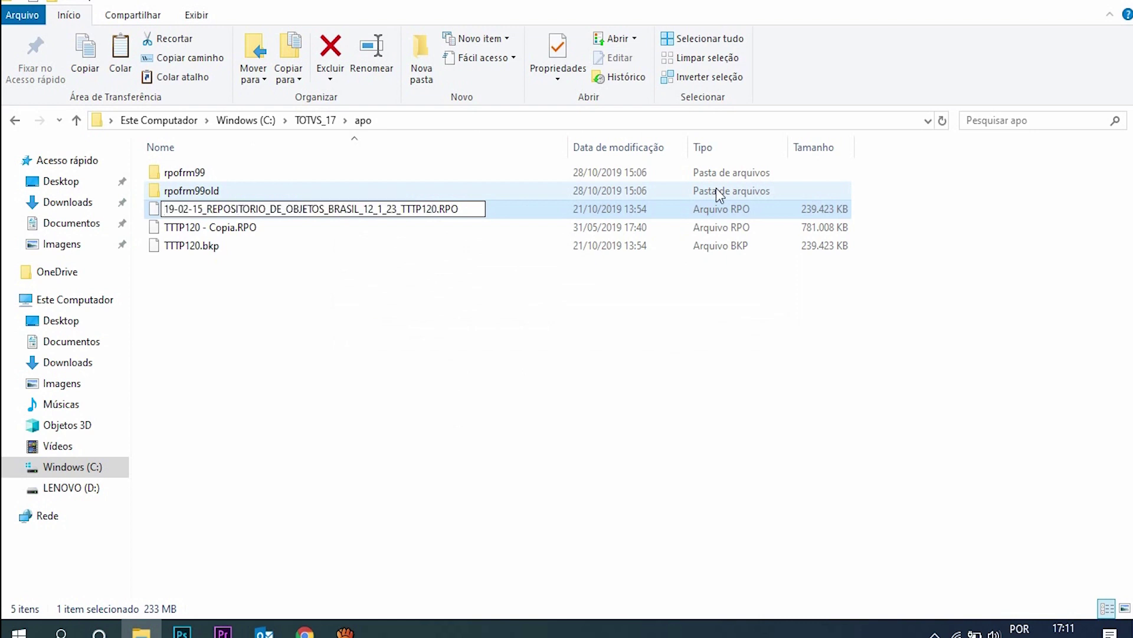
key(Delete)
key(Delete)
key(Delete)
key(Delete)
key(Delete)
key(Delete)
key(Delete)
key(Delete)
key(Delete)
key(Delete)
key(Delete)
key(Delete)
key(Delete)
key(Delete)
key(Delete)
key(Delete)
key(Delete)
key(Delete)
key(Delete)
key(Delete)
key(Return)
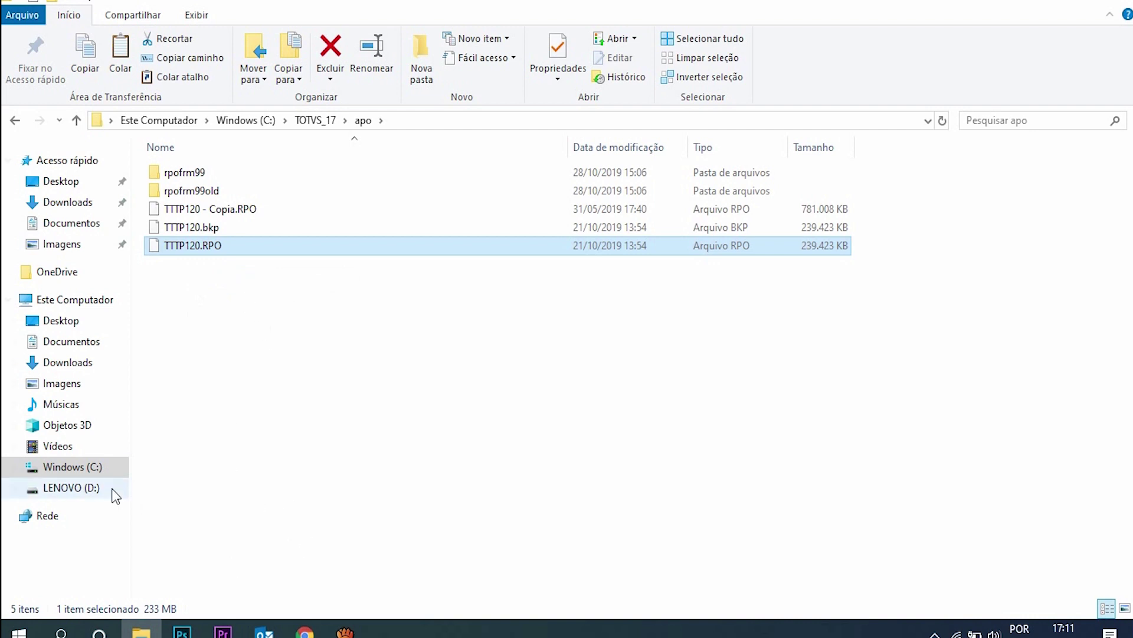
- Look through the appserver folder inside C:\TOTVS_17\bin, and reopen the bin folder
click(64, 466)
double_click(206, 466)
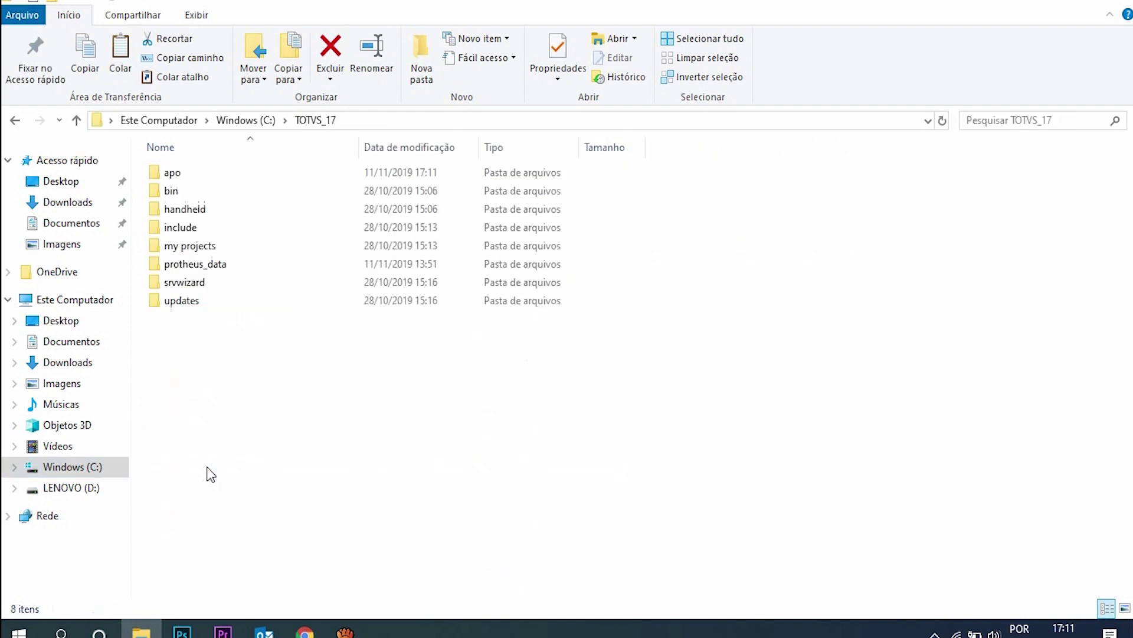
double_click(203, 190)
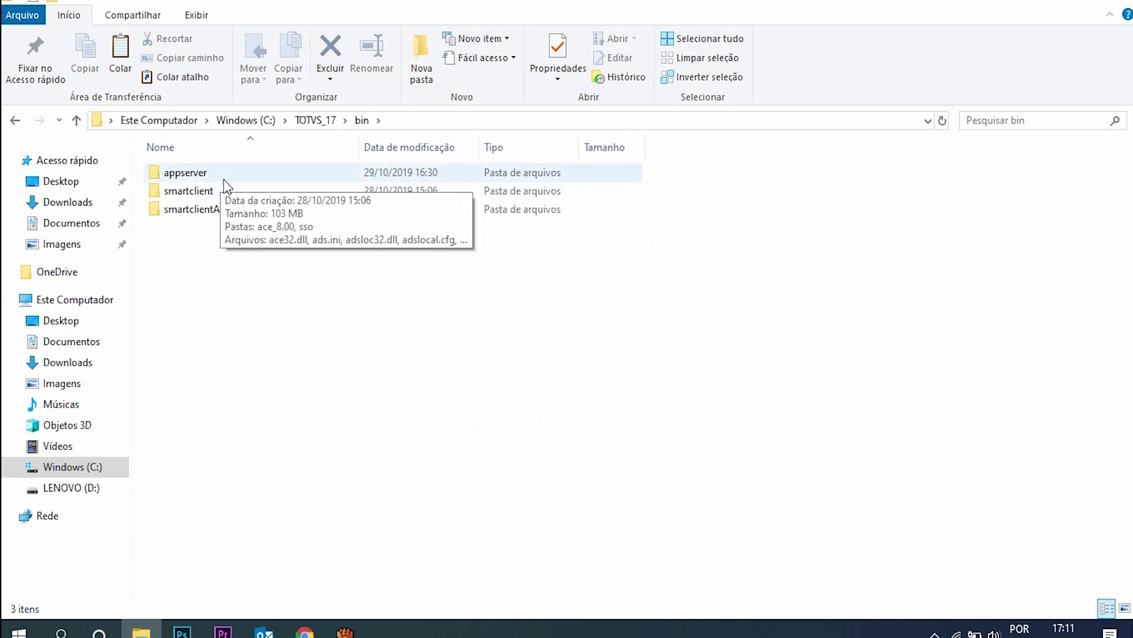
double_click(223, 176)
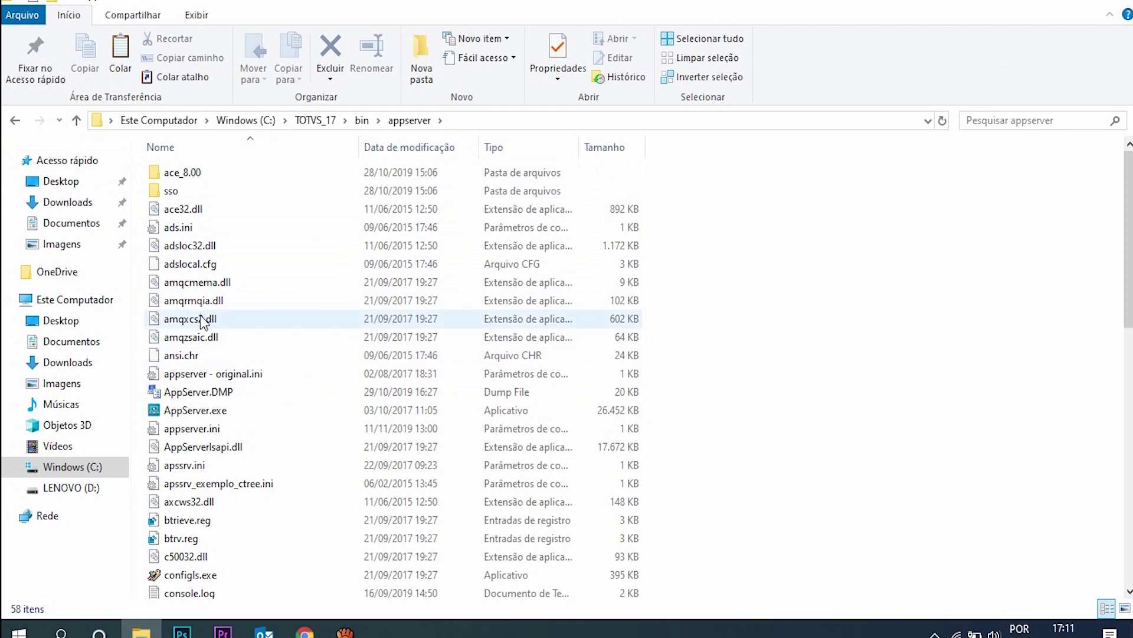
click(89, 467)
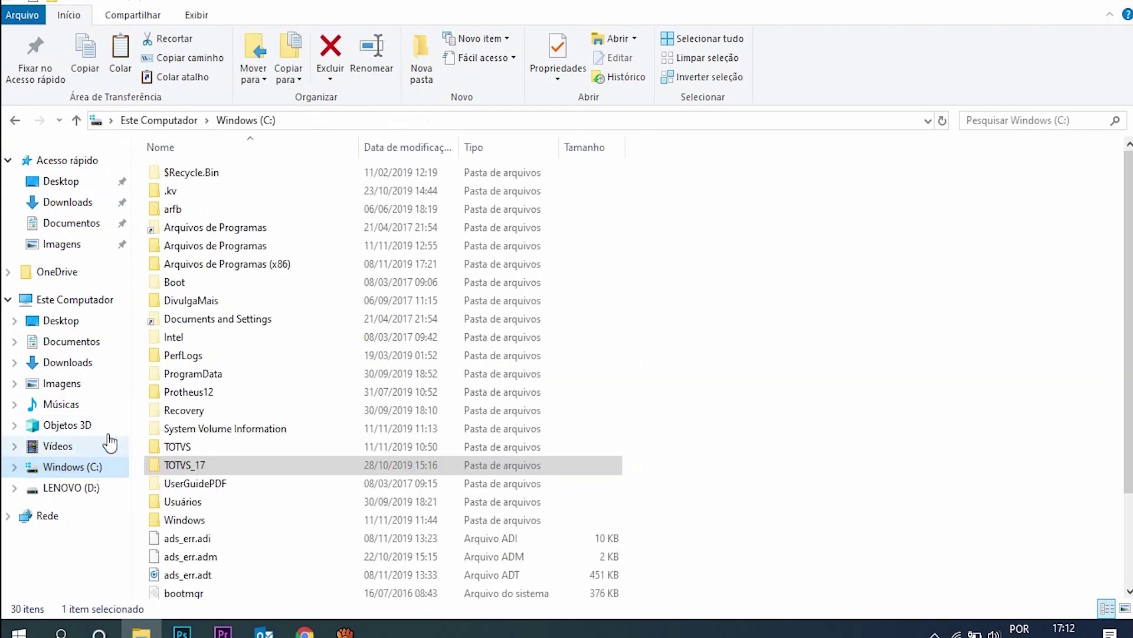
double_click(211, 469)
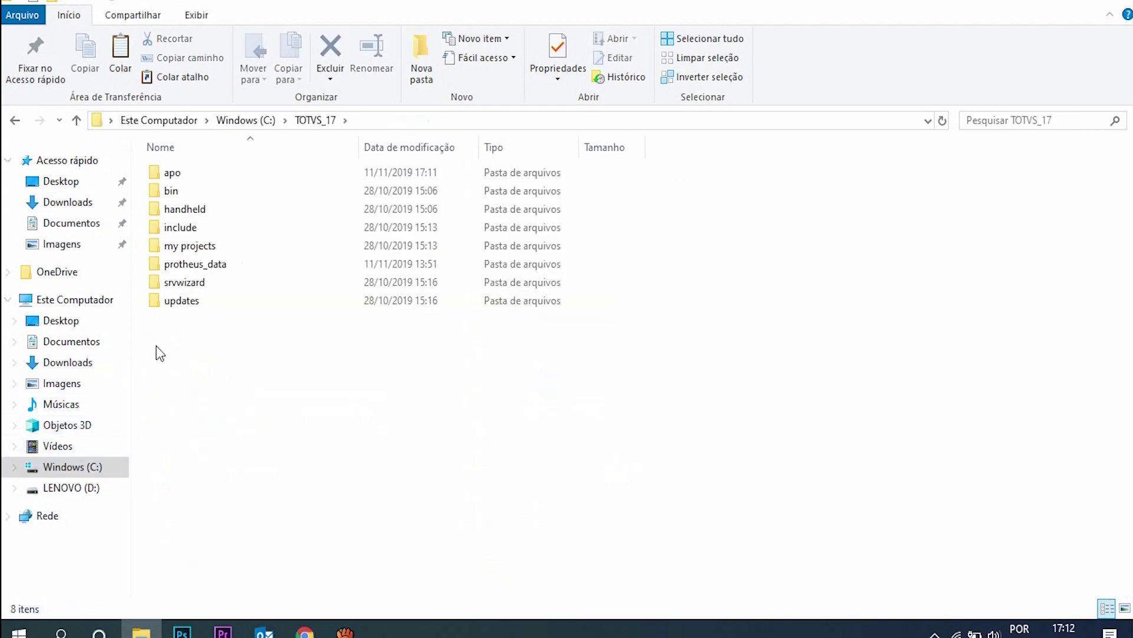
double_click(220, 192)
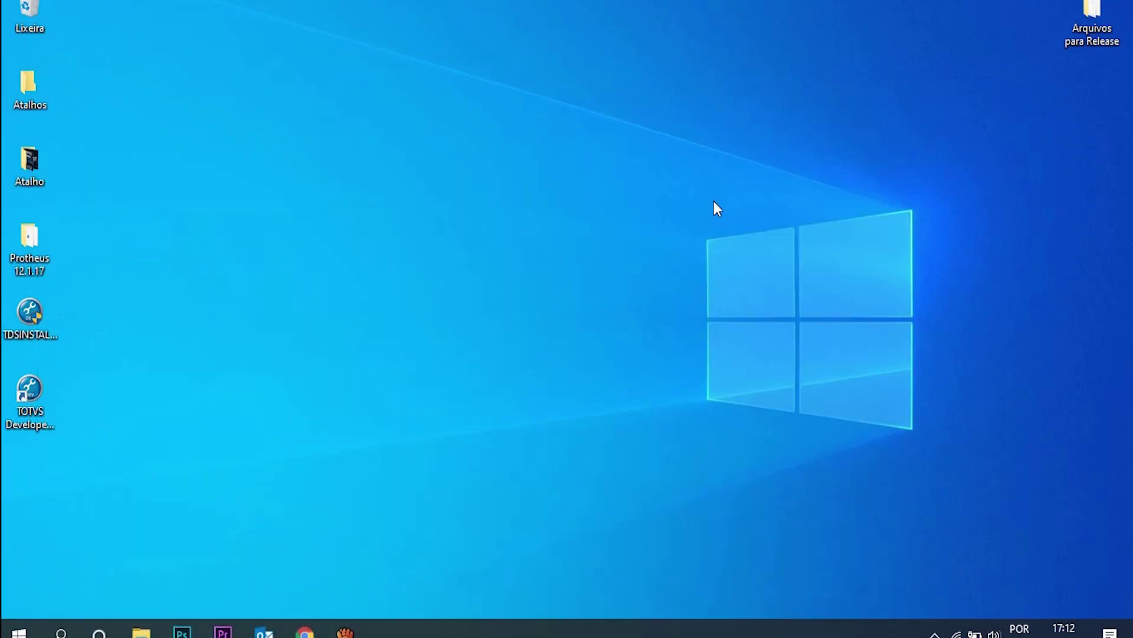
- Switch to Chrome and review the Lobo Guará AppServer 64-bit download and update instructions on the Atualização básica do Protheus page
click(305, 632)
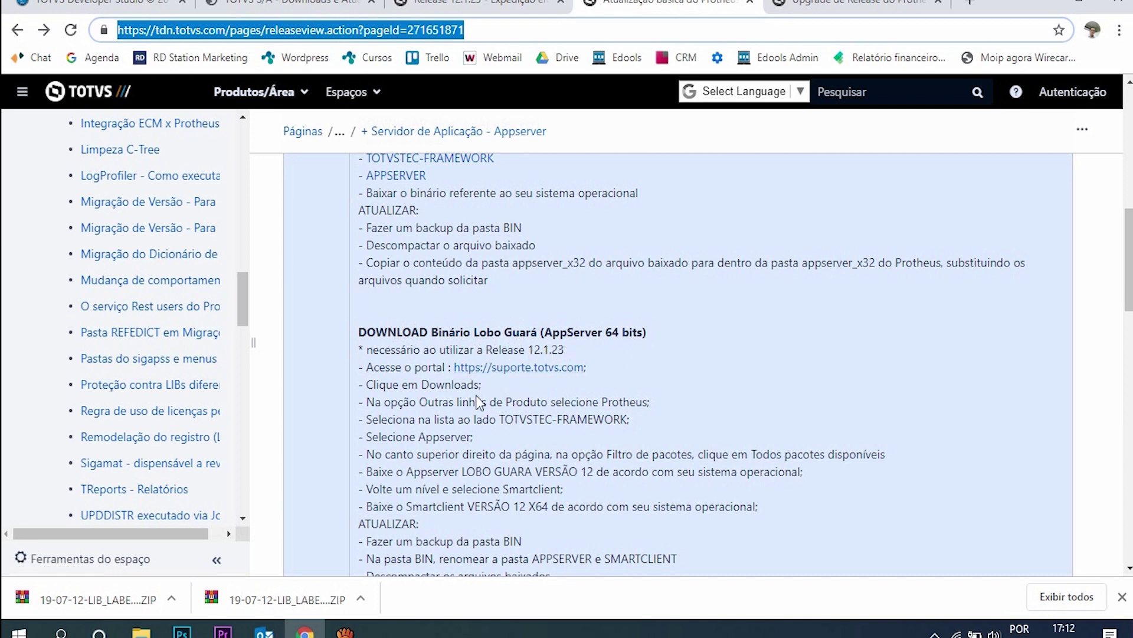
scroll(476, 398, down, 1)
scroll(475, 397, down, 1)
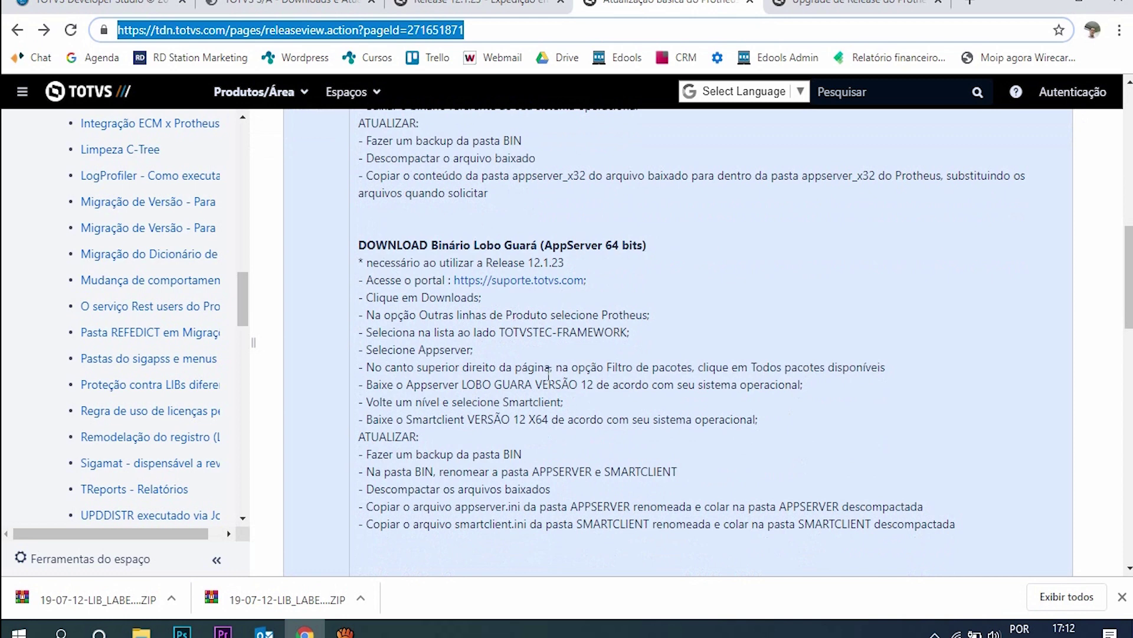
scroll(436, 375, down, 2)
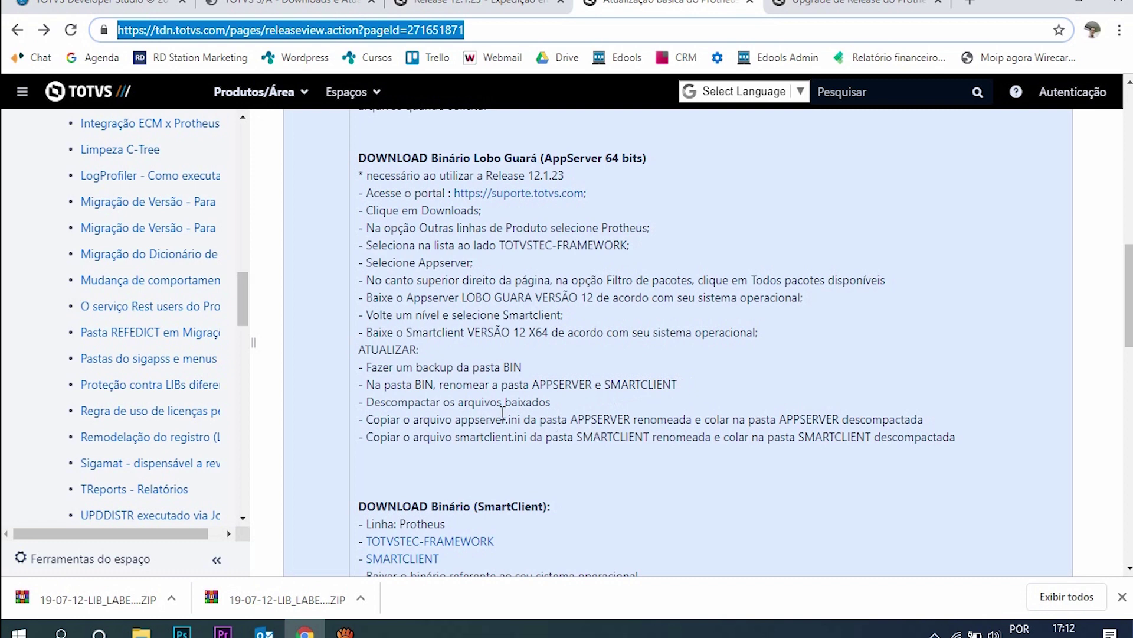
scroll(502, 414, down, 2)
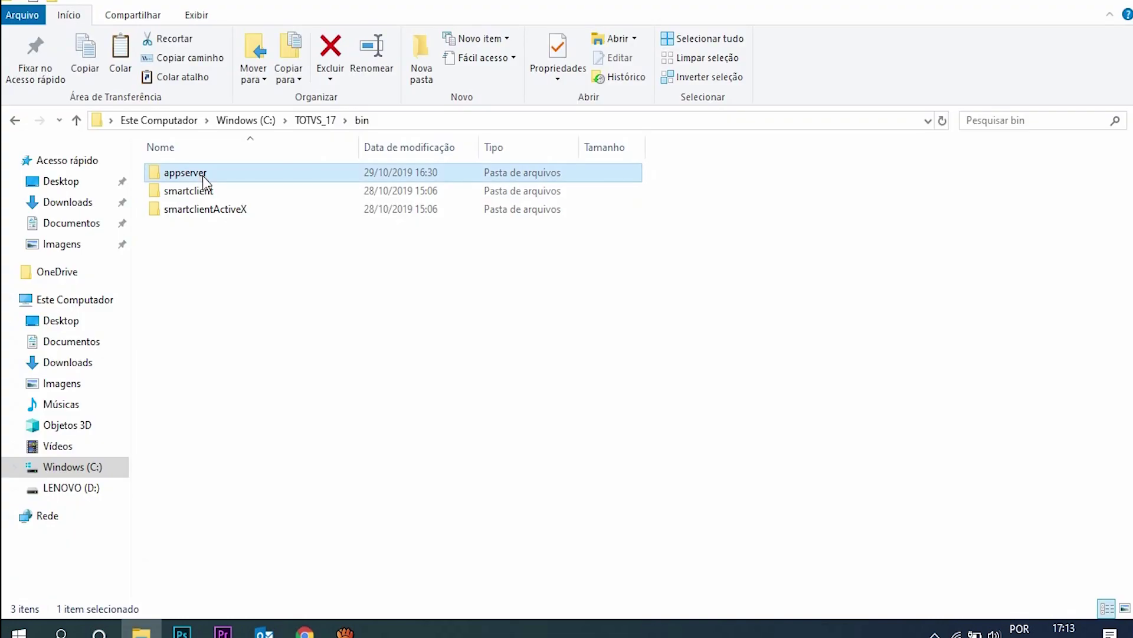
- Rename the appserver folder in C:\TOTVS_17\bin as appserver.old
click(203, 176)
key(End)
text(.)
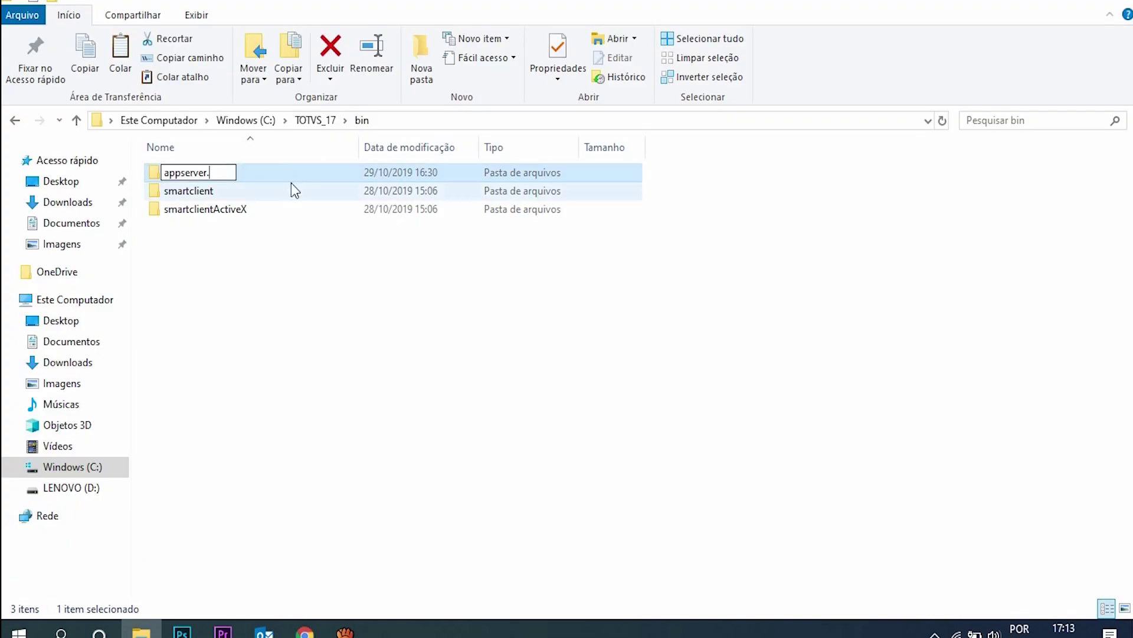
text(old)
key(Return)
- Rename the smartclient folder in C:\TOTVS_17\bin as smartclient.old
click(291, 183)
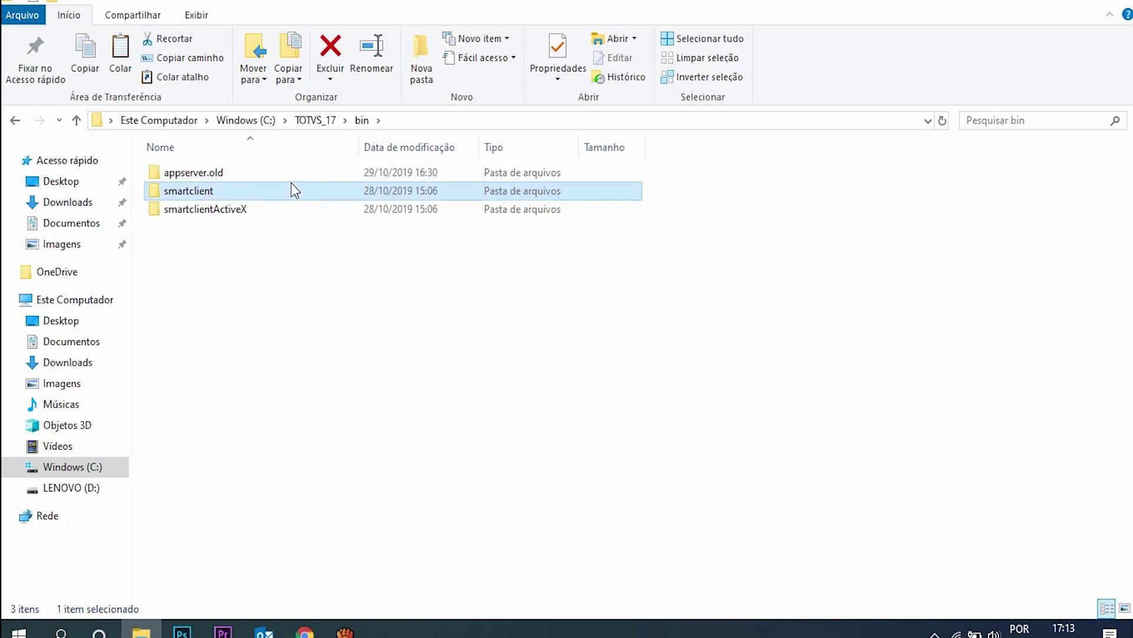
key(F2)
key(End)
text(.old)
key(Return)
- Create two new folders named appserver and smartclient in C:\TOTVS_17\bin
click(189, 175)
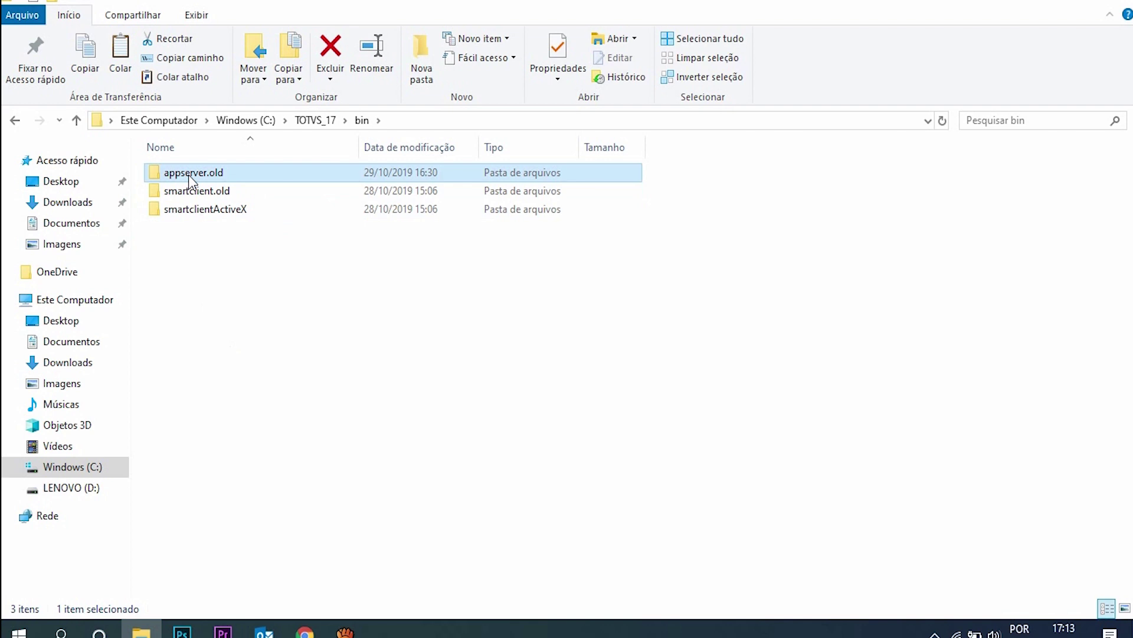
key(F2)
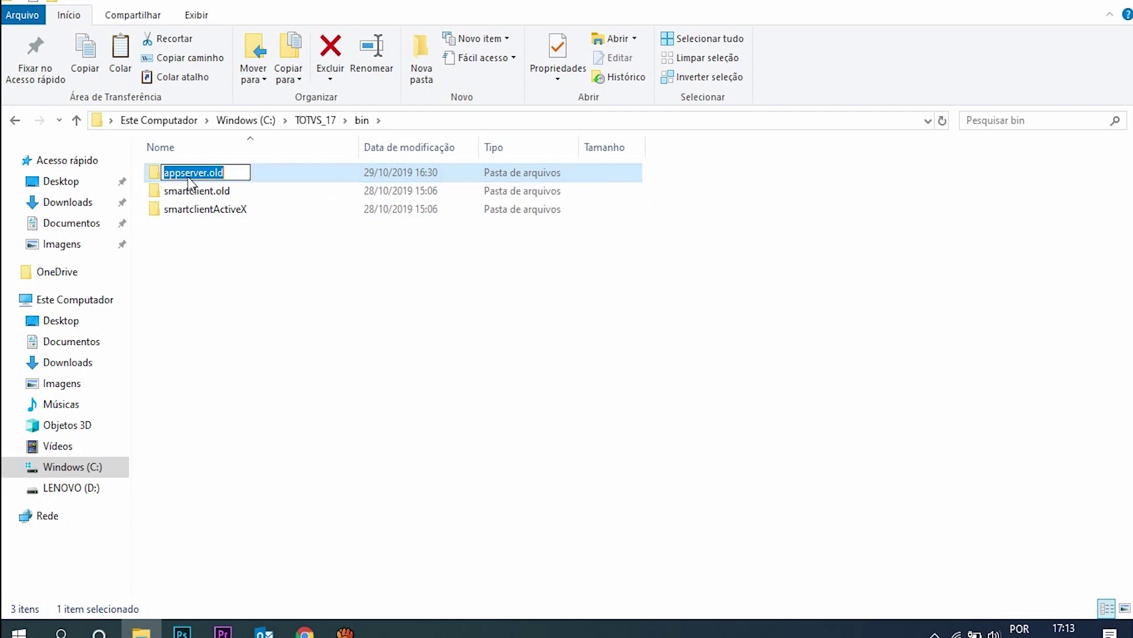
key(Escape)
right_click(222, 309)
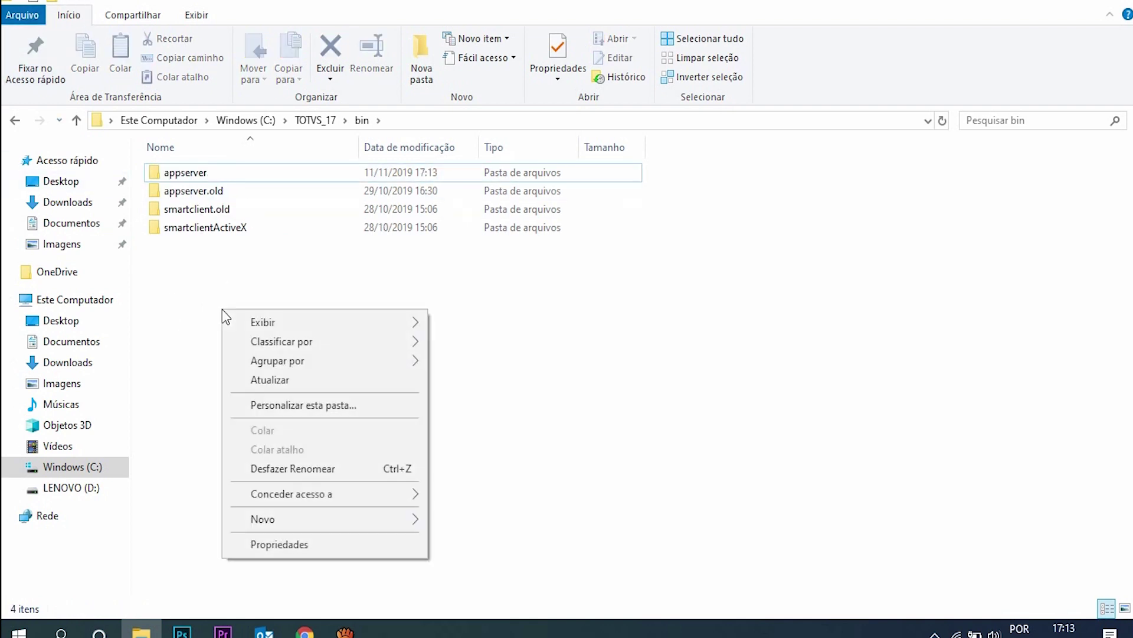
mouse_move(296, 526)
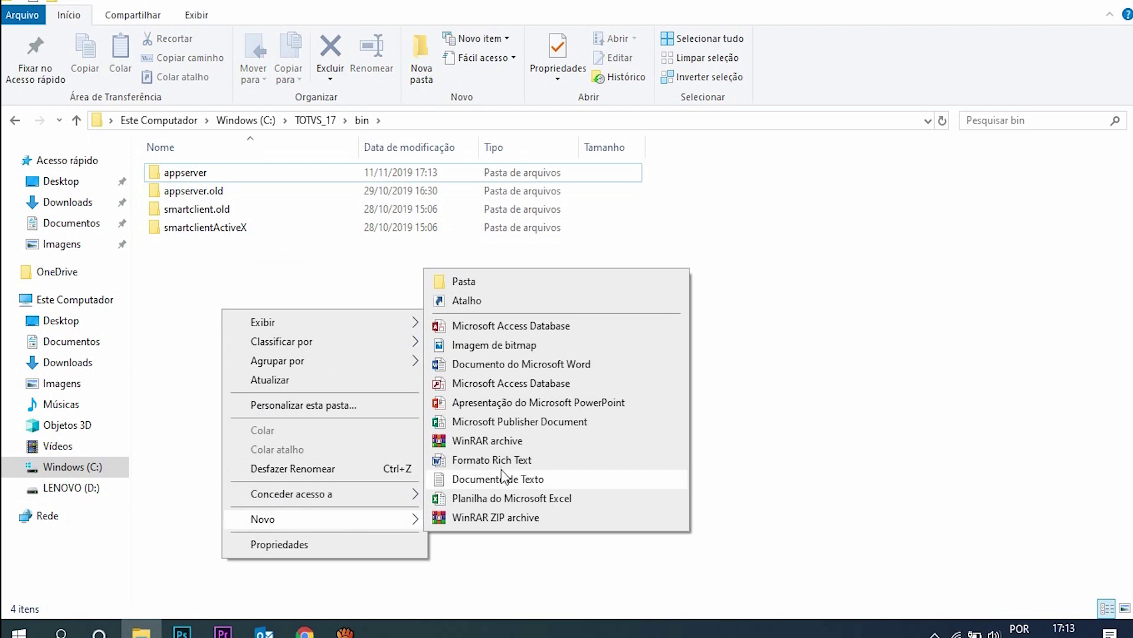
click(472, 282)
text(sma)
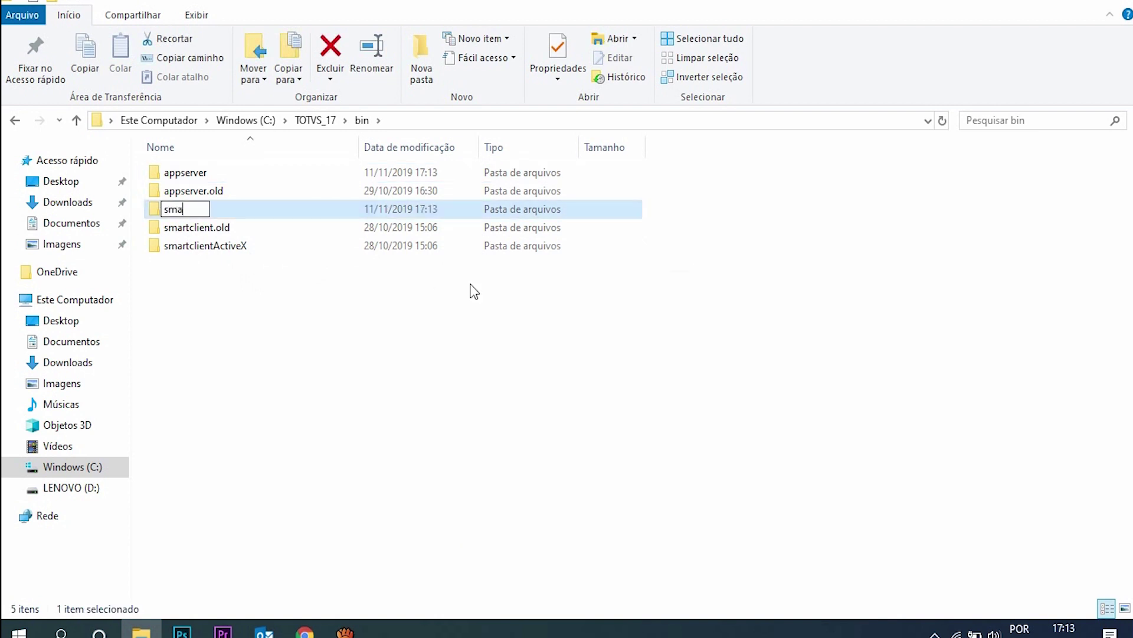
text(rtclient)
key(Return)
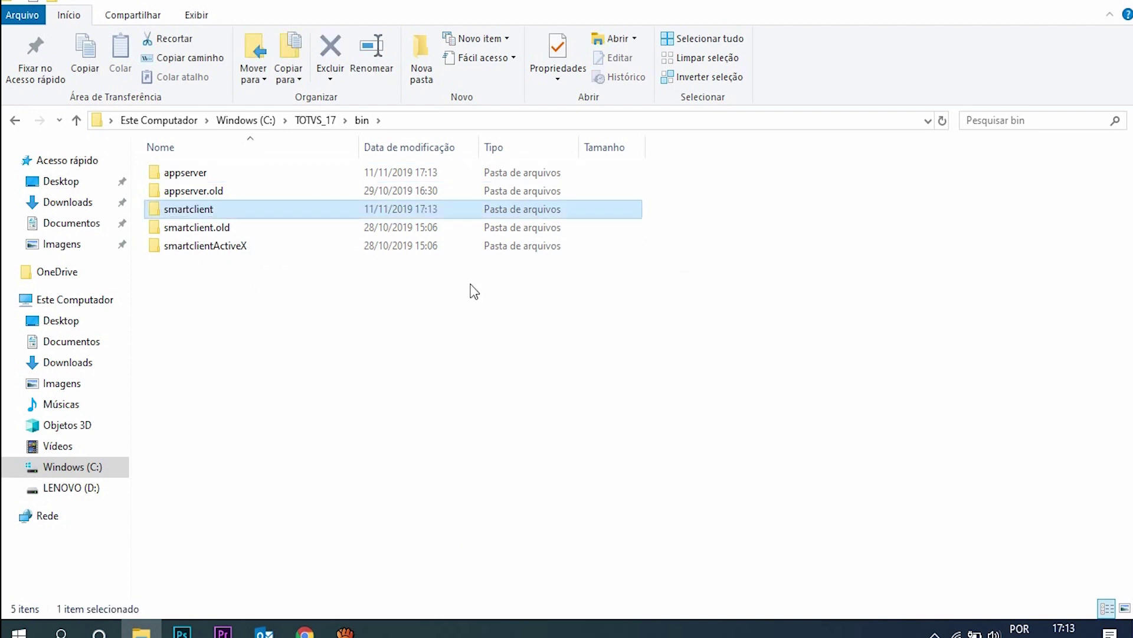
- Open the new appserver folder, and open the 19-08-02-P12_APPSERVER_BUILD-17.3.0.13_WINDOWS_X64 folder in Arquivos para Release
double_click(222, 168)
key(alt+Tab)
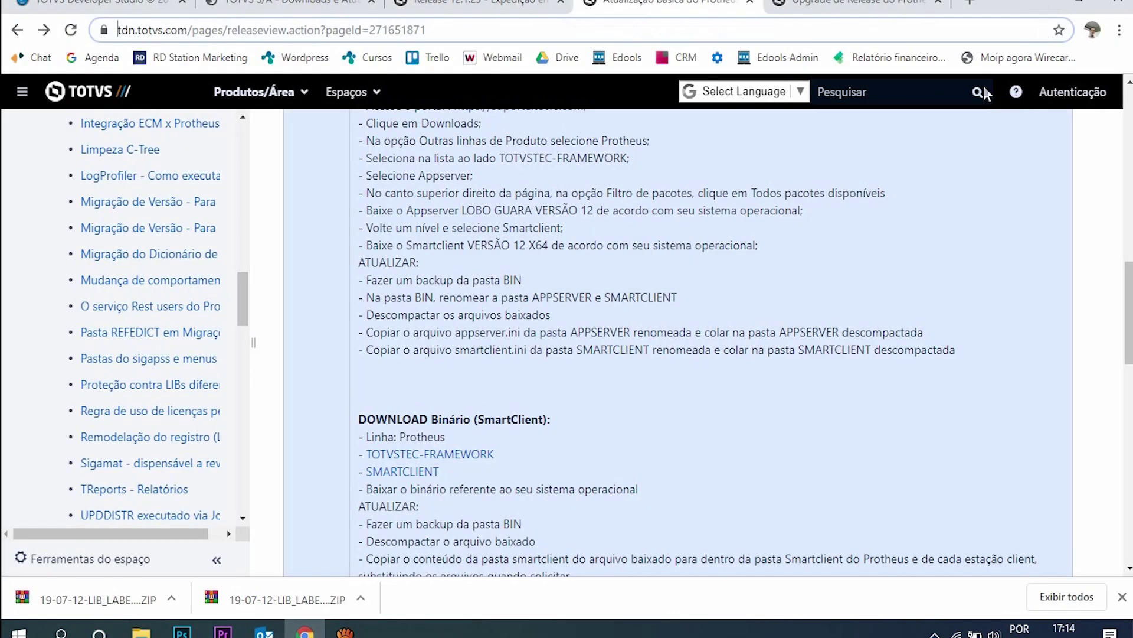
click(1078, 3)
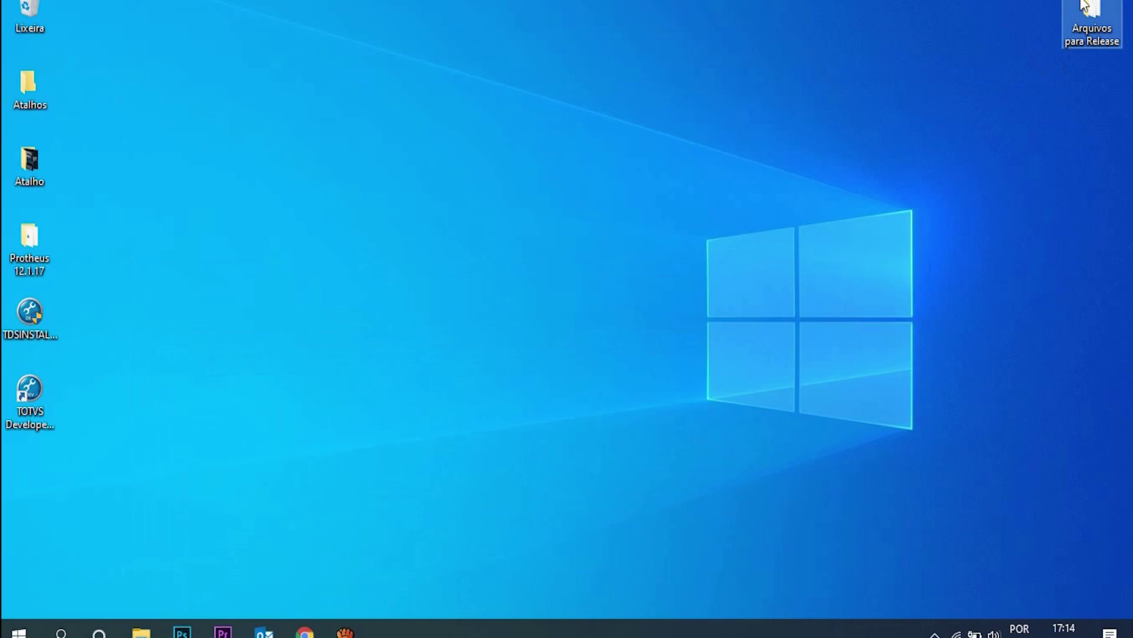
double_click(1086, 8)
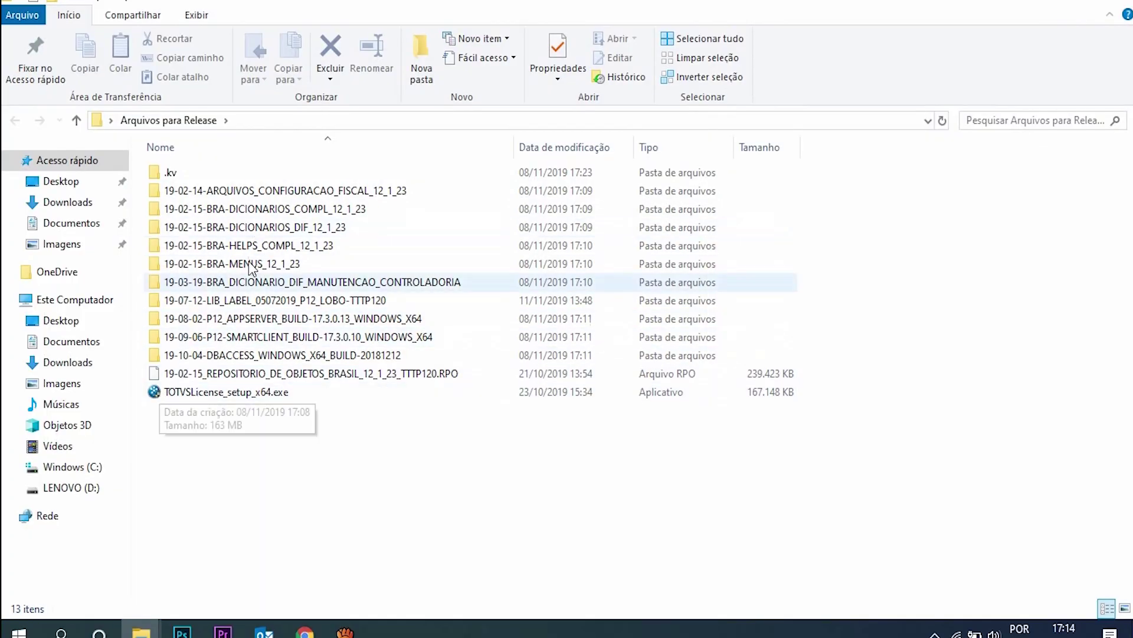
double_click(274, 323)
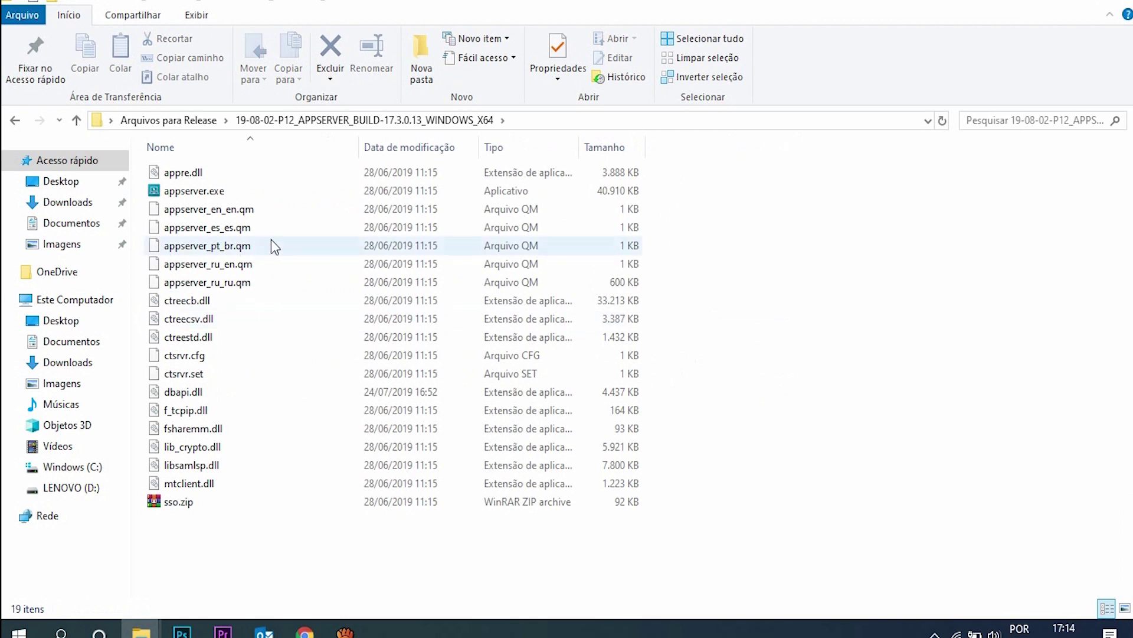
- Copy all files from the 19-08-02-P12_APPSERVER_BUILD-17.3.0.13_WINDOWS_X64 folder into the new C:\TOTVS_17\bin\appserver folder
click(267, 179)
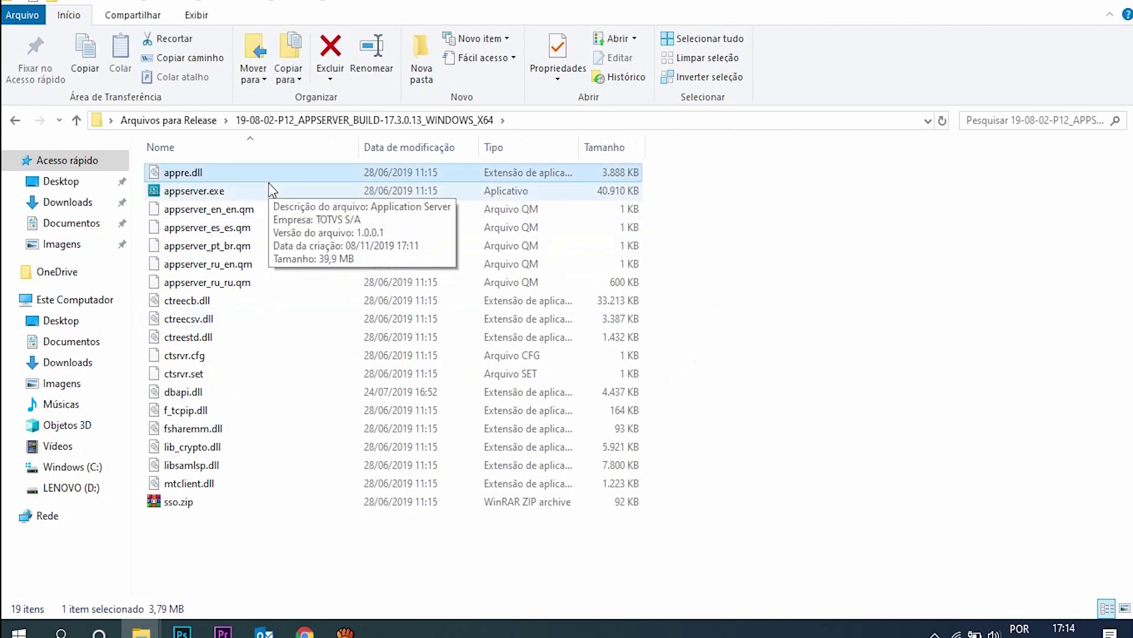
key(shift+Down)
key(shift+Down)
key(shift+Down)
key(shift+Down)
key(shift+Down)
key(shift+Down)
key(shift+Down)
key(shift+Down)
key(shift+Down)
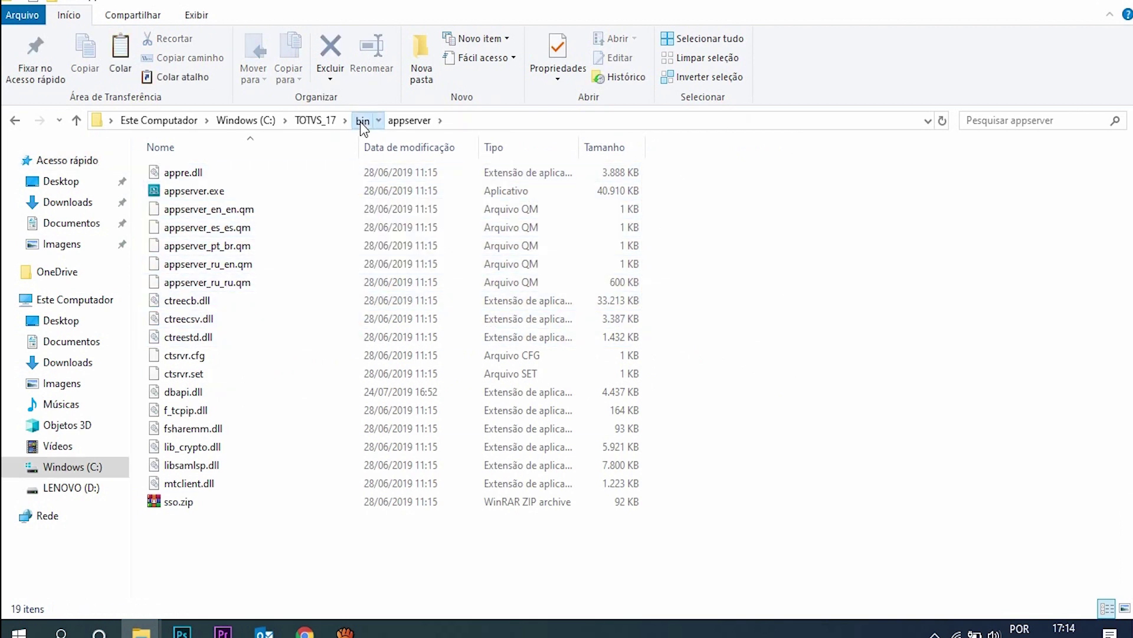
- Copy the contents of the smartclient build folder in Arquivos para Release into the new C:\TOTVS_17\bin\smartclient folder
click(361, 121)
double_click(195, 207)
mouse_move(142, 629)
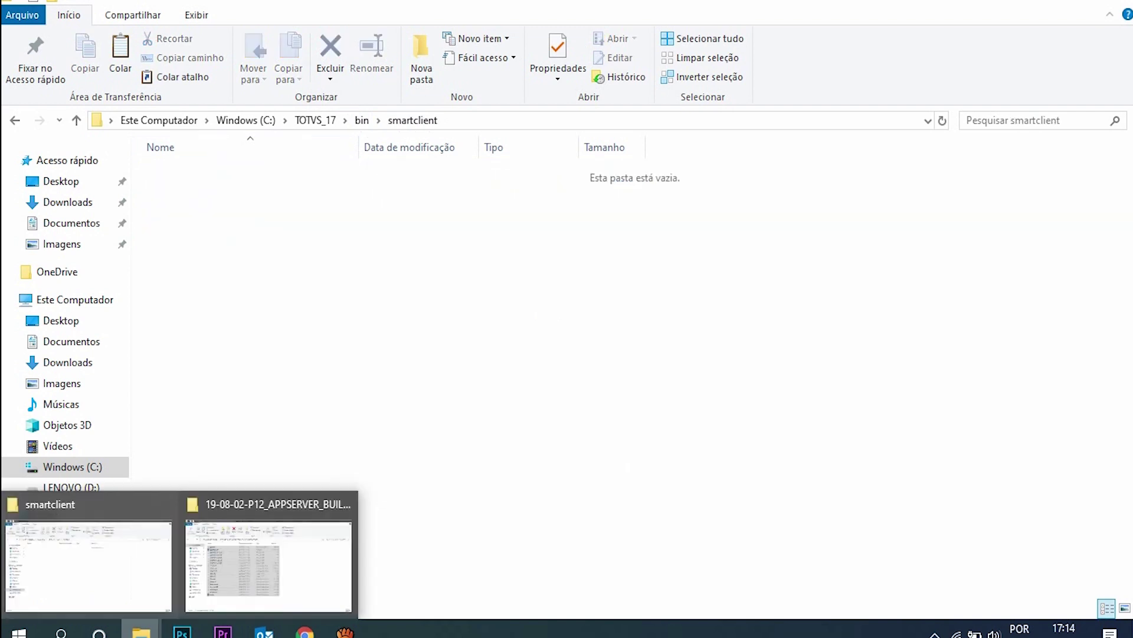
click(278, 570)
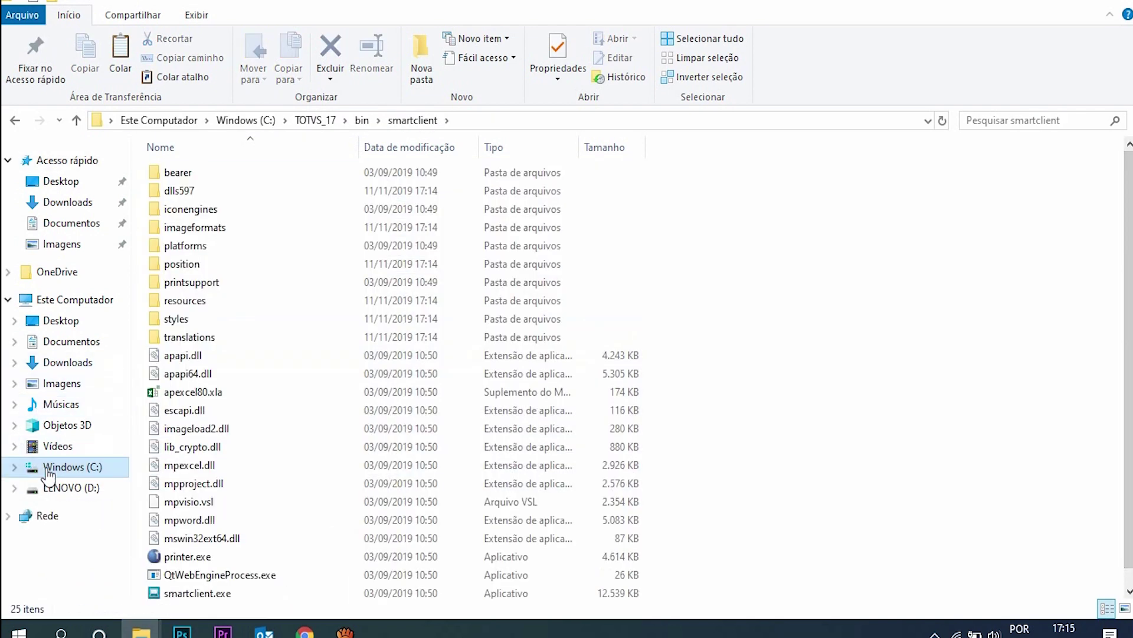
- Open the appserver.old folder in C:\TOTVS_17\bin and select the appserver.ini file
click(48, 467)
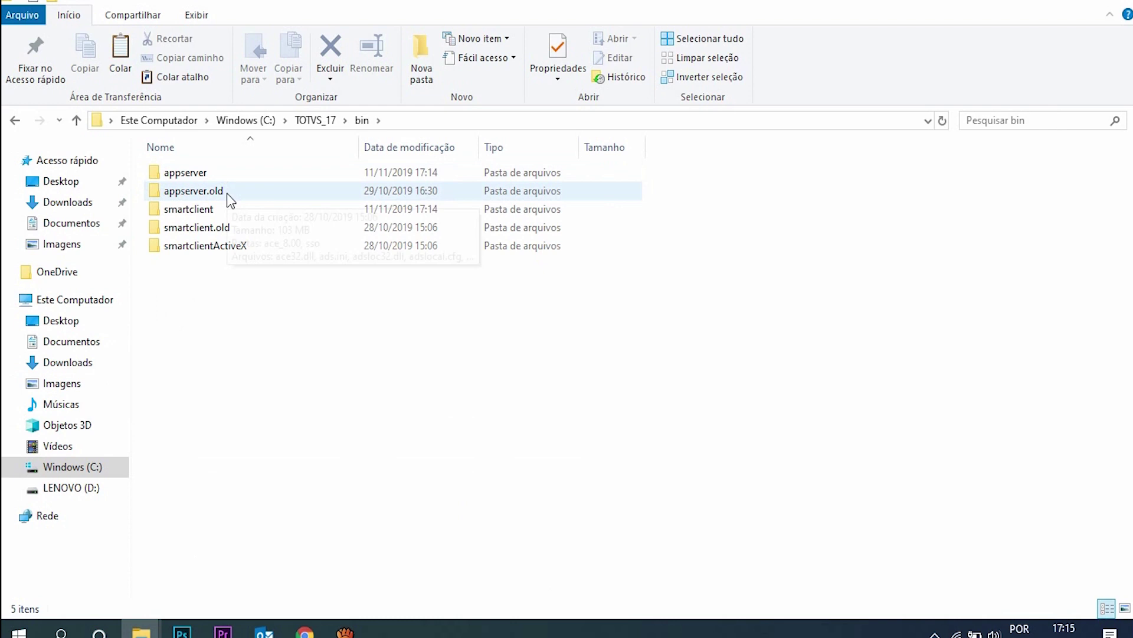
double_click(227, 193)
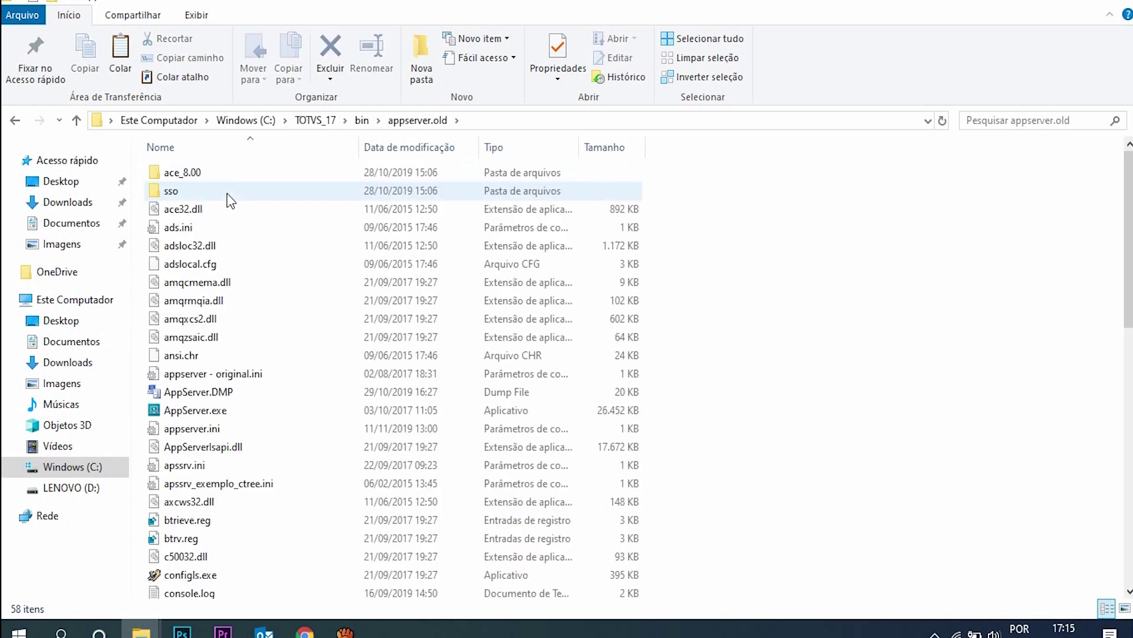
click(226, 429)
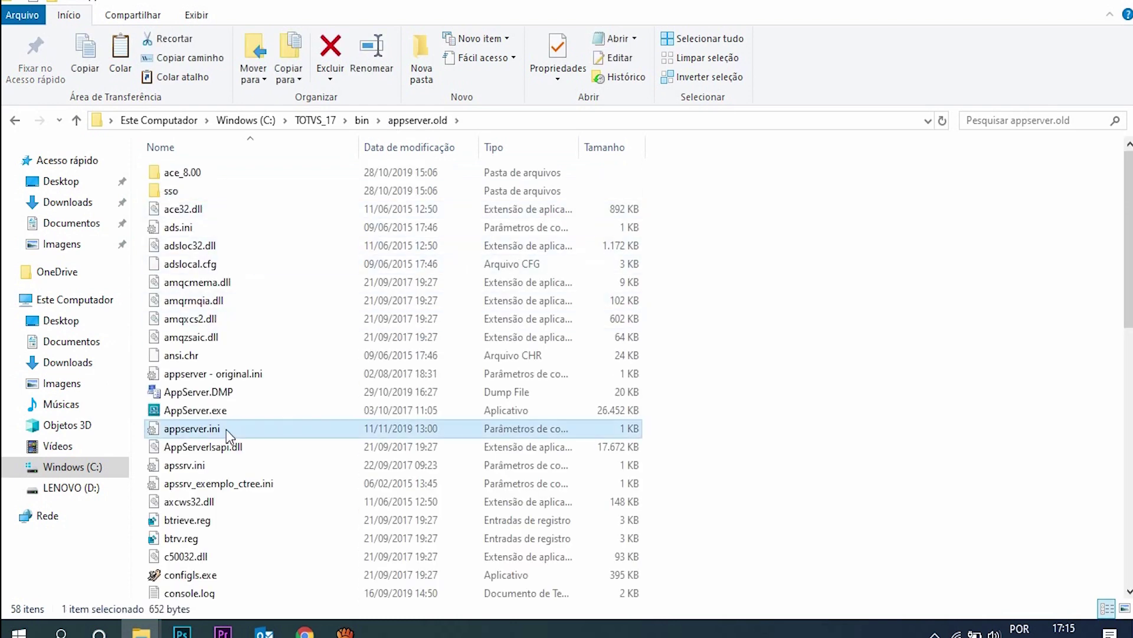
- Return to C:\TOTVS_17\bin and open the smartclient.old folder
click(361, 121)
click(246, 229)
double_click(245, 227)
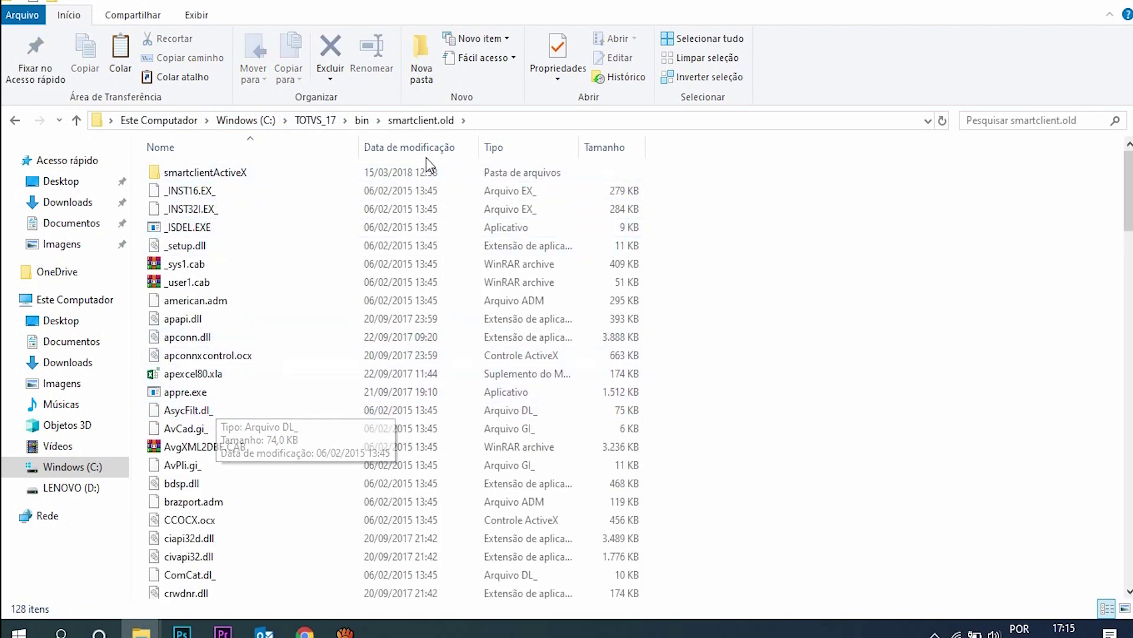
- Switch to Chrome and read the TDN upgrade page from section 3, Atualizando os arquivos, to section 4, Limpeza das Pastas
key(super+d)
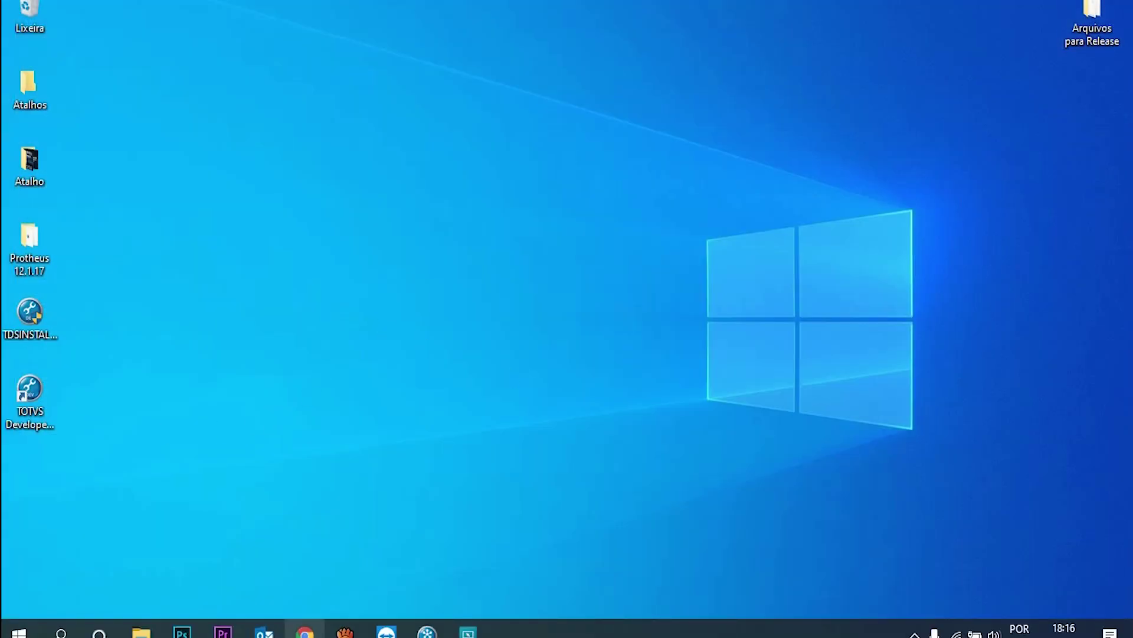
click(304, 631)
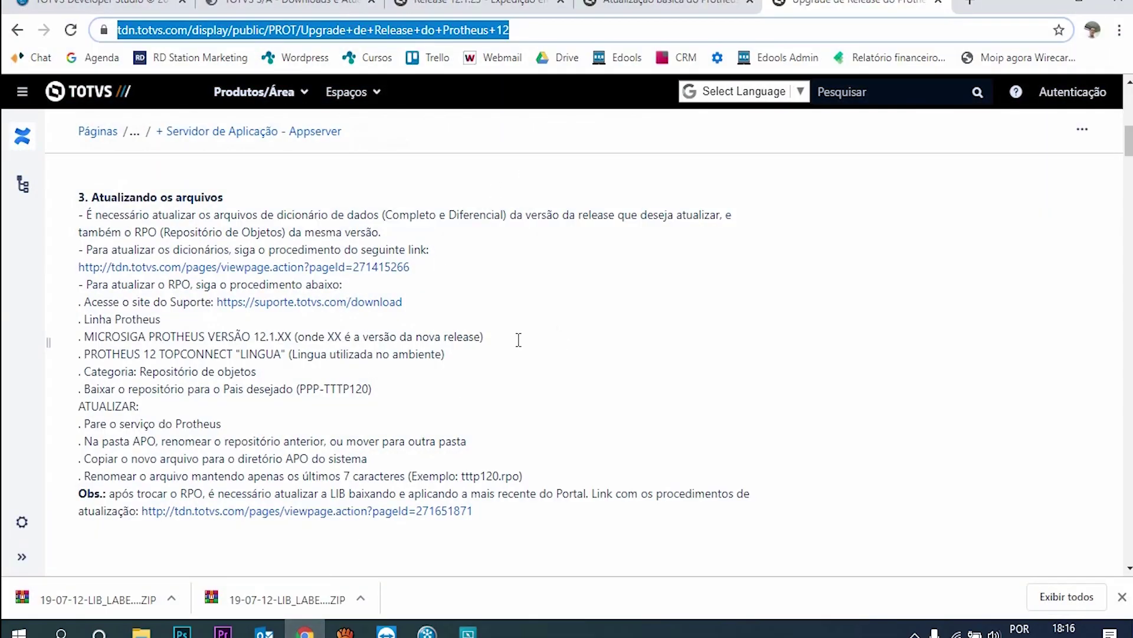
scroll(567, 289, down, 3)
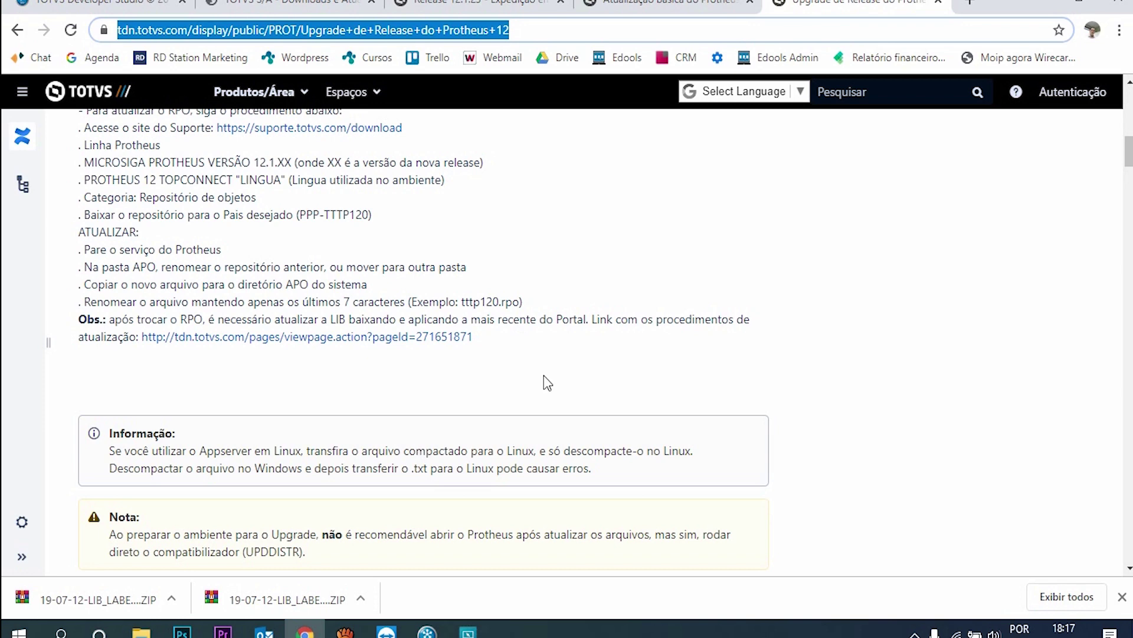
scroll(543, 378, down, 4)
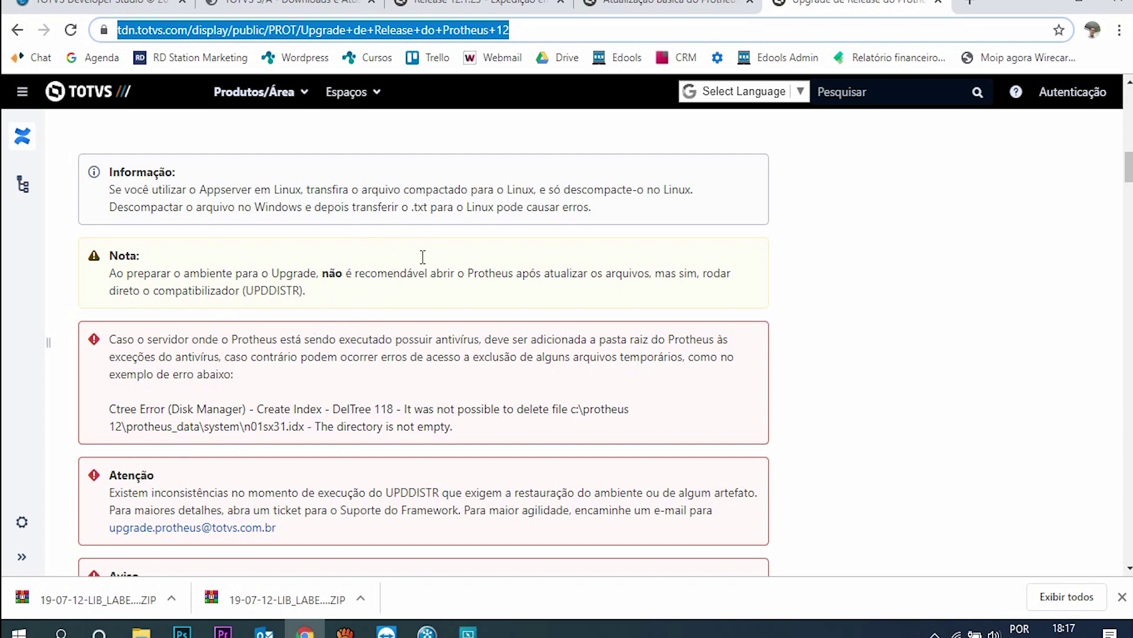
scroll(419, 267, down, 5)
scroll(435, 244, down, 3)
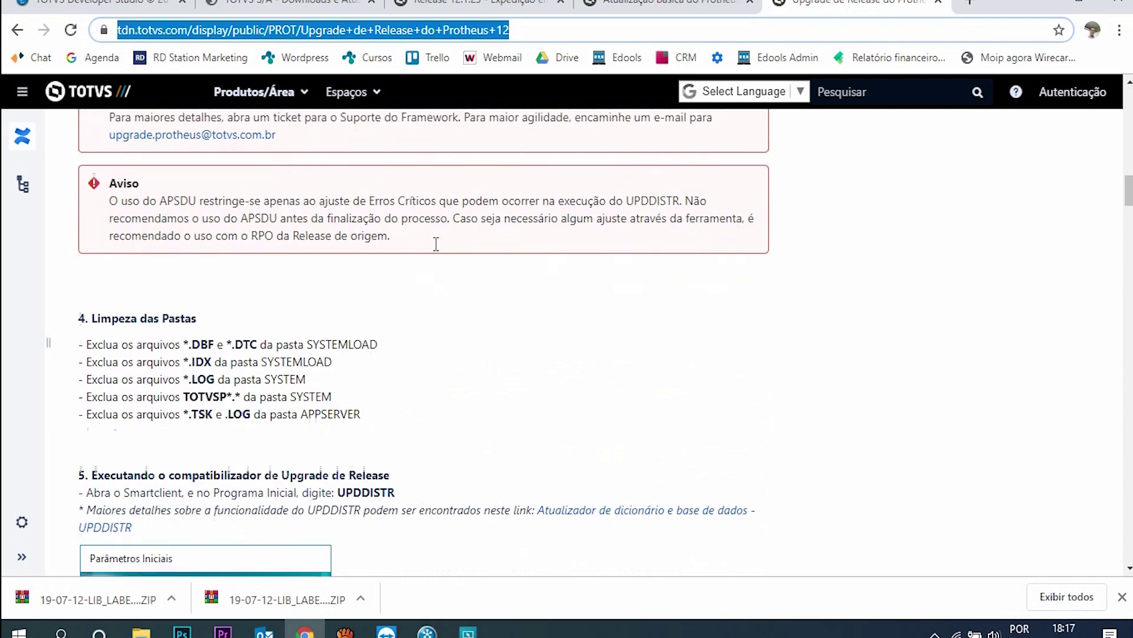
scroll(435, 244, up, 7)
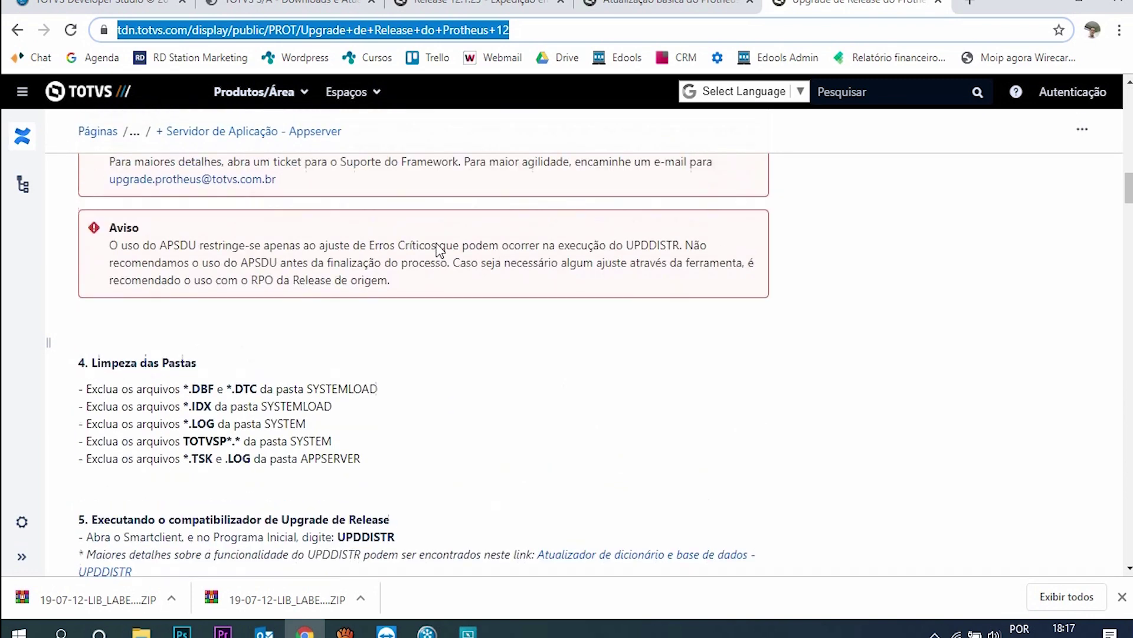
scroll(443, 254, down, 7)
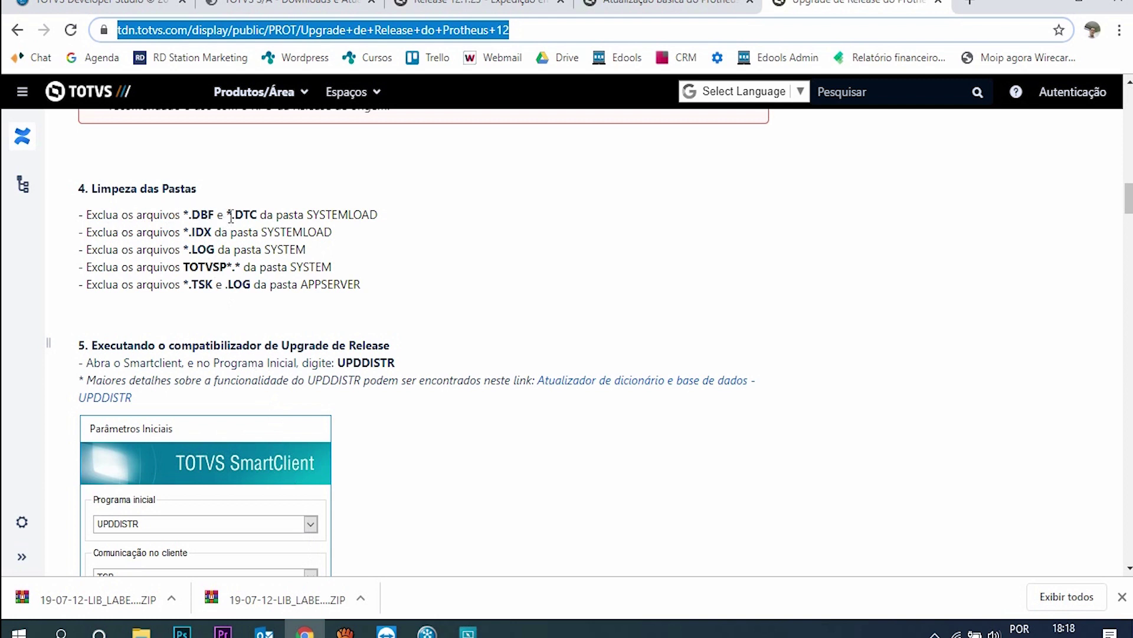
- Search C:\TOTVS_17\protheus_data\systemload for *.dbf and delete all the DBF files
click(1038, 12)
click(306, 272)
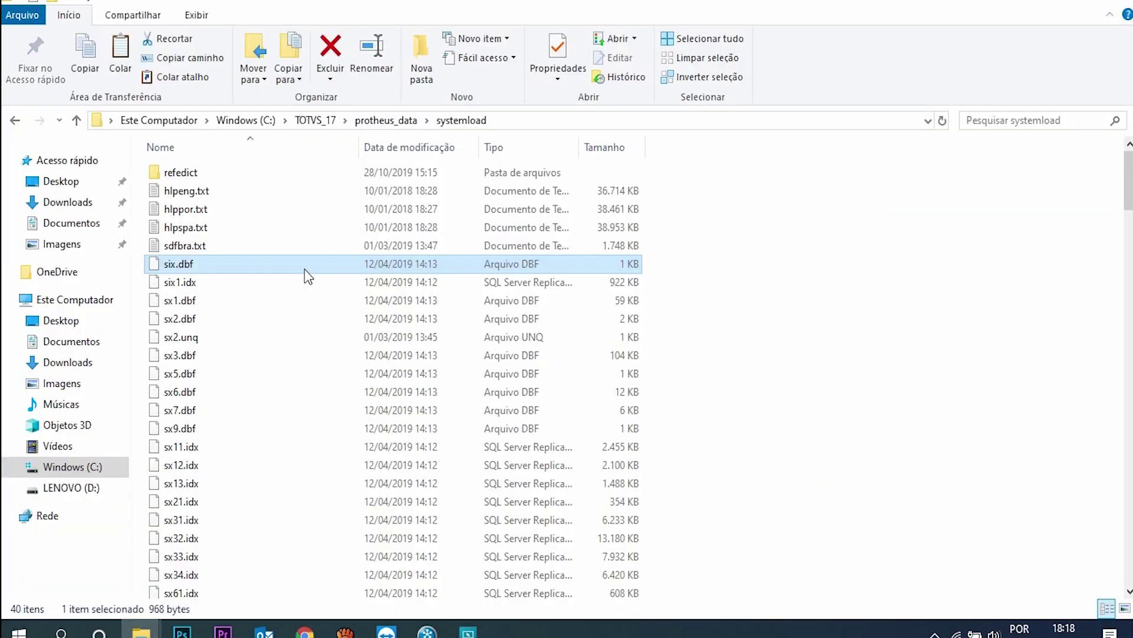
shift+click(306, 277)
click(997, 120)
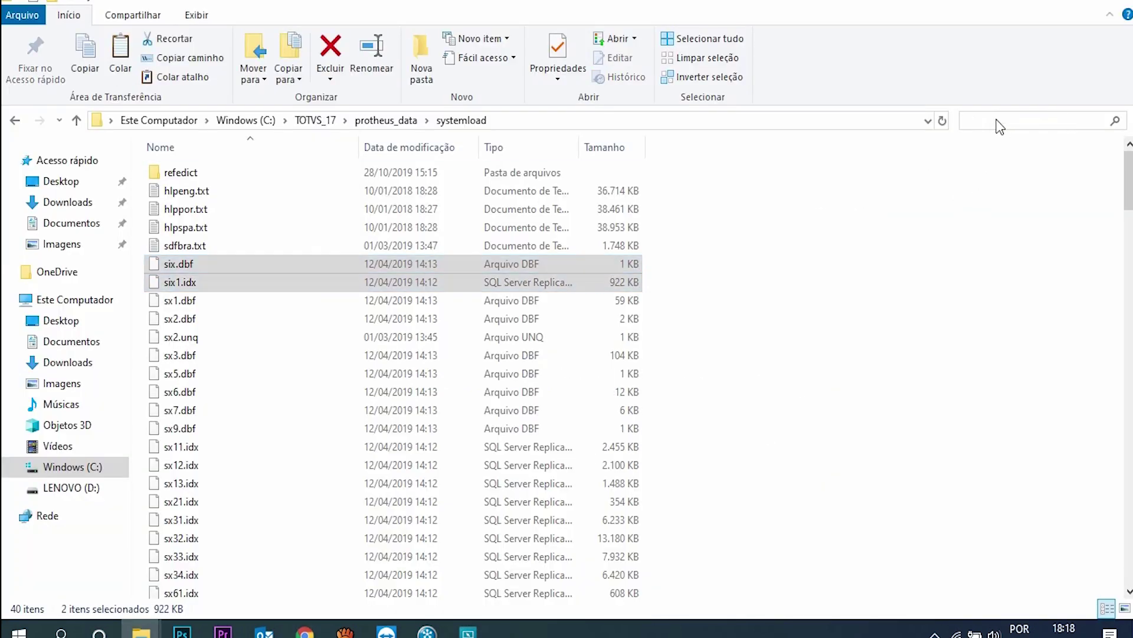
text(*.db)
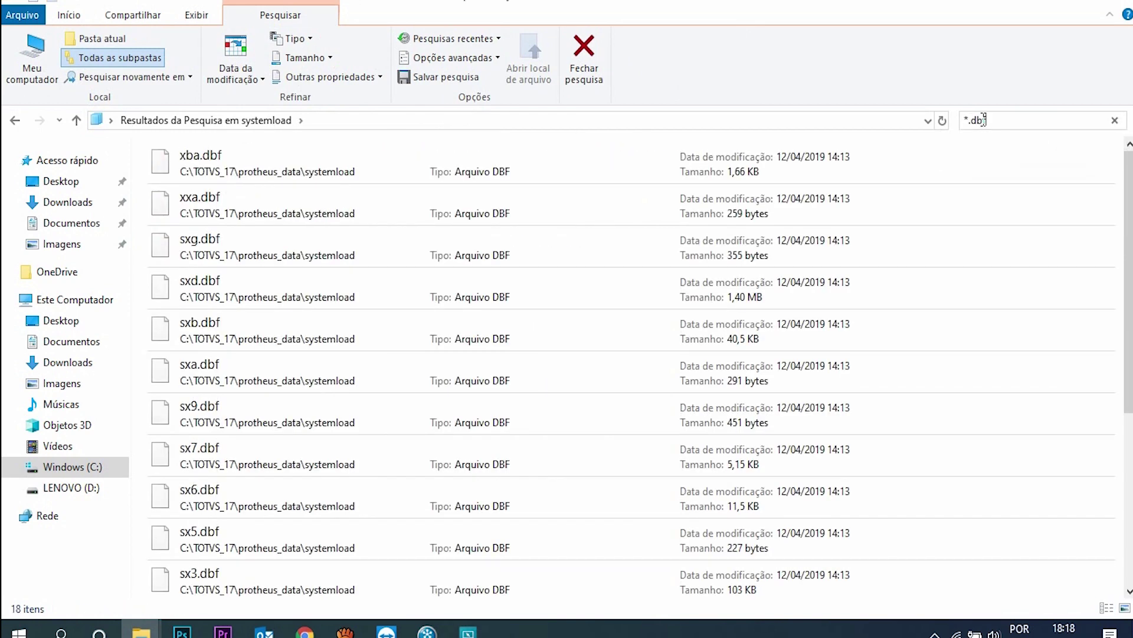
text(f,)
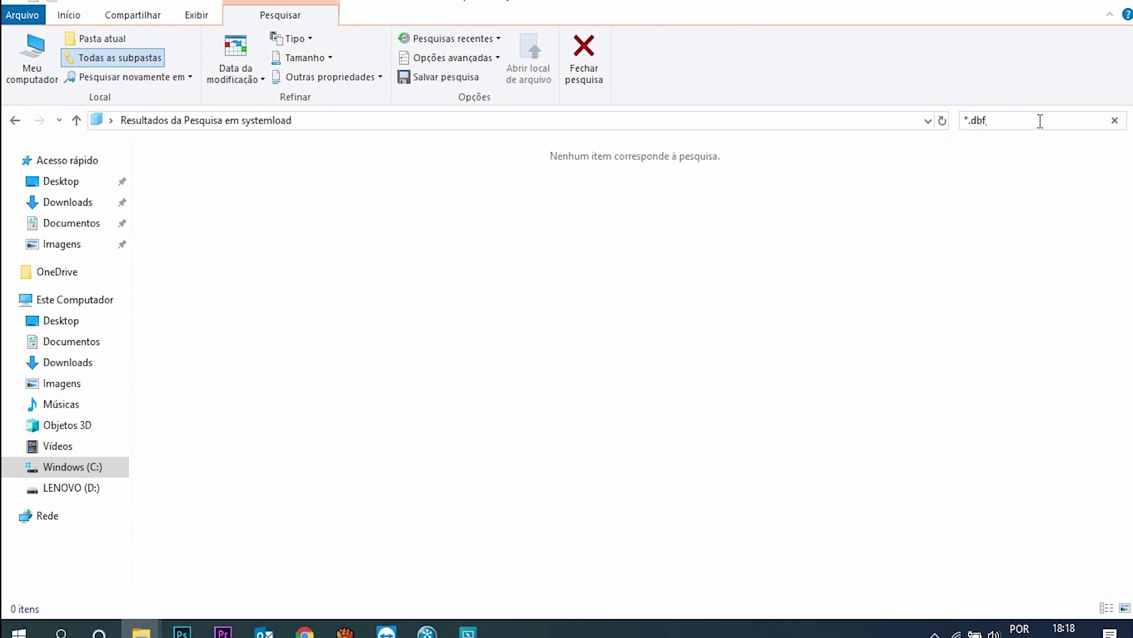
- Search the systemload folder for *.dtc files
key(BackSpace)
key(BackSpace)
key(BackSpace)
text(dtc)
- Check the cleanup list on the TDN page, and delete all *.idx files from the systemload folder
mouse_move(305, 631)
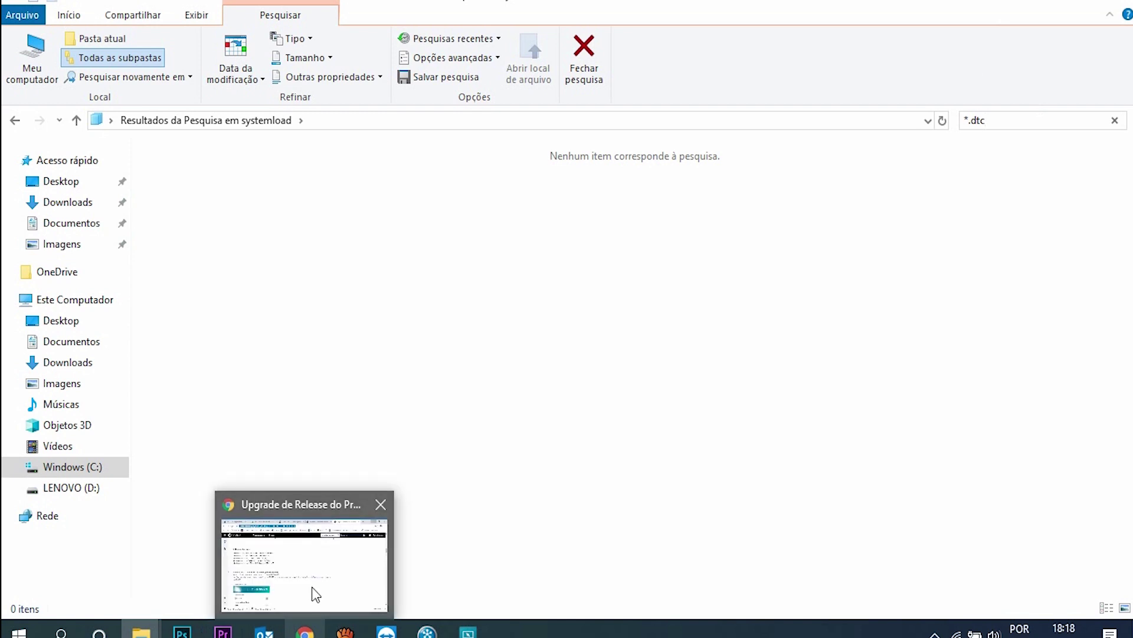
click(312, 585)
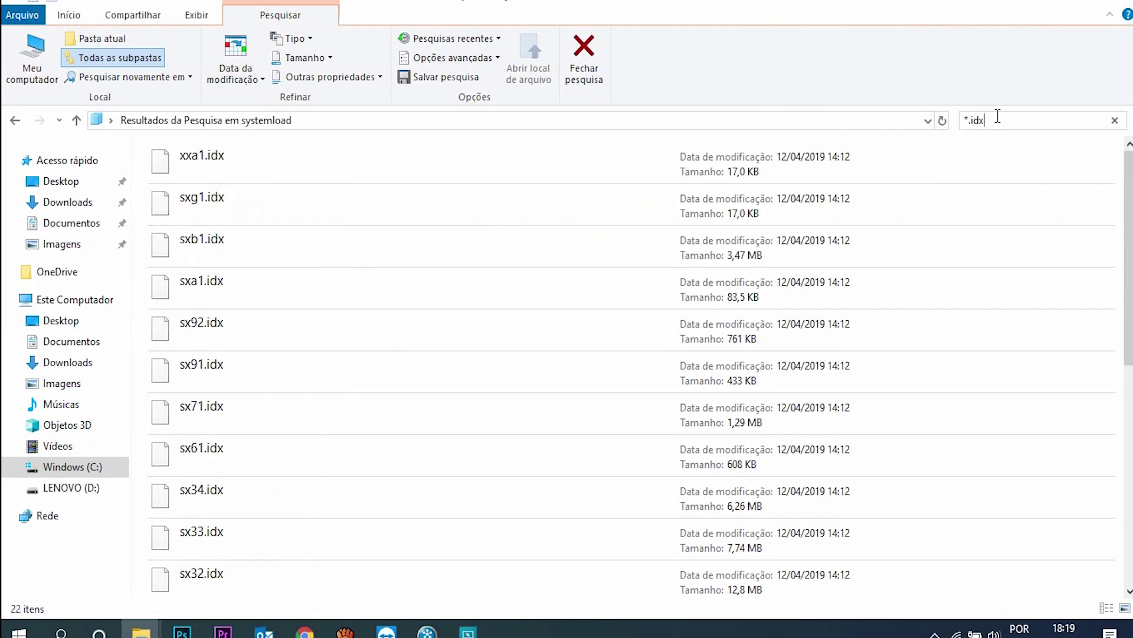
click(425, 154)
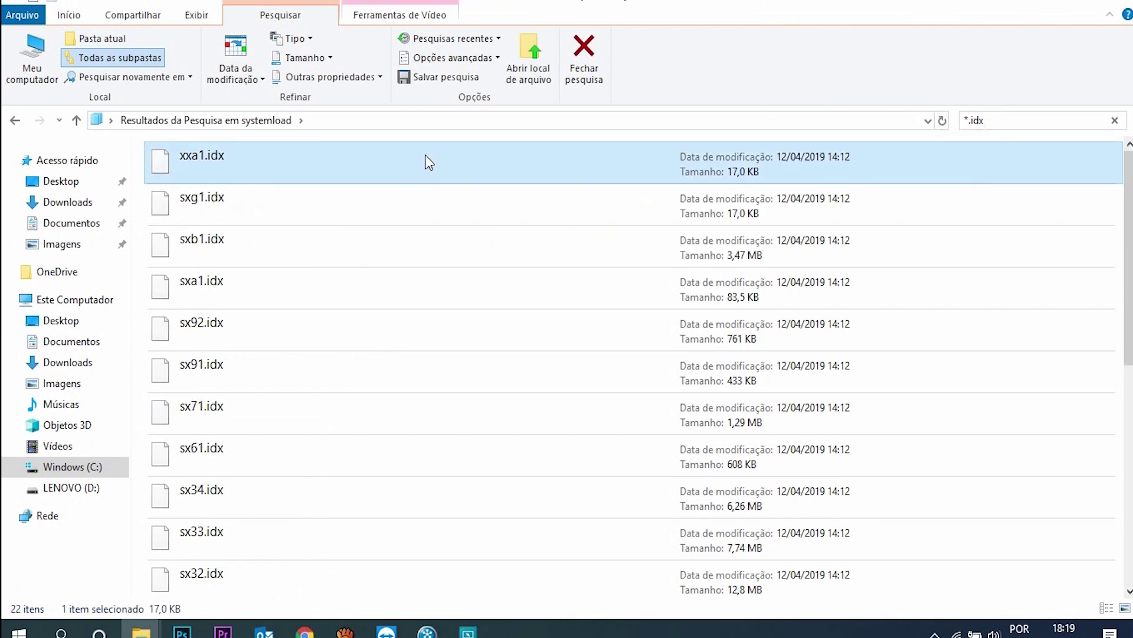
click(1033, 118)
key(BackSpace)
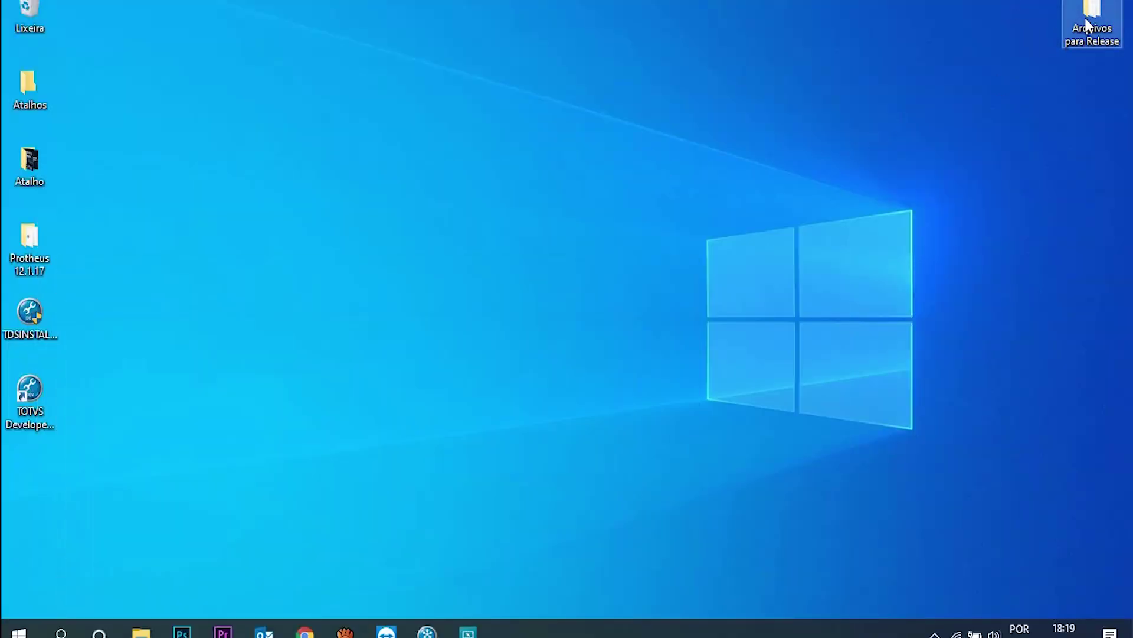
- Copy sx2.unq and sxsbra.txt from the bra folder of 19-02-15-BRA-DICIONARIOS_COMPL_12_1_23 in Arquivos para Release into systemload
double_click(1088, 25)
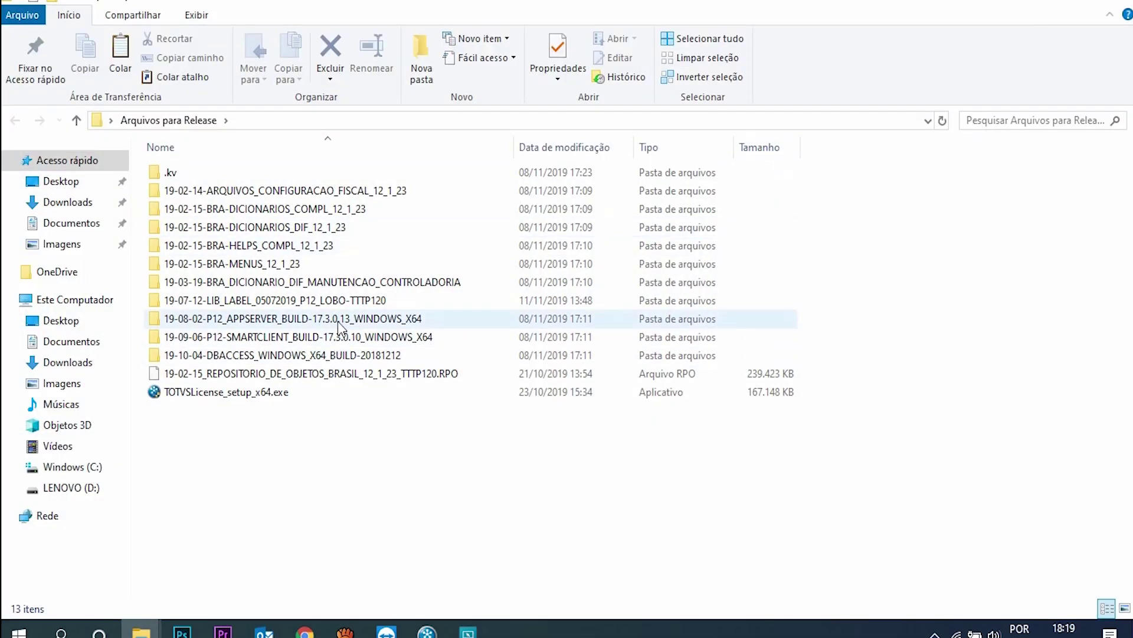
double_click(332, 210)
double_click(243, 179)
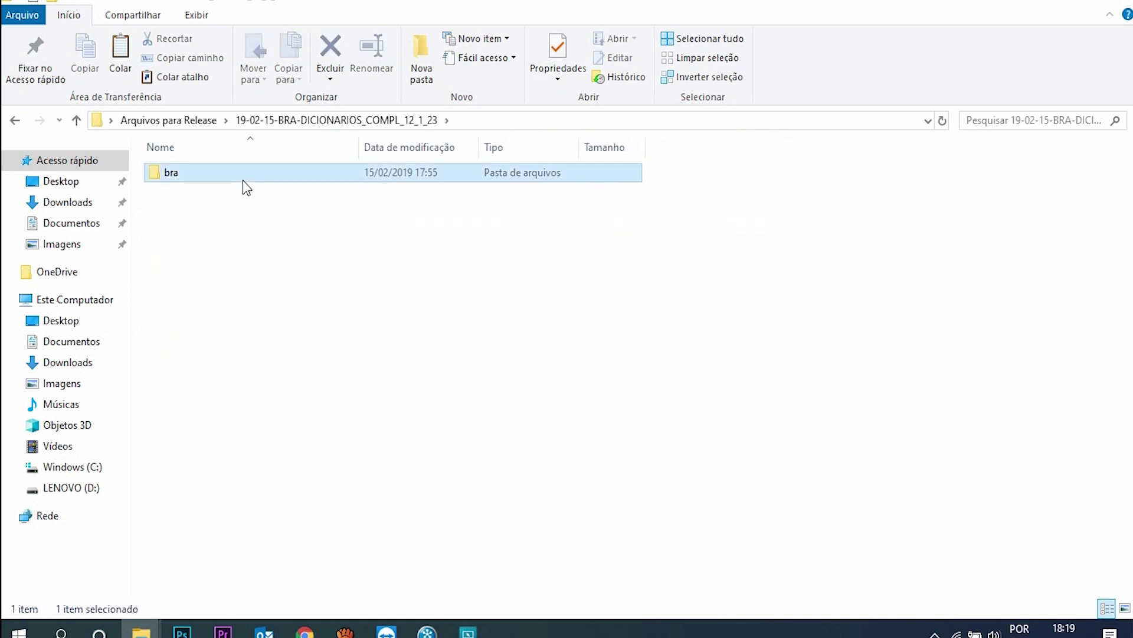
click(234, 198)
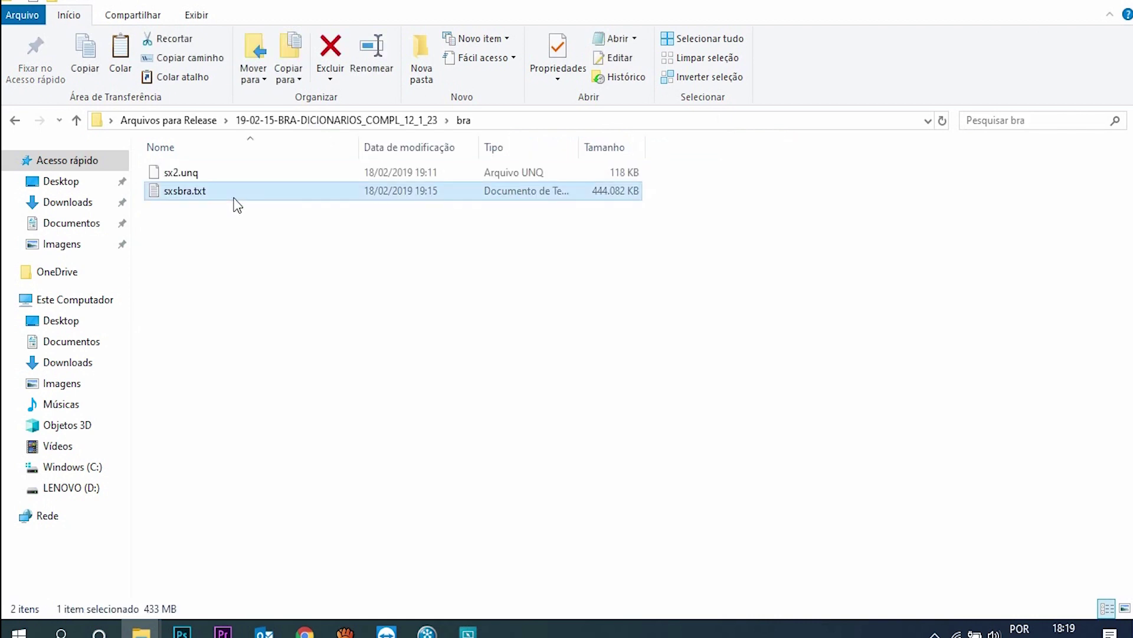
key(ctrl+a)
drag(235, 198, 332, 289)
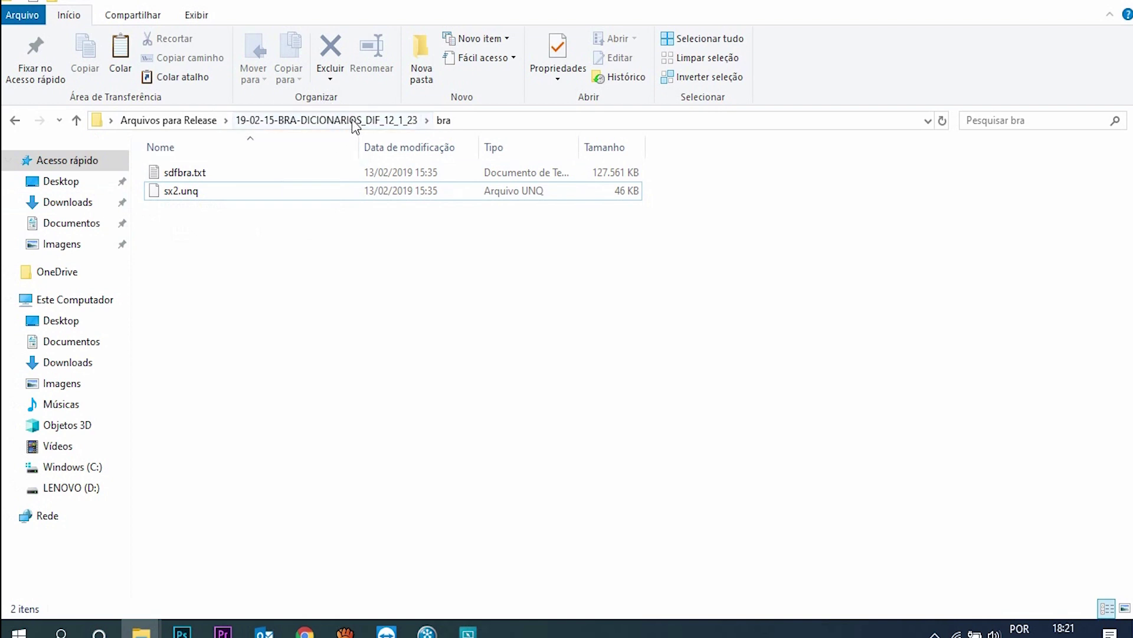
- Copy sdfbra.txt and sx2.unq from the bra folder of 19-02-15-BRA-DICIONARIOS_DIF_12_1_23 into systemload, replacing the existing files
click(255, 174)
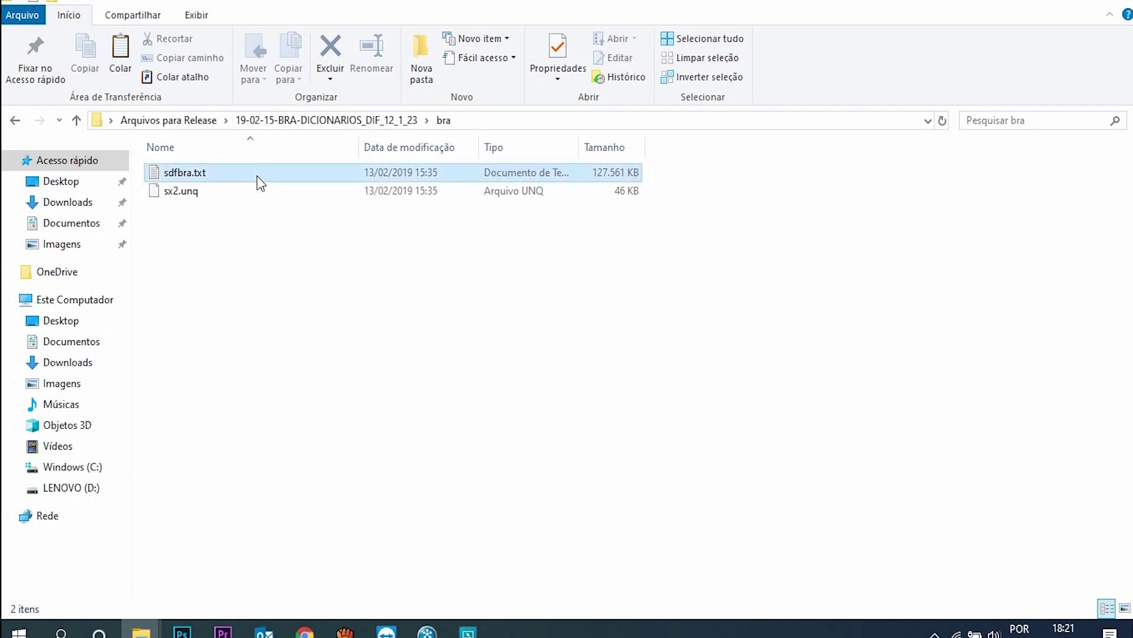
key(ctrl+a)
key(alt+Tab)
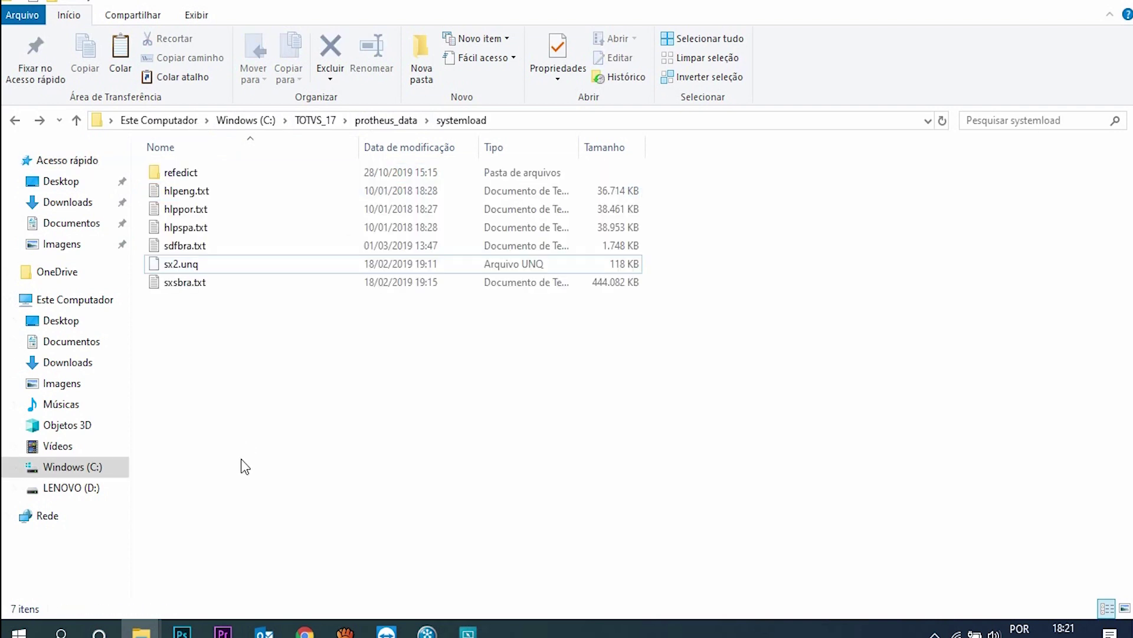
key(ctrl+v)
key(Return)
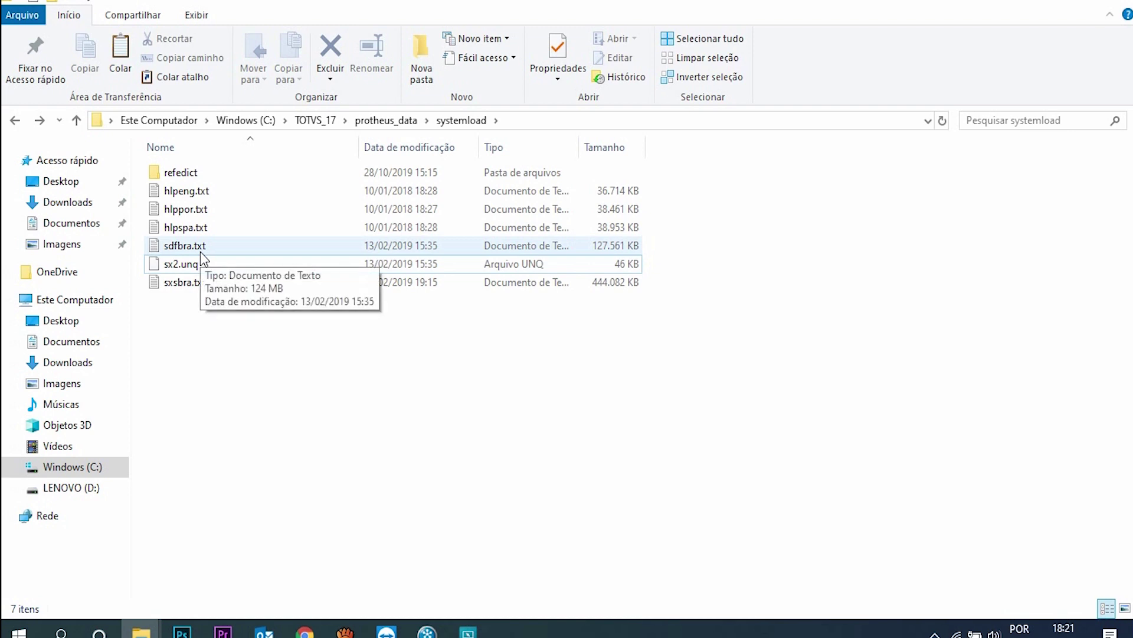
click(200, 283)
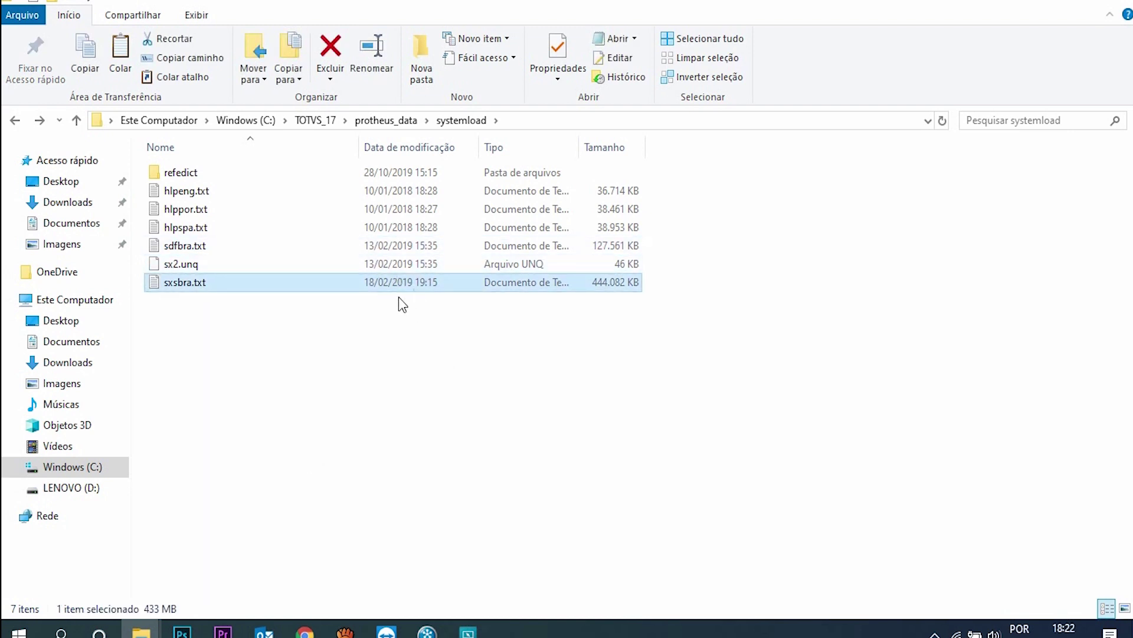
- Switch to the TDN upgrade page in Chrome and review the instructions from section 3 to section 5 on running UPDDISTR
key(alt+Tab)
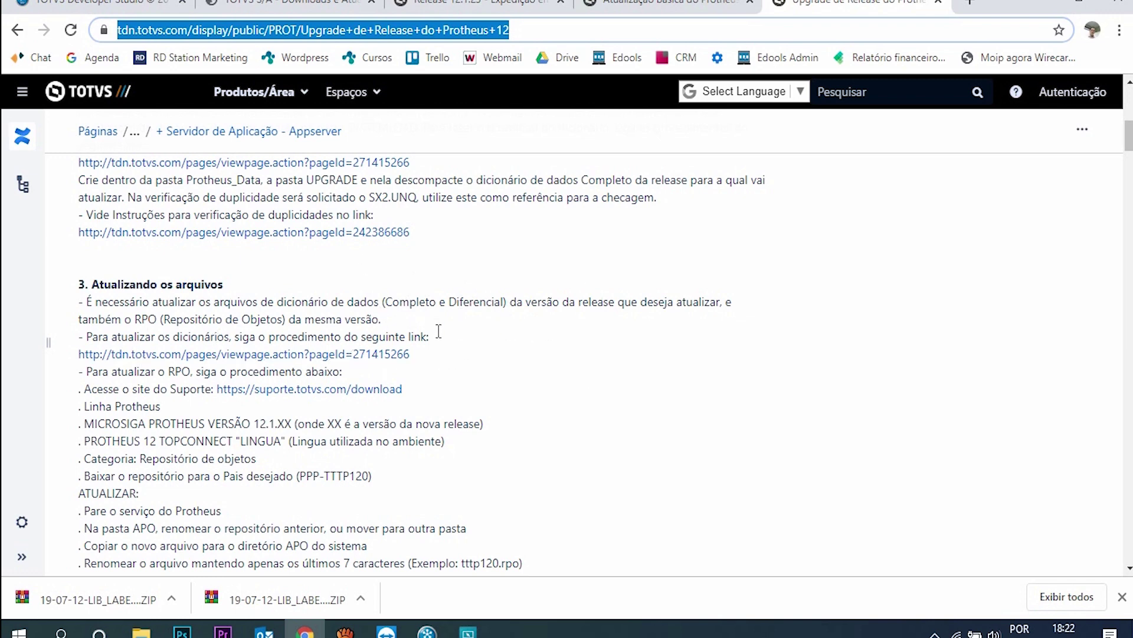
scroll(504, 387, down, 3)
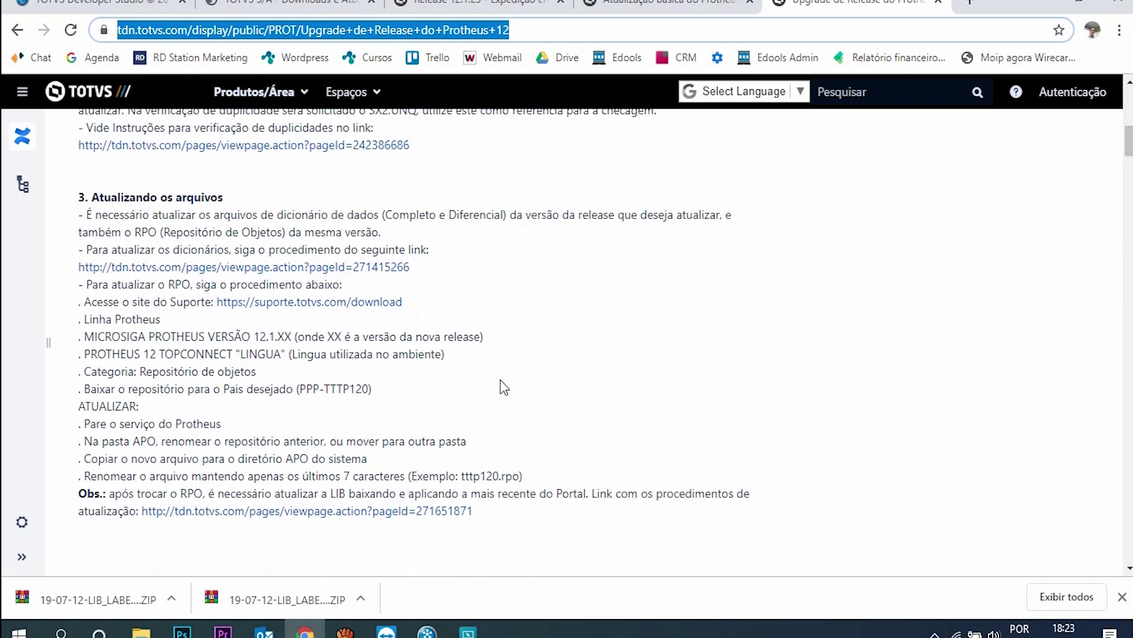
scroll(503, 387, down, 8)
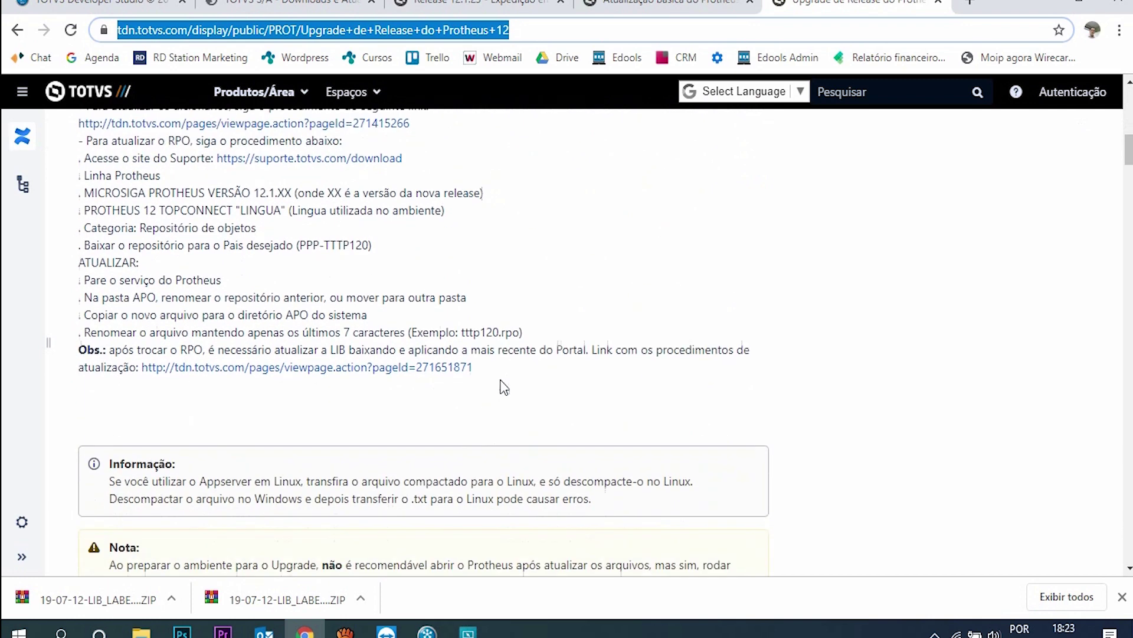
scroll(313, 423, down, 4)
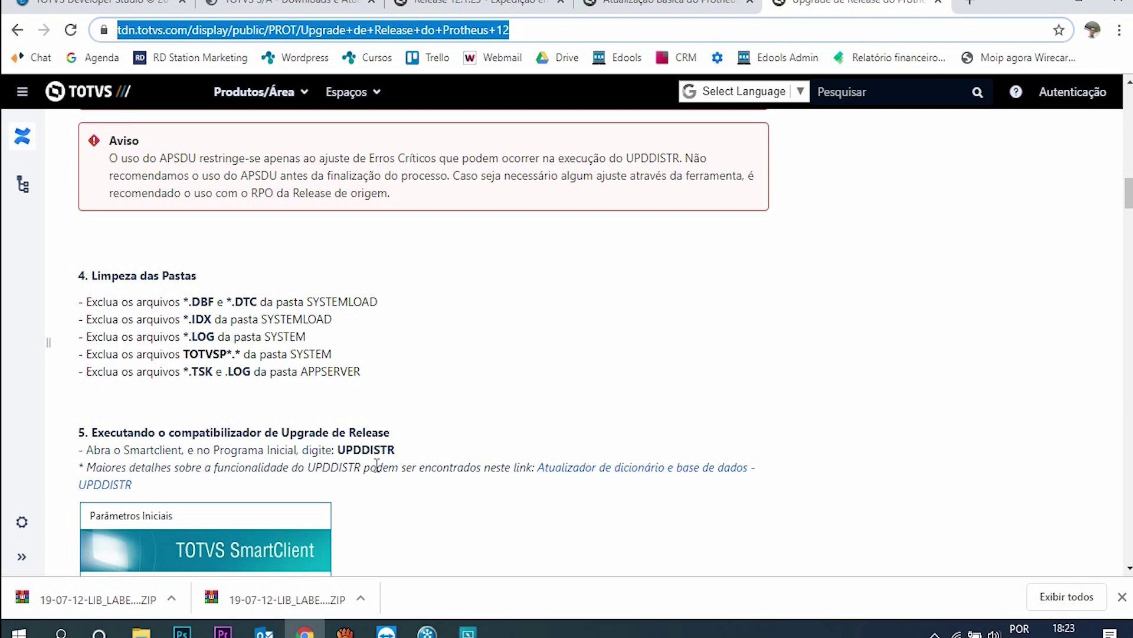
- Search the system folder for *.log files, and delete all files matching TOTVSP*.* there
mouse_move(141, 630)
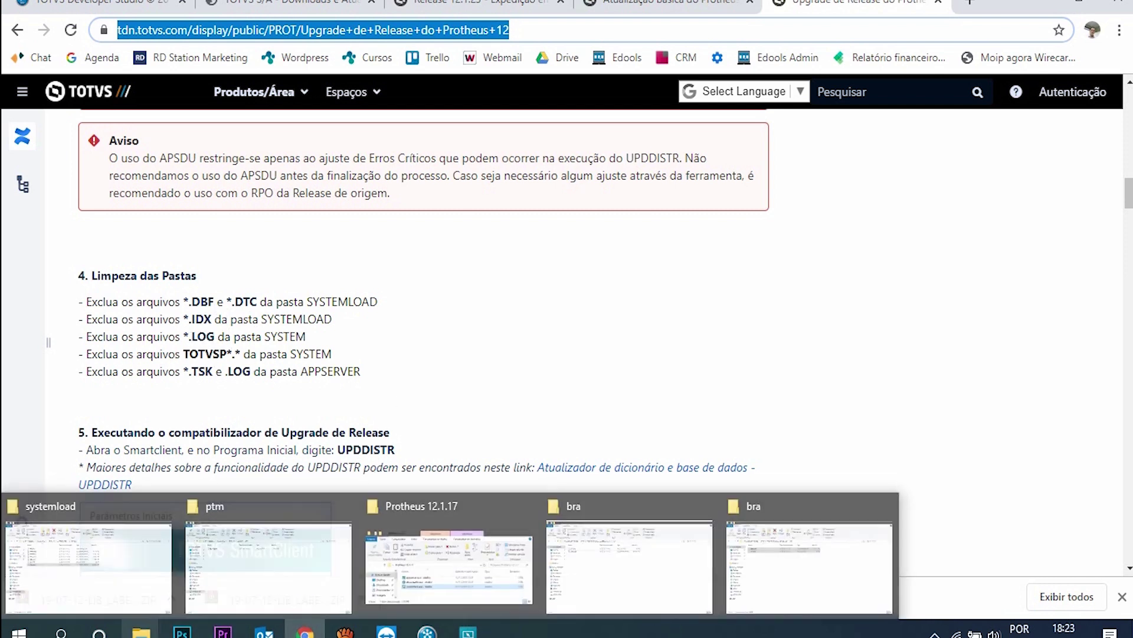
click(131, 593)
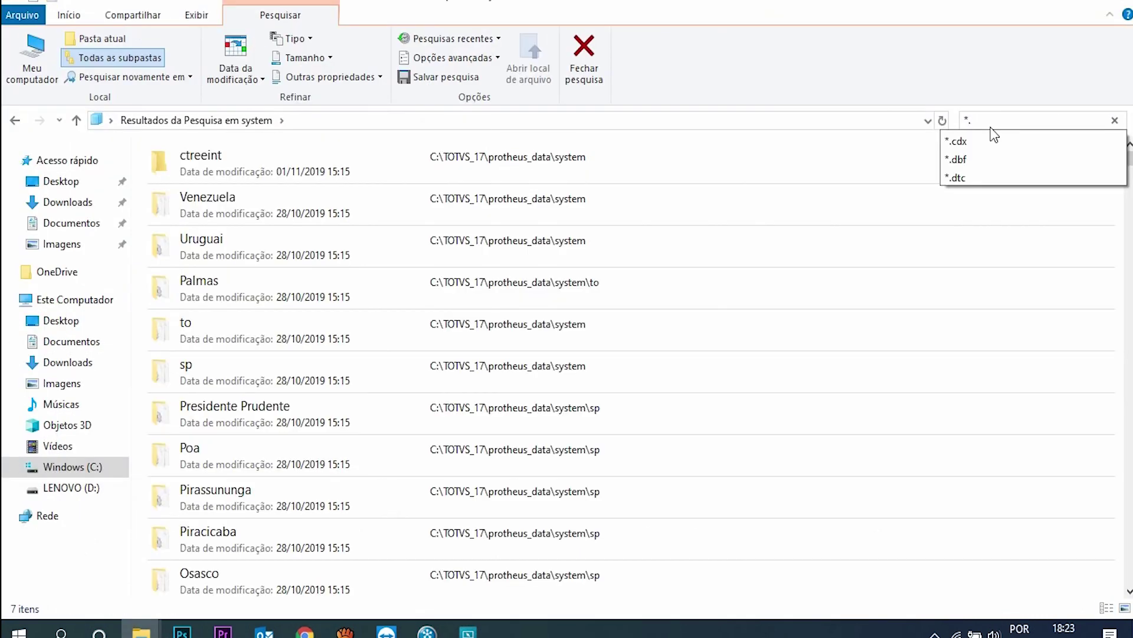
text(log)
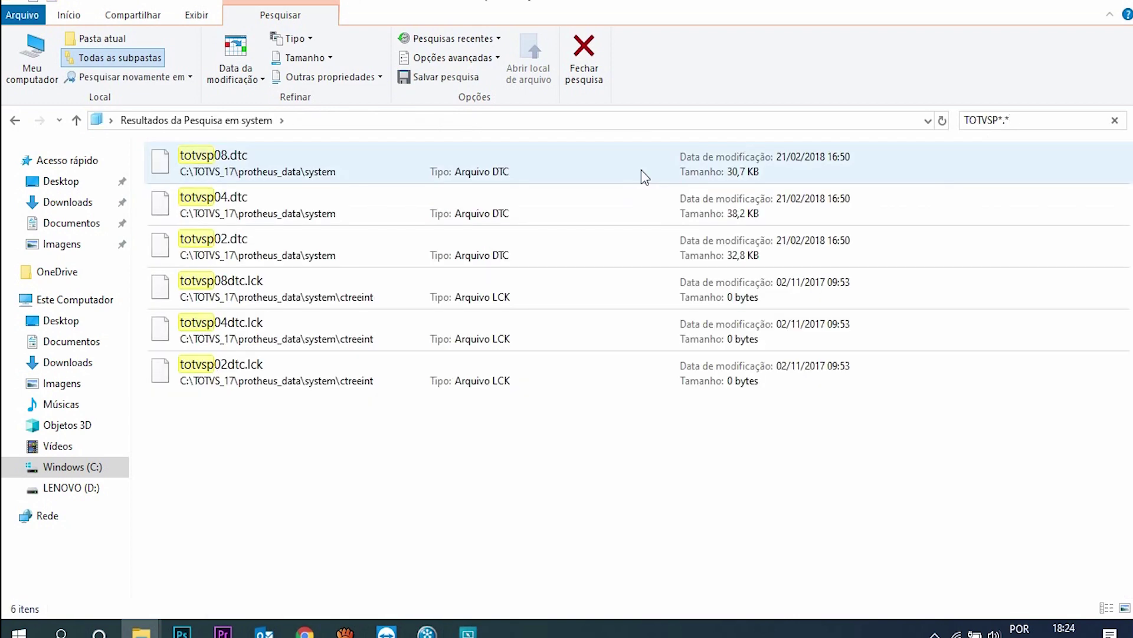
click(642, 170)
key(ctrl+a)
key(Delete)
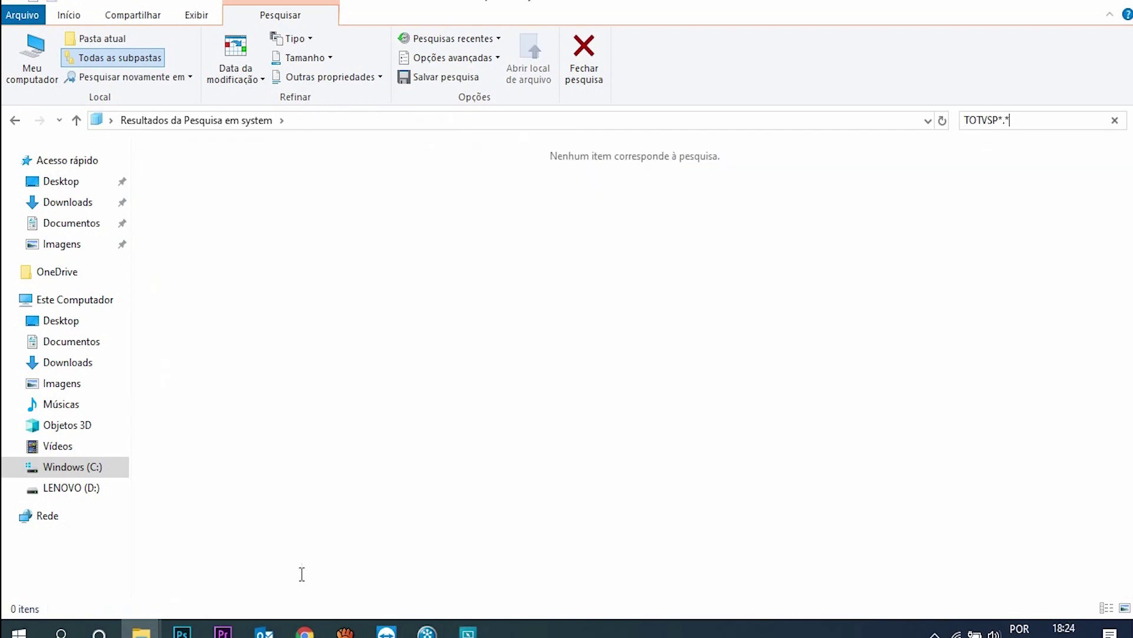
- Check the cleanup list on the TDN page, and search the appserver folder in TOTVS_17\bin for *.tsk files
click(305, 630)
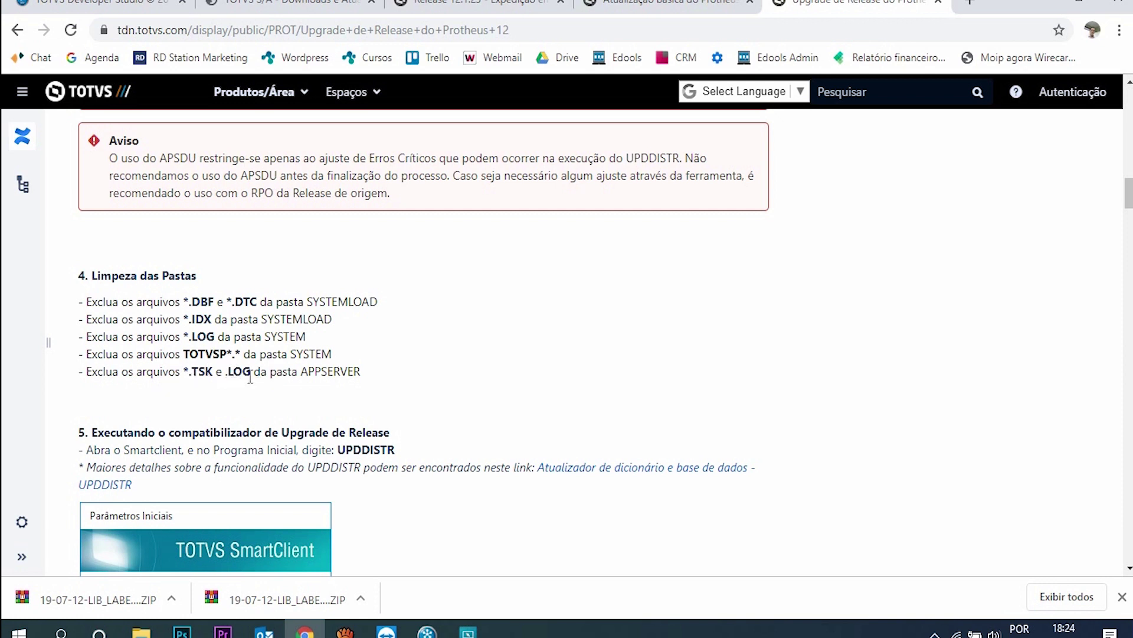
mouse_move(304, 630)
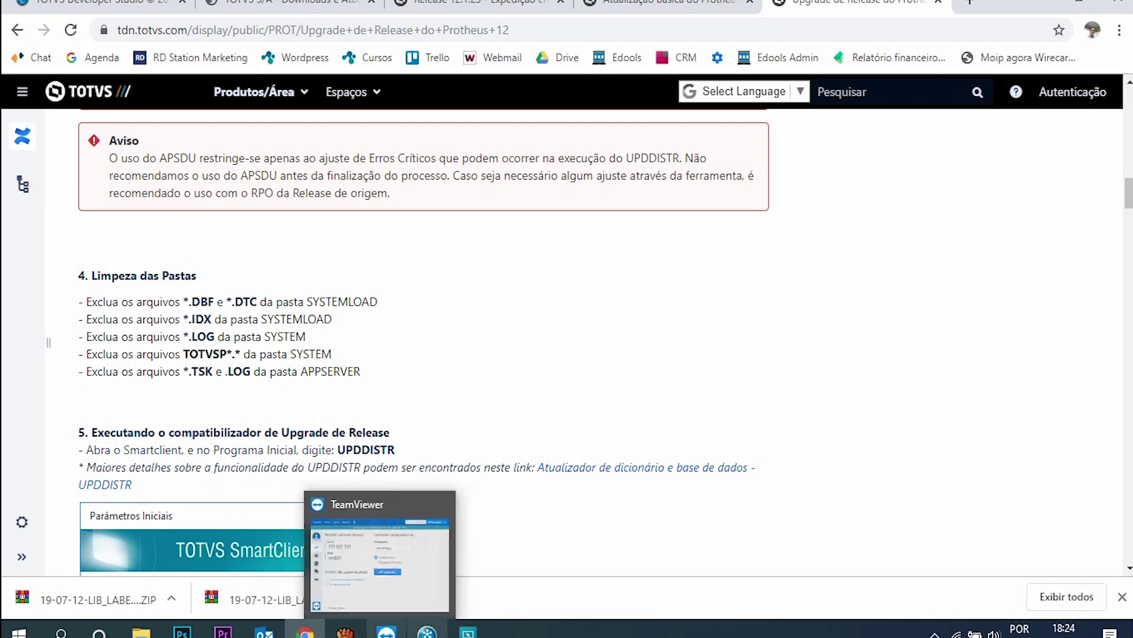
mouse_move(142, 630)
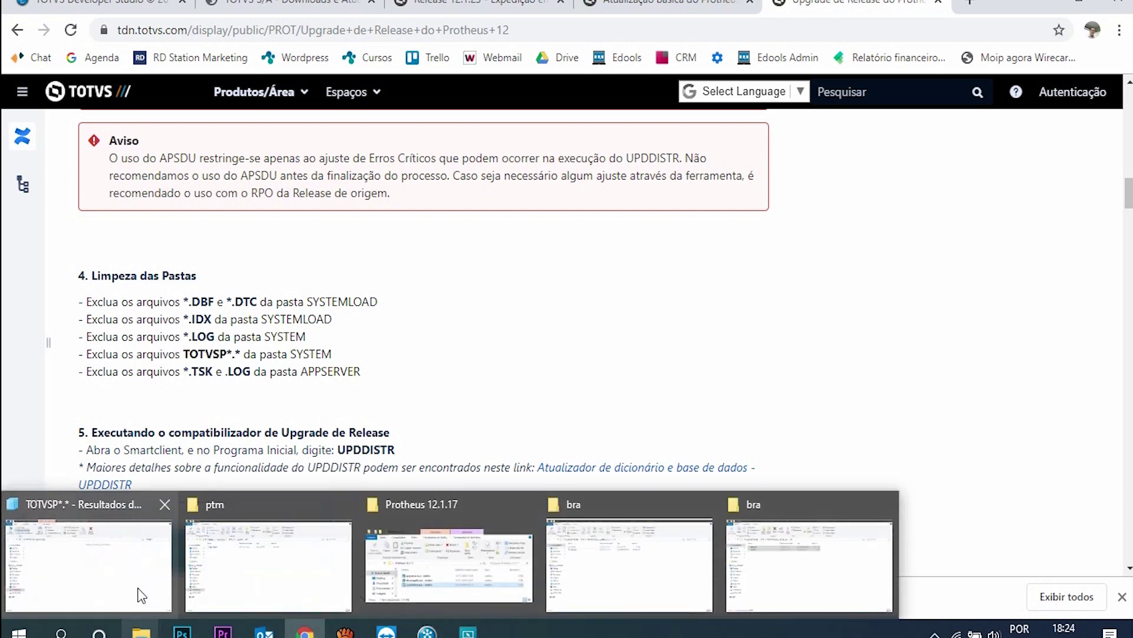
click(137, 587)
click(89, 470)
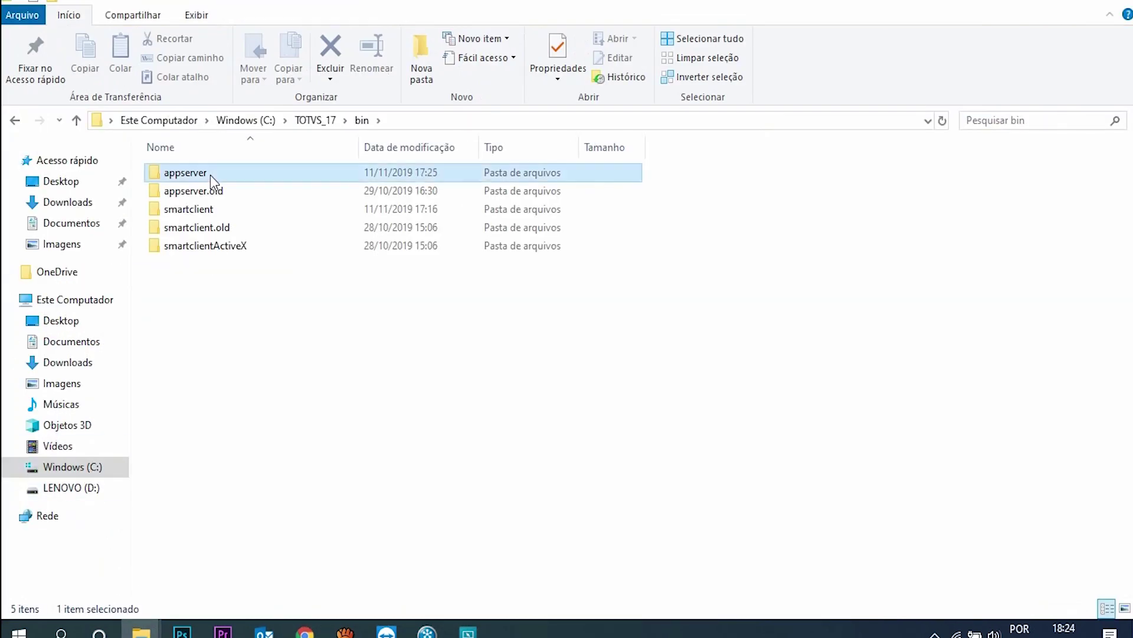
double_click(210, 175)
click(977, 118)
text(*.ts)
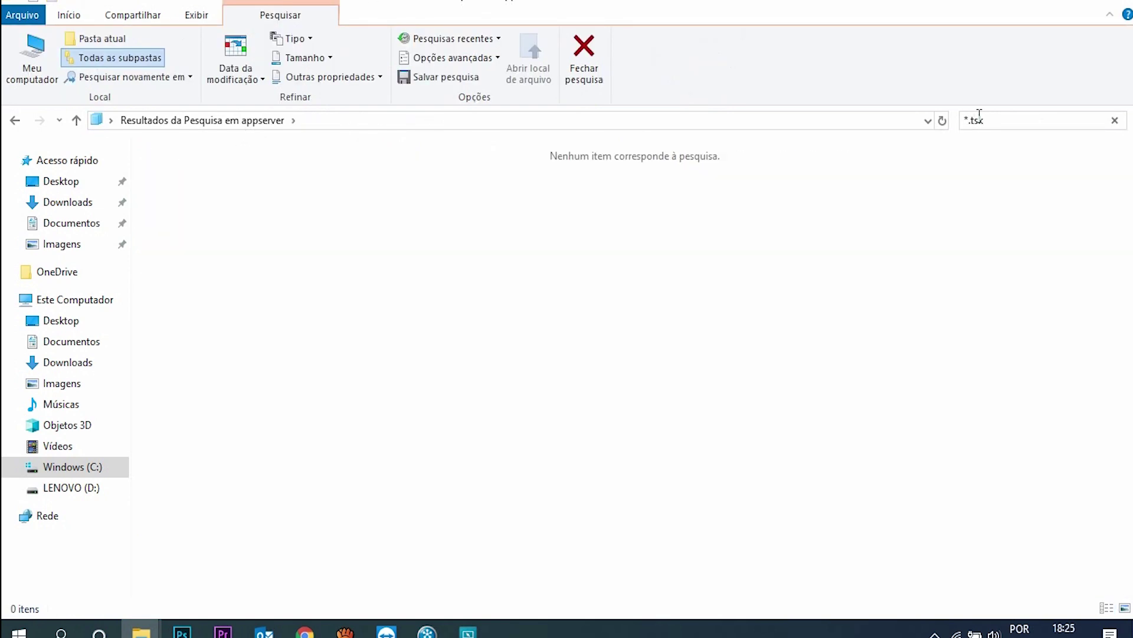
text(x)
- Recheck the TDN cleanup list, search the appserver folder for *.log files, and try to delete console.log
key(BackSpace)
key(BackSpace)
key(BackSpace)
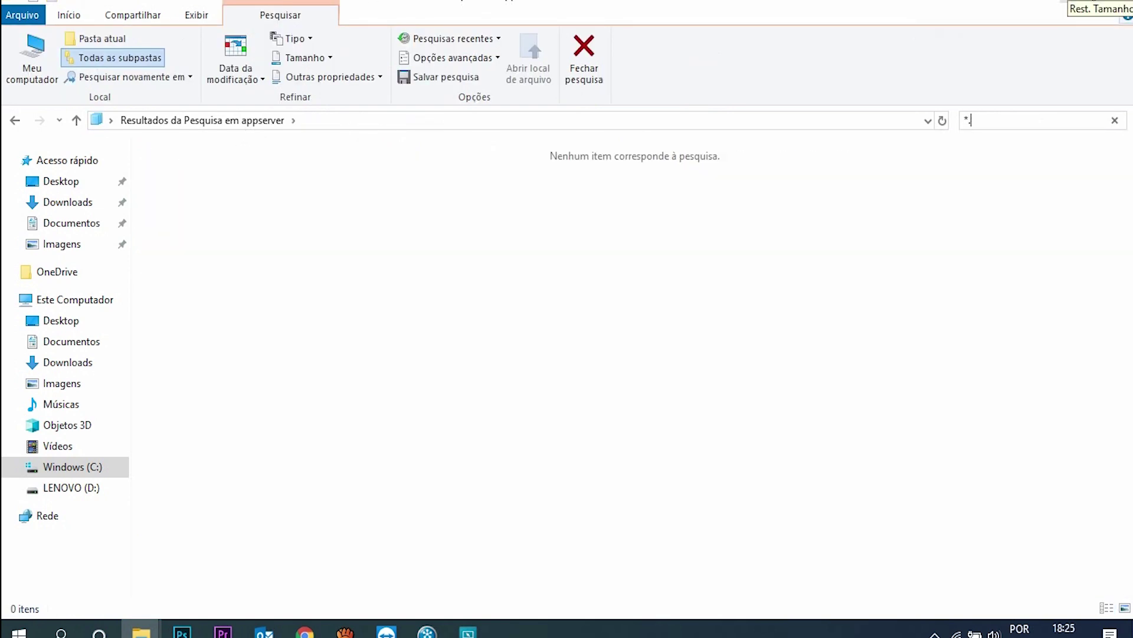
mouse_move(305, 631)
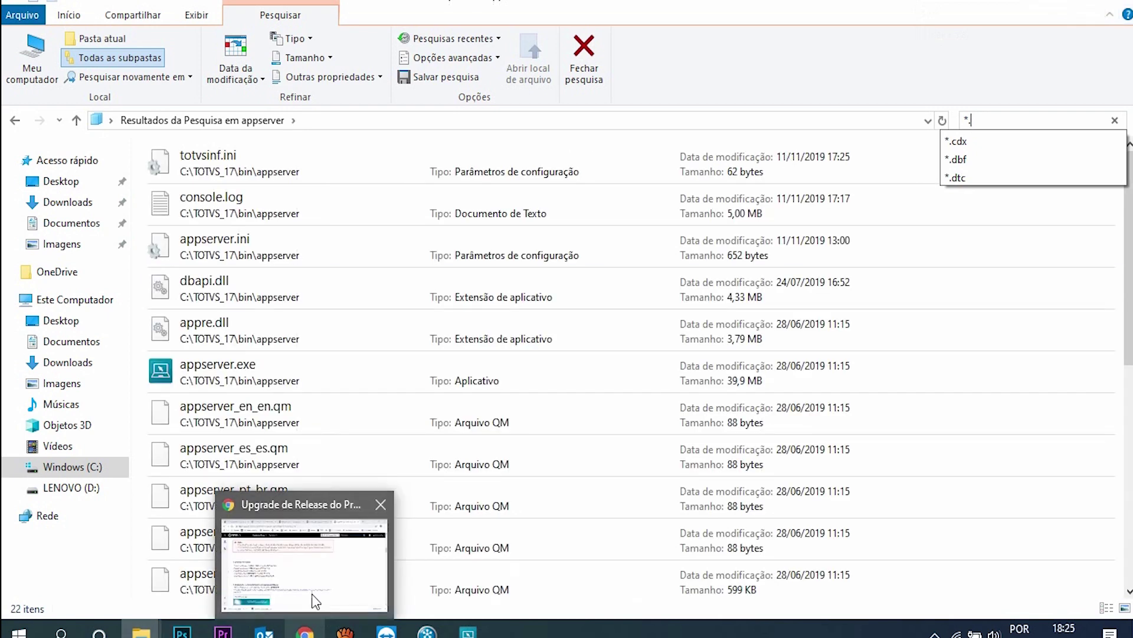
click(313, 584)
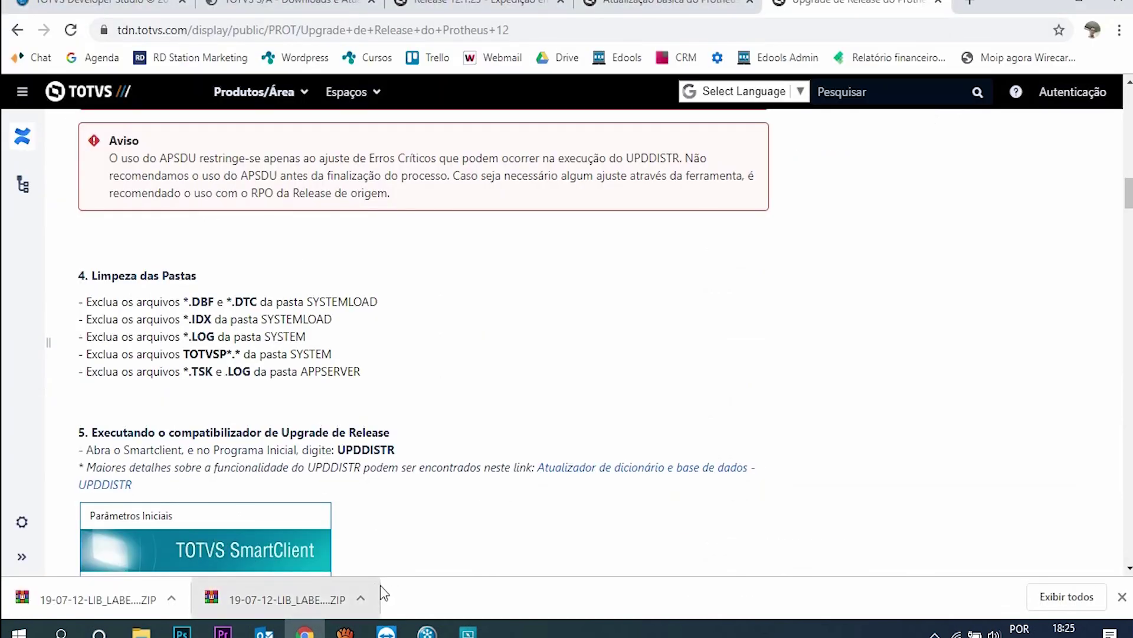
mouse_move(305, 630)
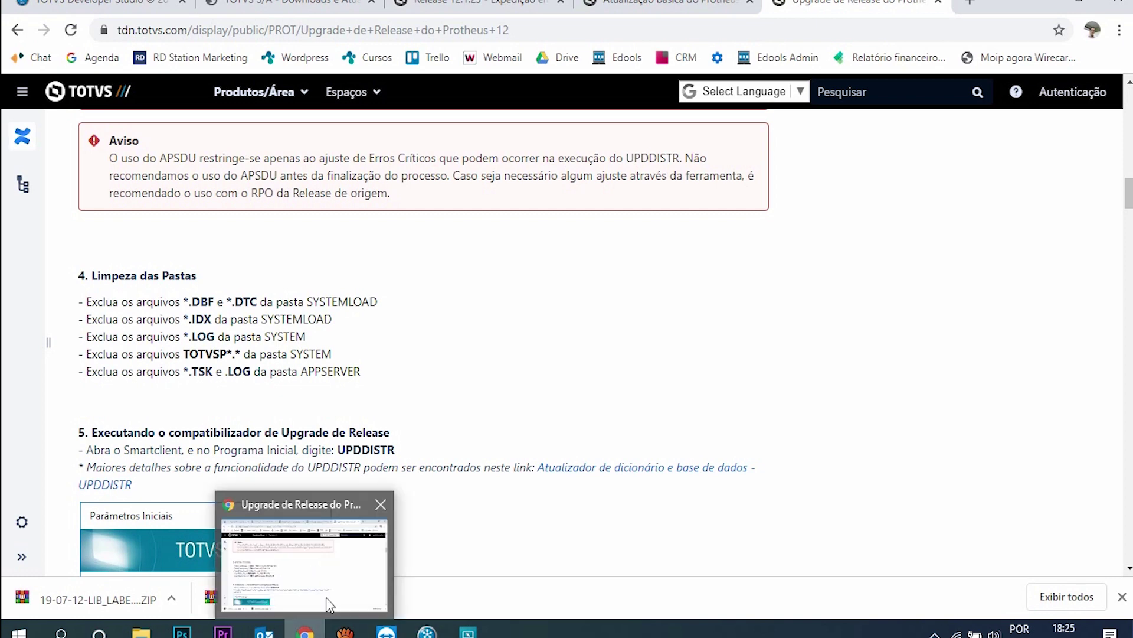
mouse_move(141, 631)
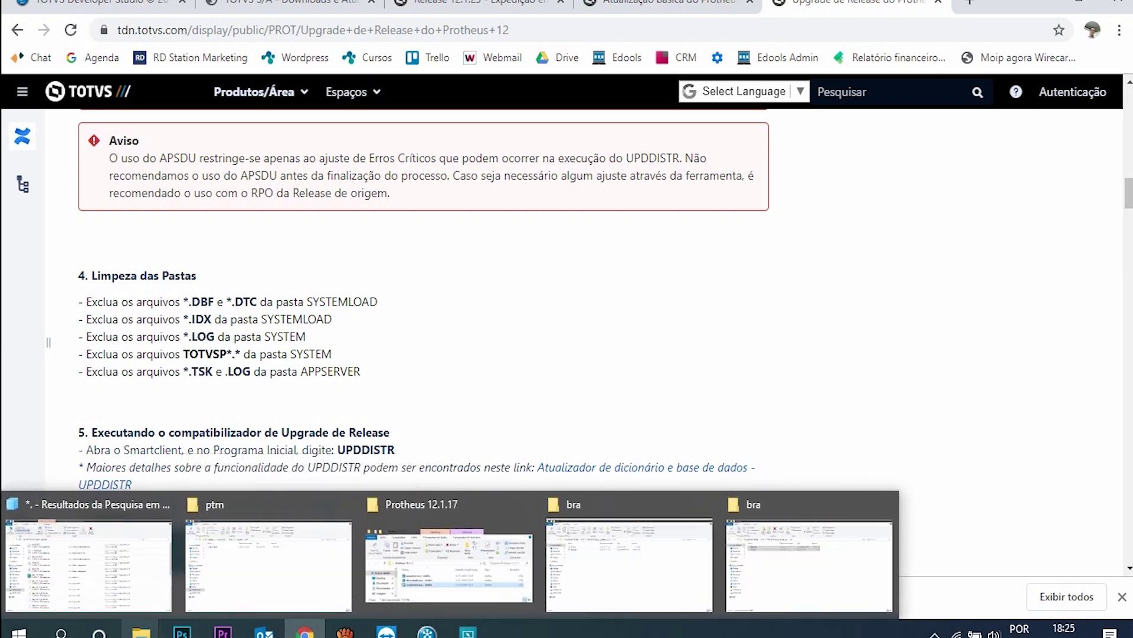
click(218, 566)
text(log)
right_click(287, 177)
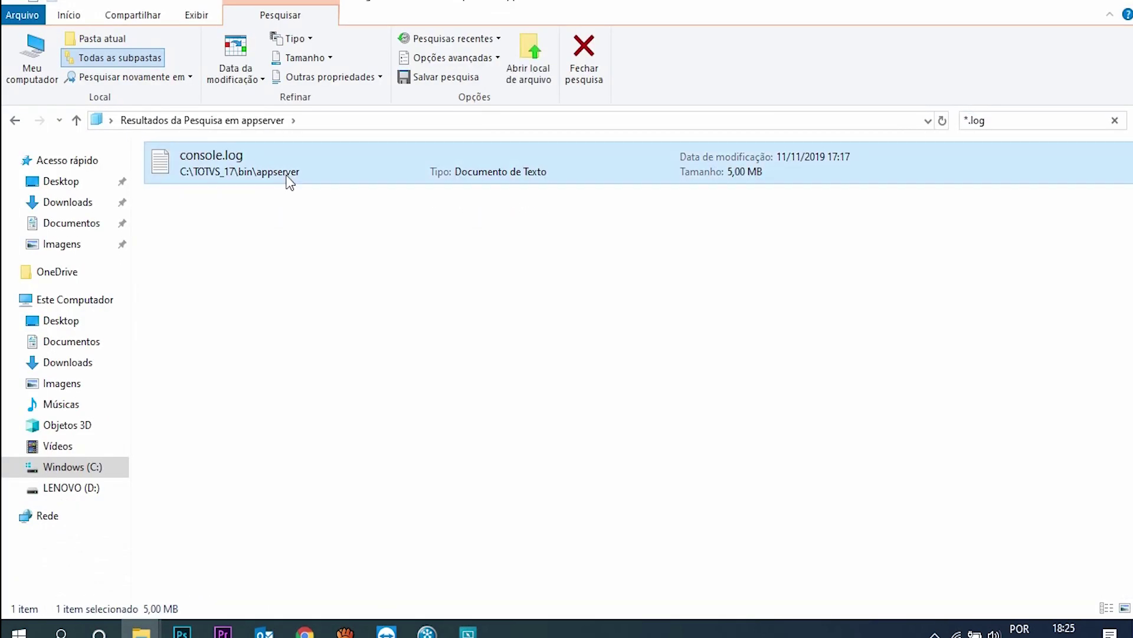
click(362, 537)
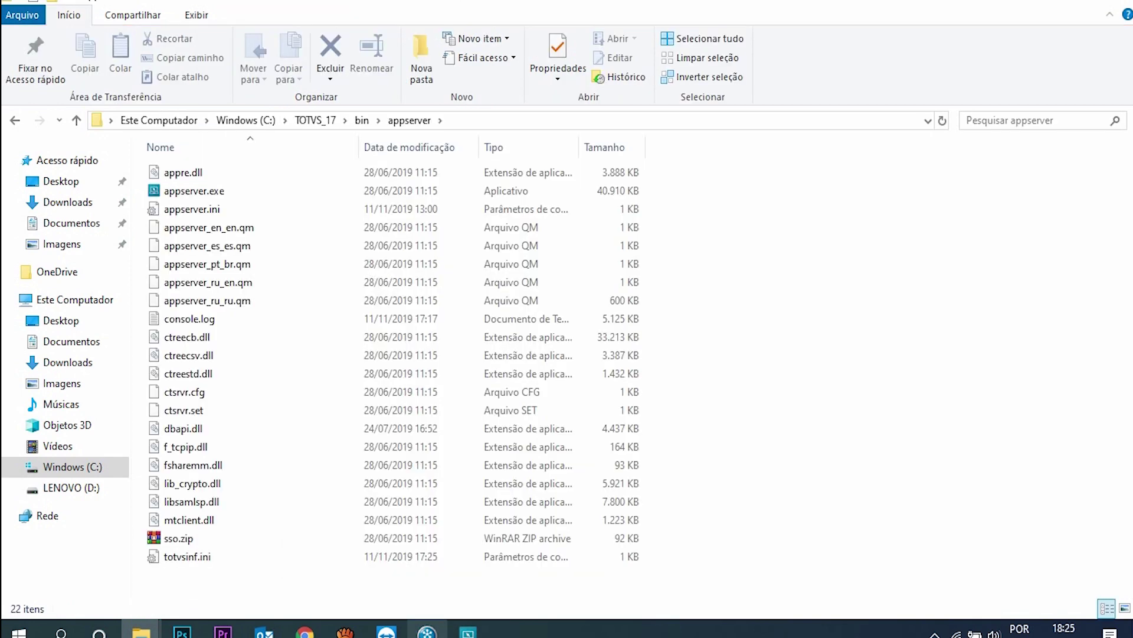
- Shut down the running DBAccess server, confirming with YES
mouse_move(427, 631)
click(437, 570)
text(YERS)
key(Return)
- Search the appserver folder for *.LOG files and delete console.log.00001.log
click(1011, 119)
text(*.LOG)
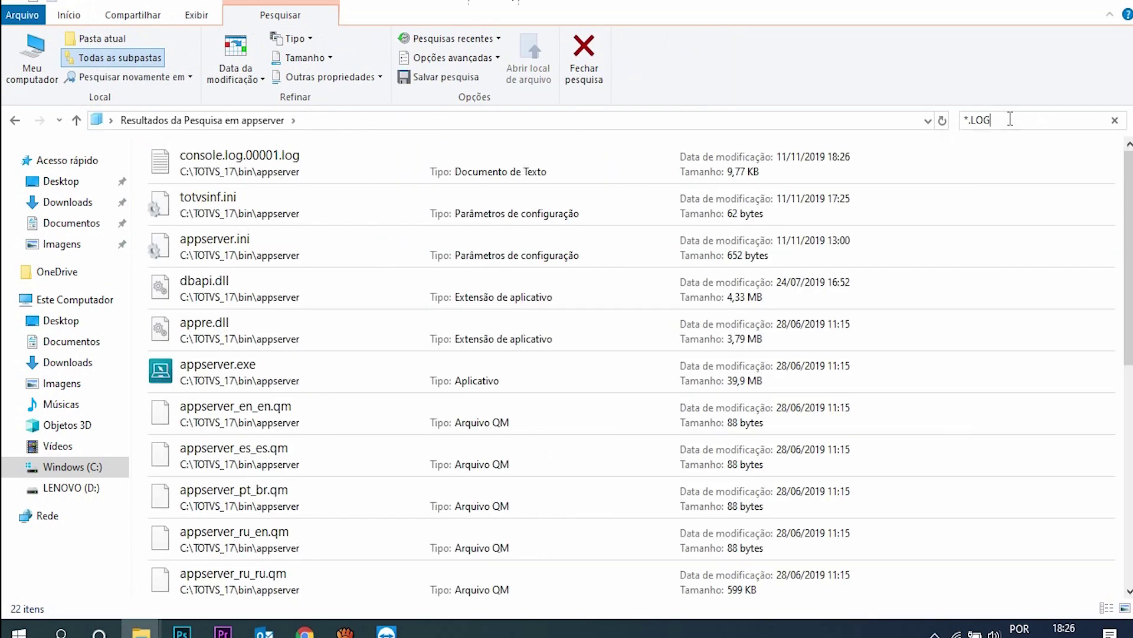
click(387, 163)
right_click(388, 163)
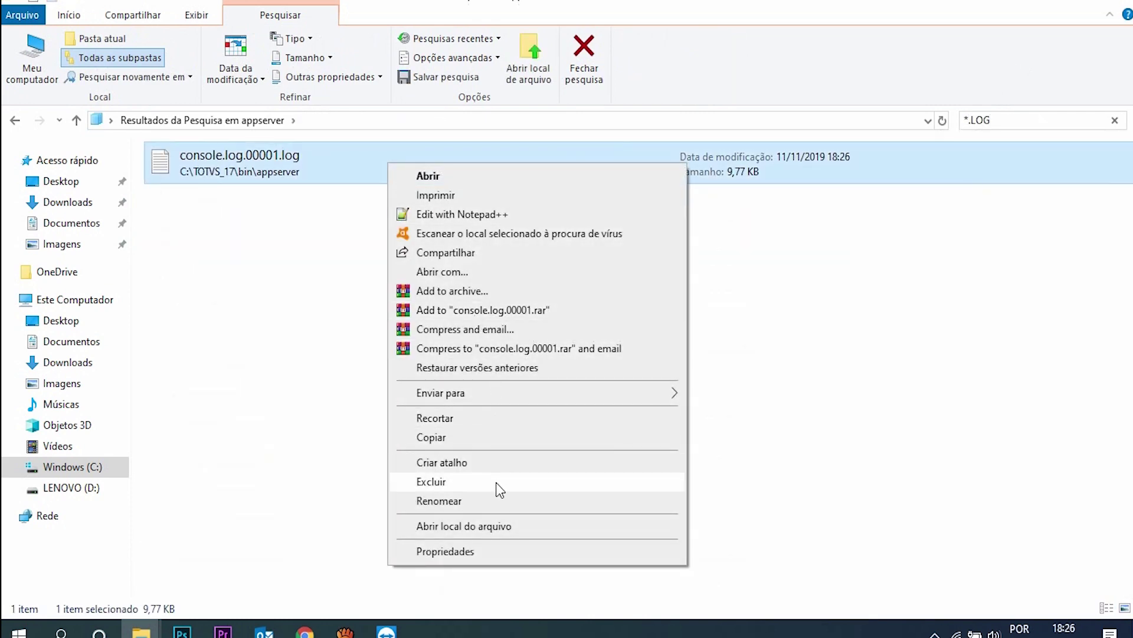
click(500, 489)
- Review section 5 of the TDN page in Chrome, and start appserver from the Protheus 12.1.17 shortcuts folder
key(alt+Tab)
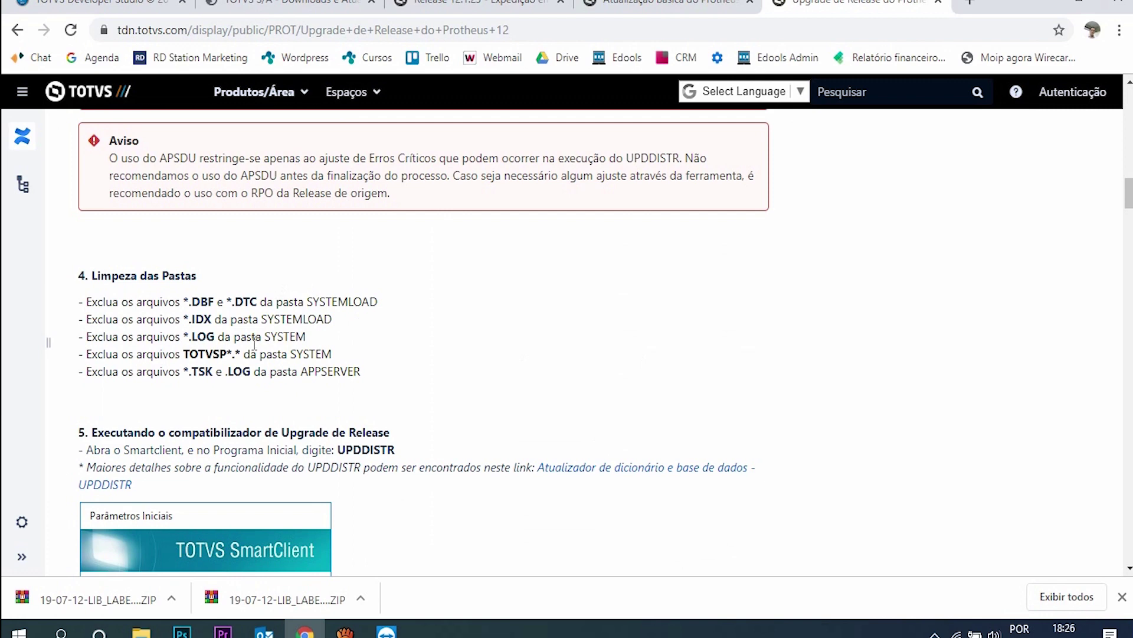
scroll(334, 390, down, 1)
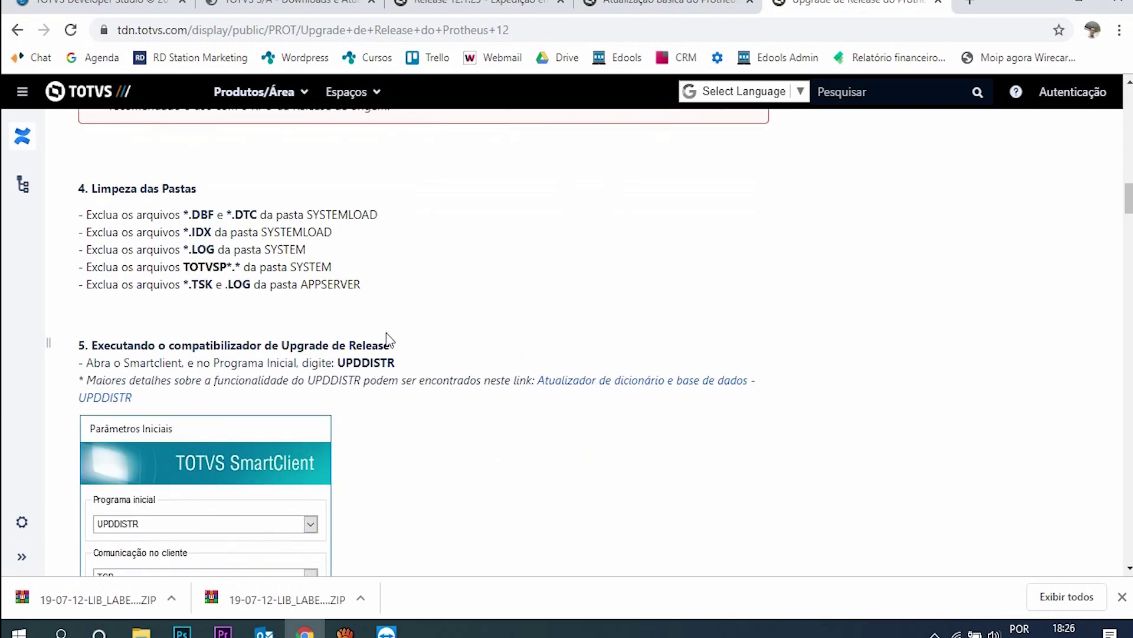
scroll(307, 353, down, 1)
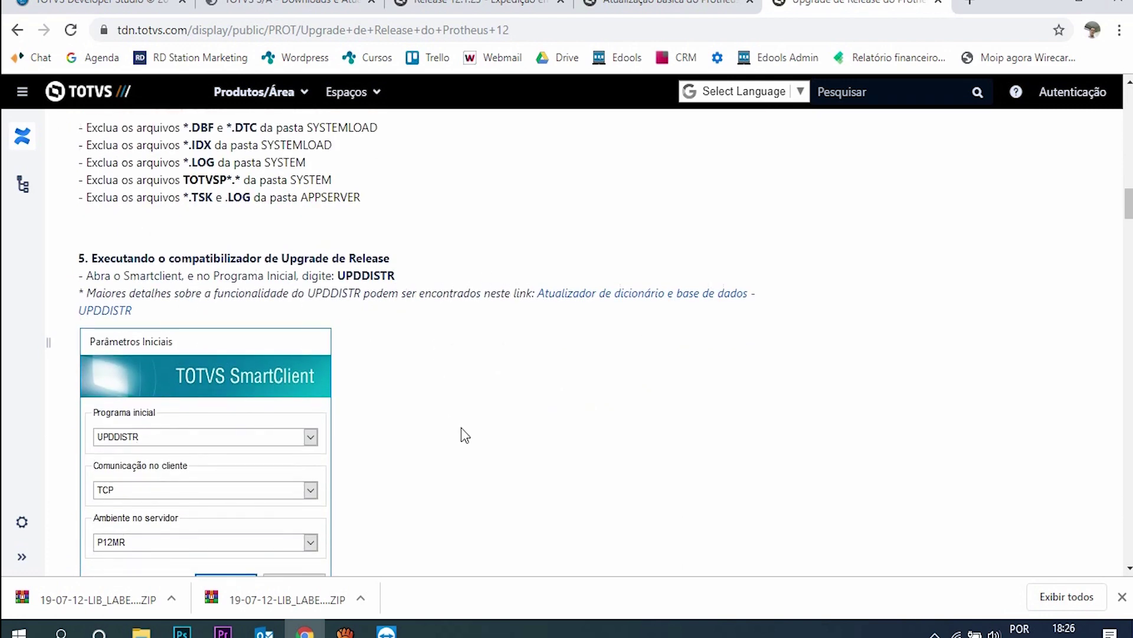
scroll(462, 427, down, 1)
key(alt+Tab)
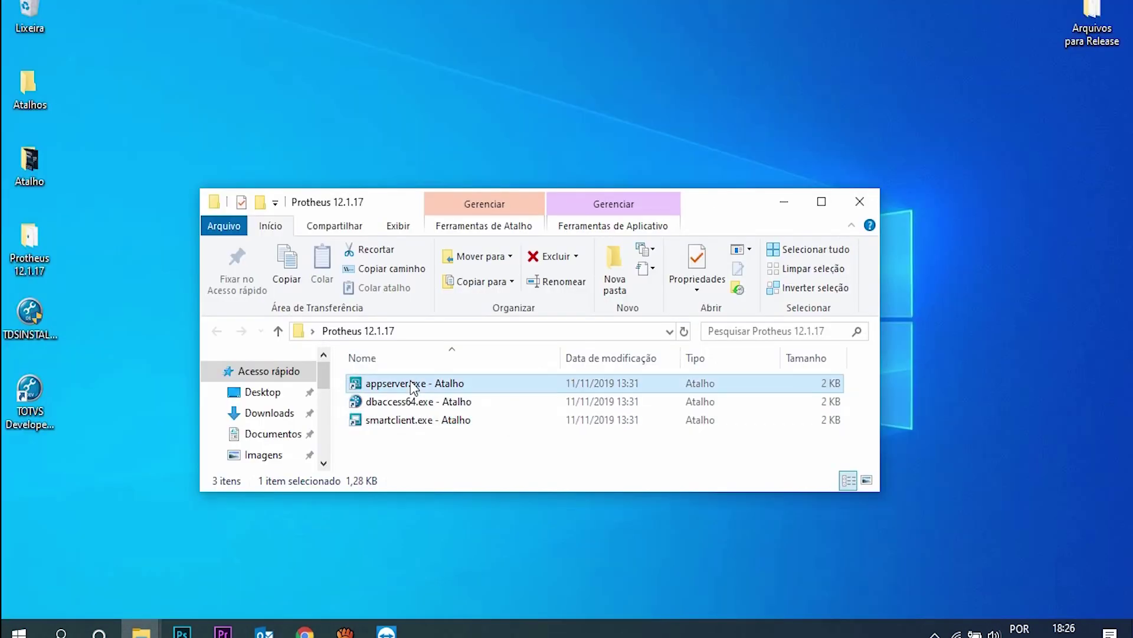
double_click(412, 384)
- Launch SmartClient from the Protheus 12.1.17 shortcuts folder with UPDDISTR as the initial program
click(423, 423)
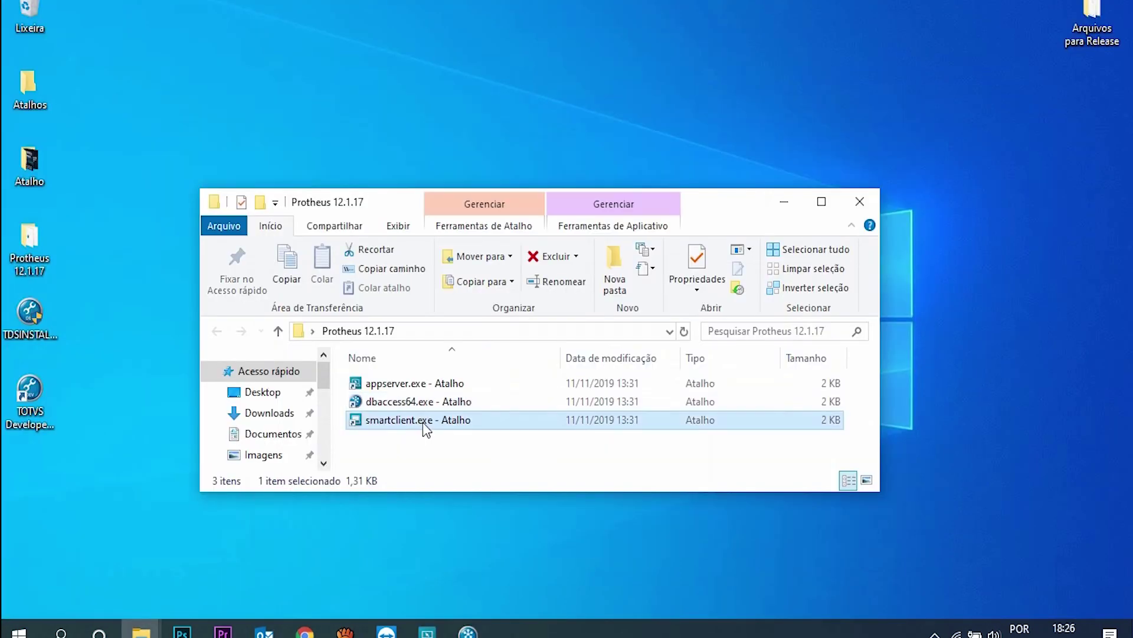
double_click(424, 422)
text(UPDDIS)
key(Return)
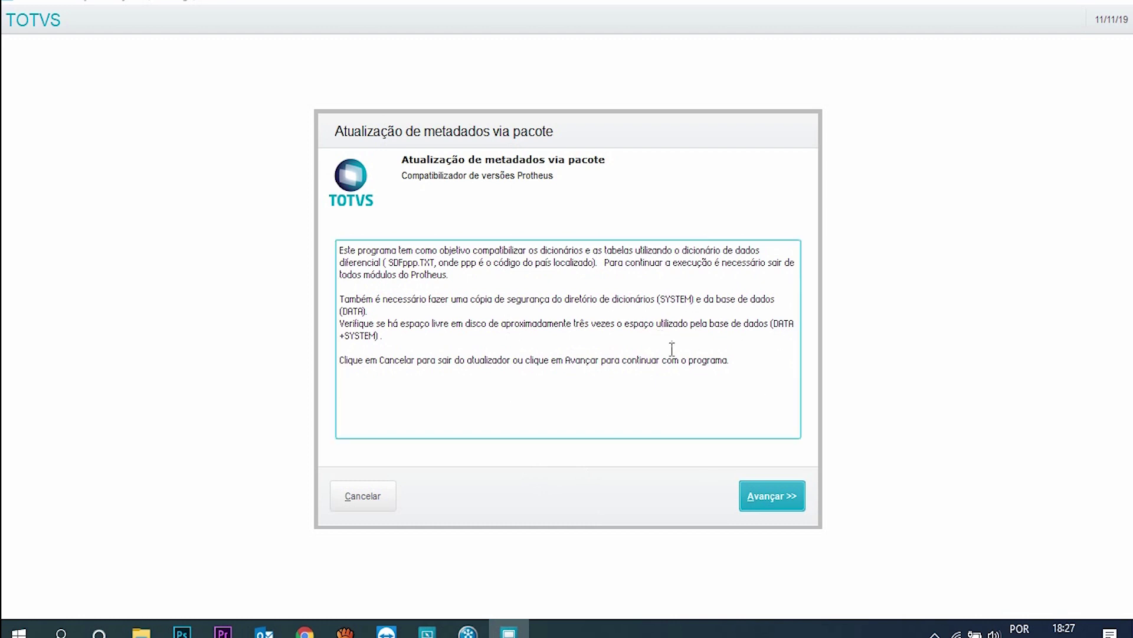
- Advance past the updater's introduction, and accept the novelties and changes of the new version/release
click(766, 499)
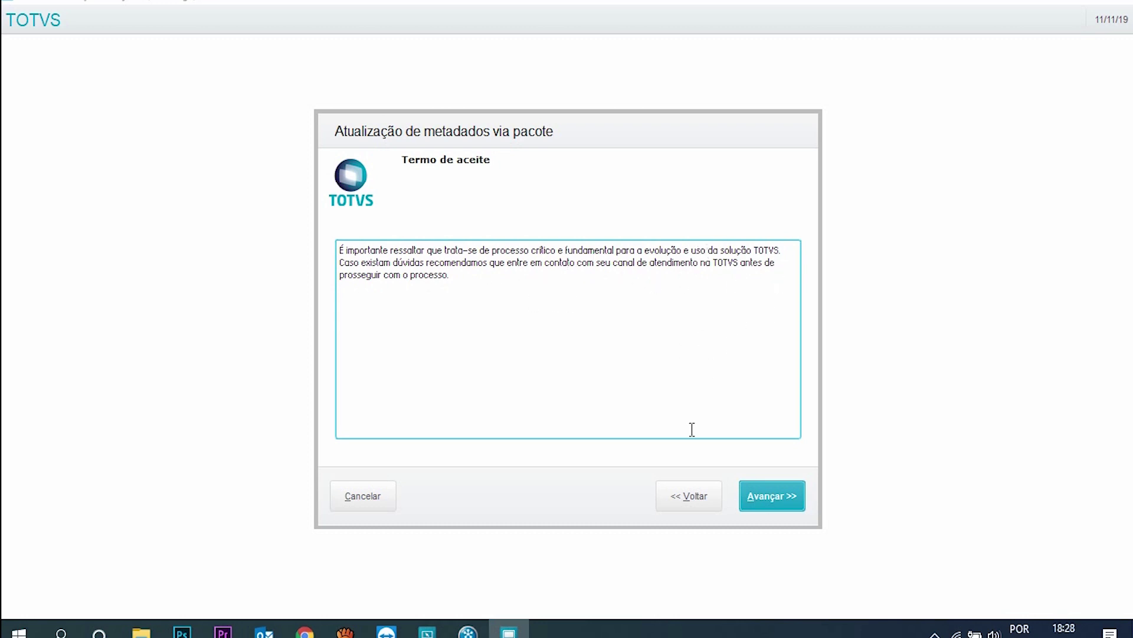
click(783, 493)
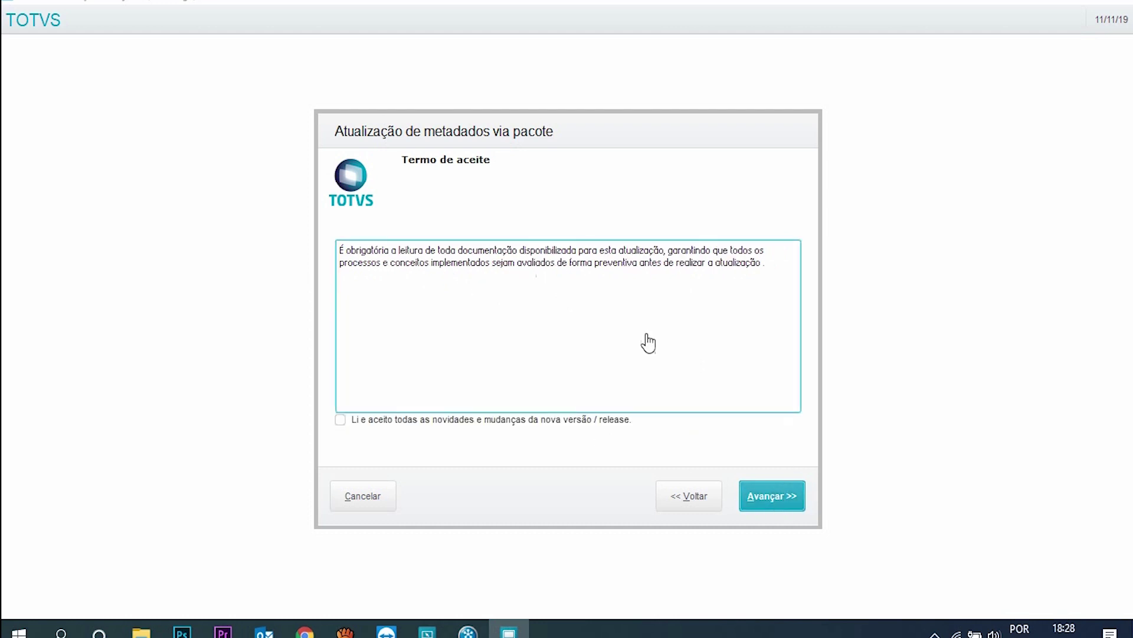
click(341, 420)
click(767, 498)
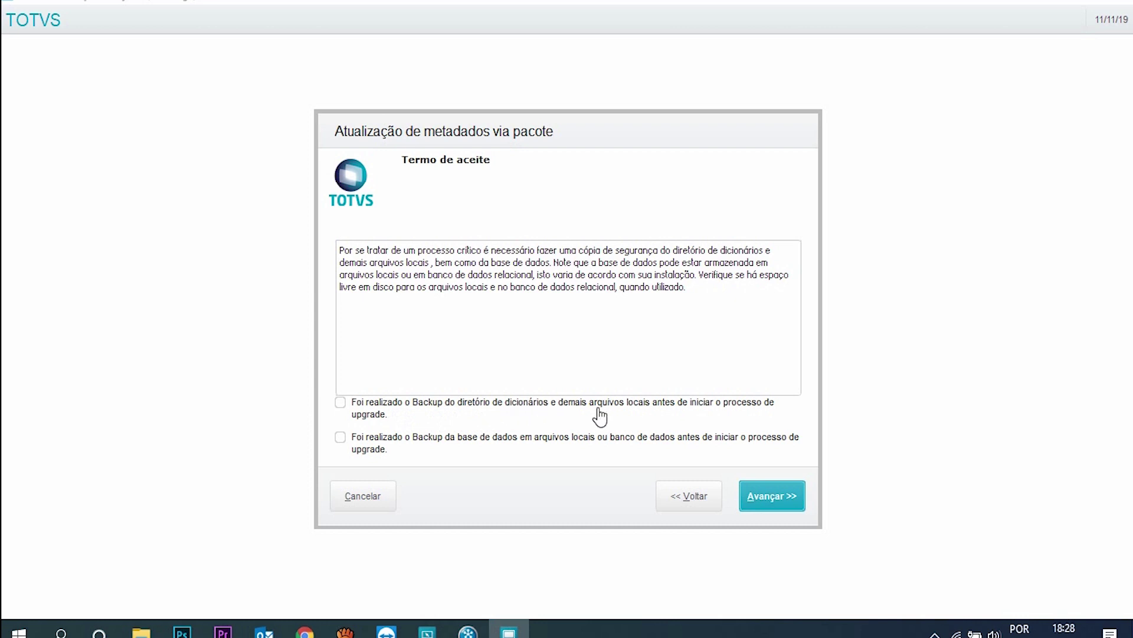
- Confirm the dictionary and database backups and the customization impact analysis, and continue to the updater's Login page
click(342, 404)
click(341, 437)
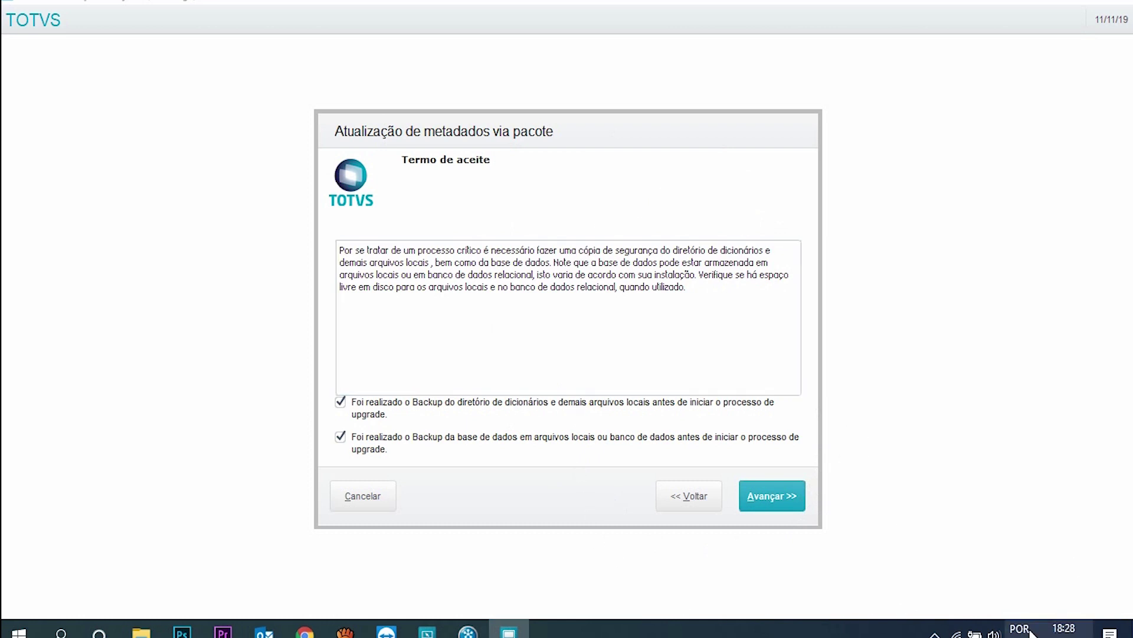
click(782, 501)
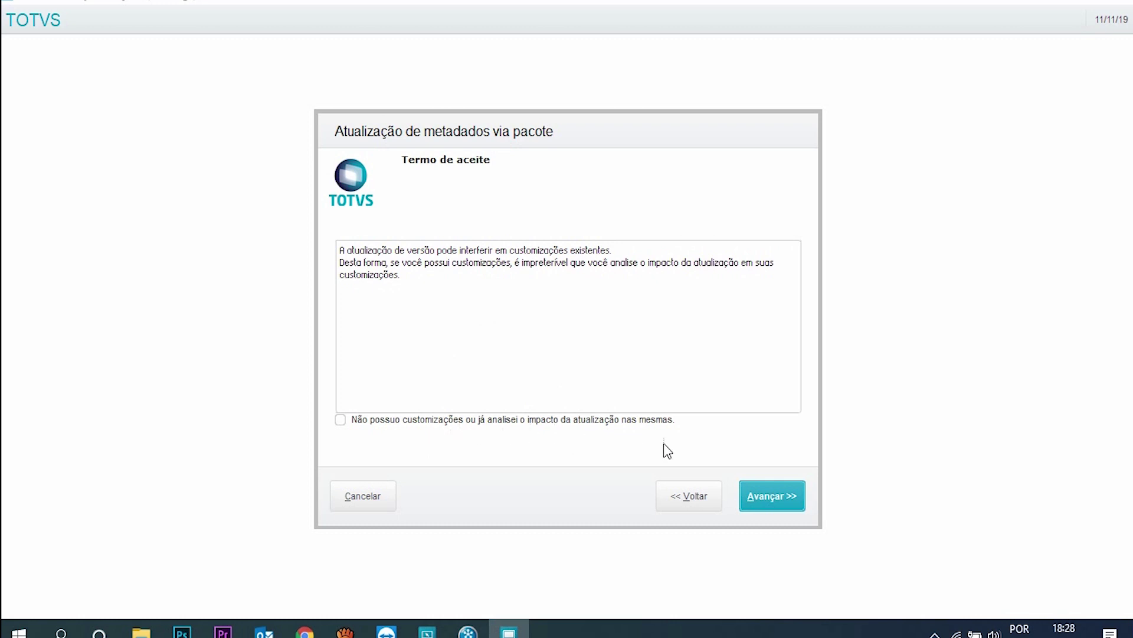
click(341, 420)
click(793, 503)
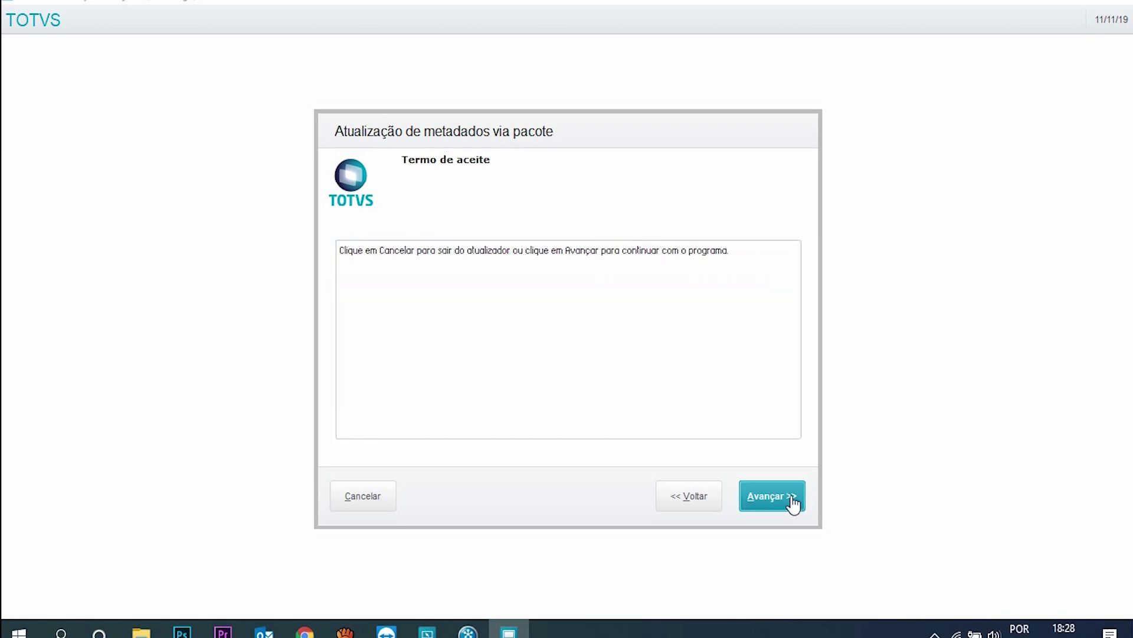
click(792, 503)
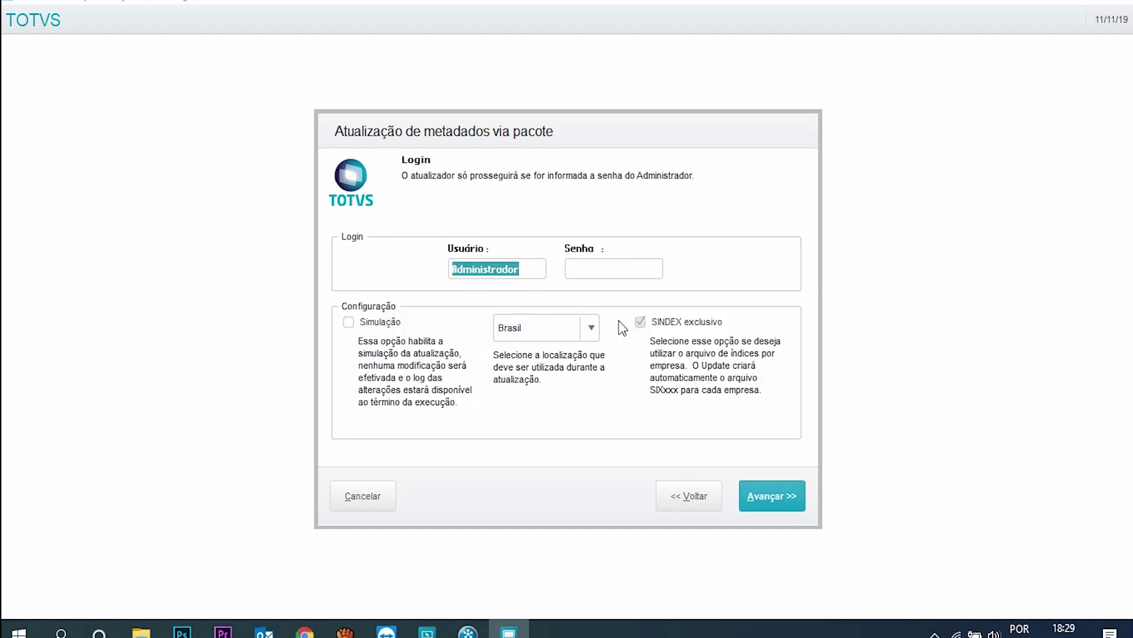
- Continue past the login and data directory pages with their existing settings, and enable Corrigir erros automaticamente for the update
click(789, 505)
click(787, 504)
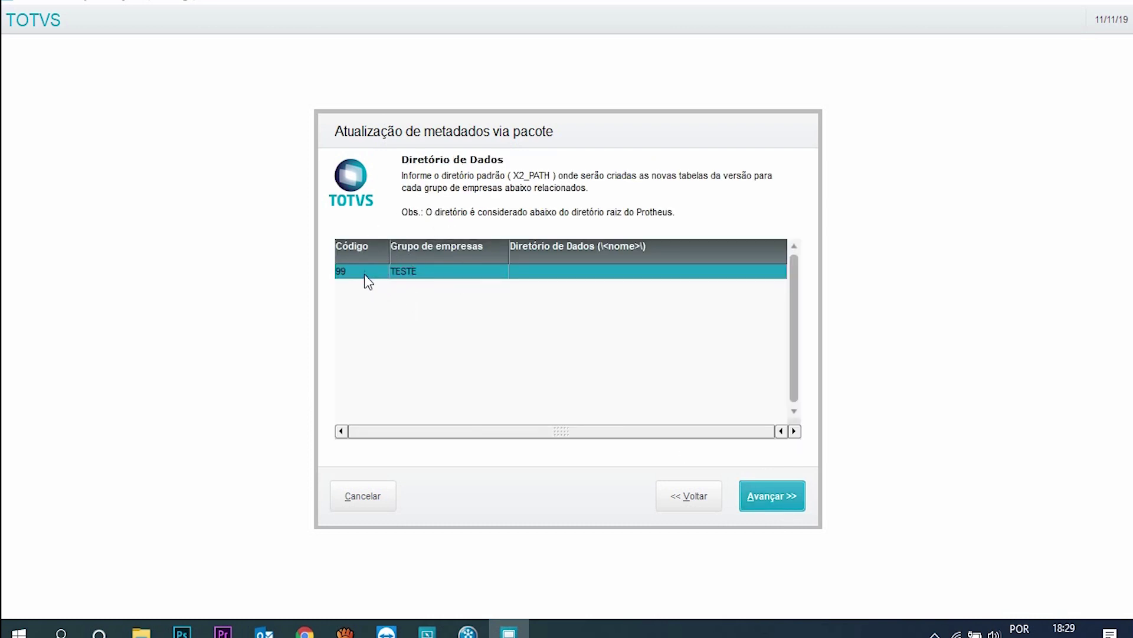
click(770, 498)
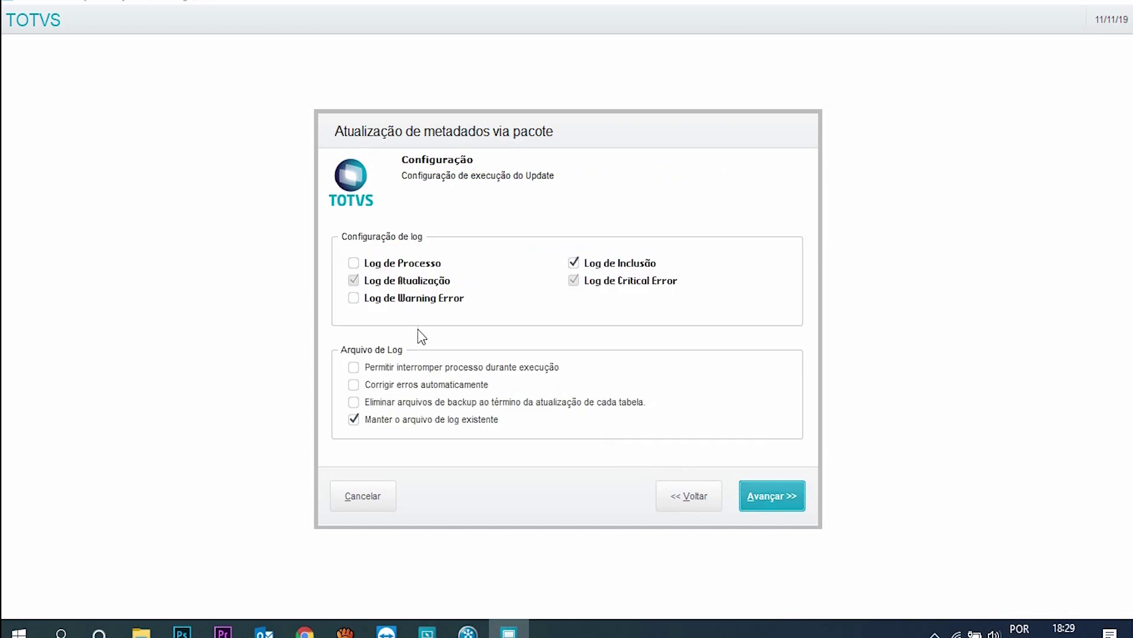
click(354, 385)
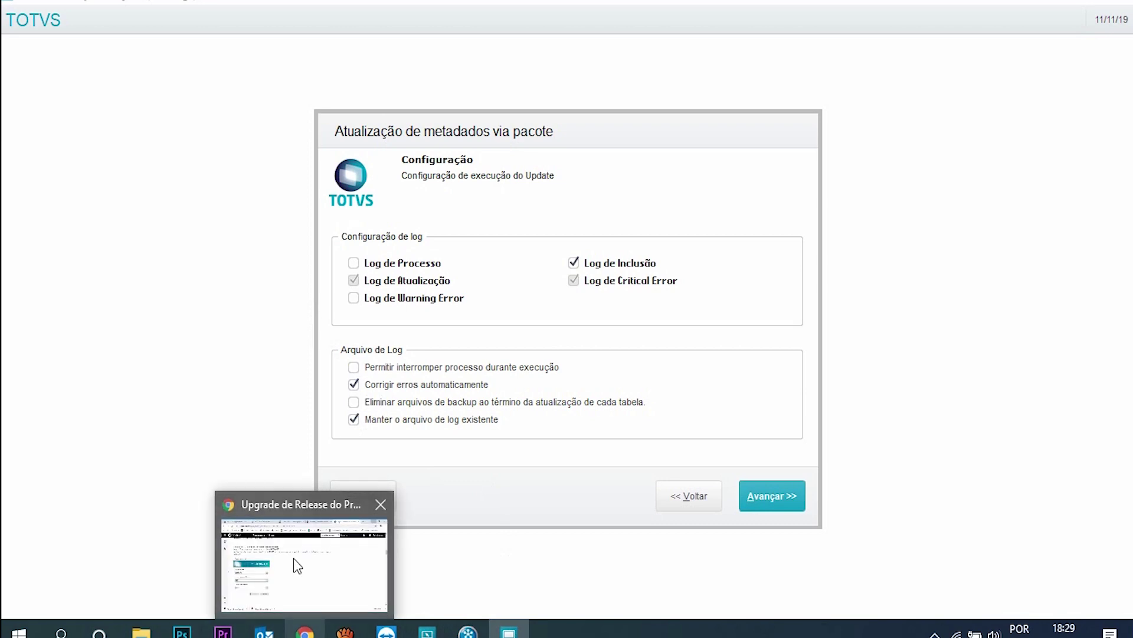
- Consult the TDN guide's recommended options for the Configuração screen, and disable Manter o arquivo de log existente in the updater
click(293, 558)
scroll(442, 364, down, 9)
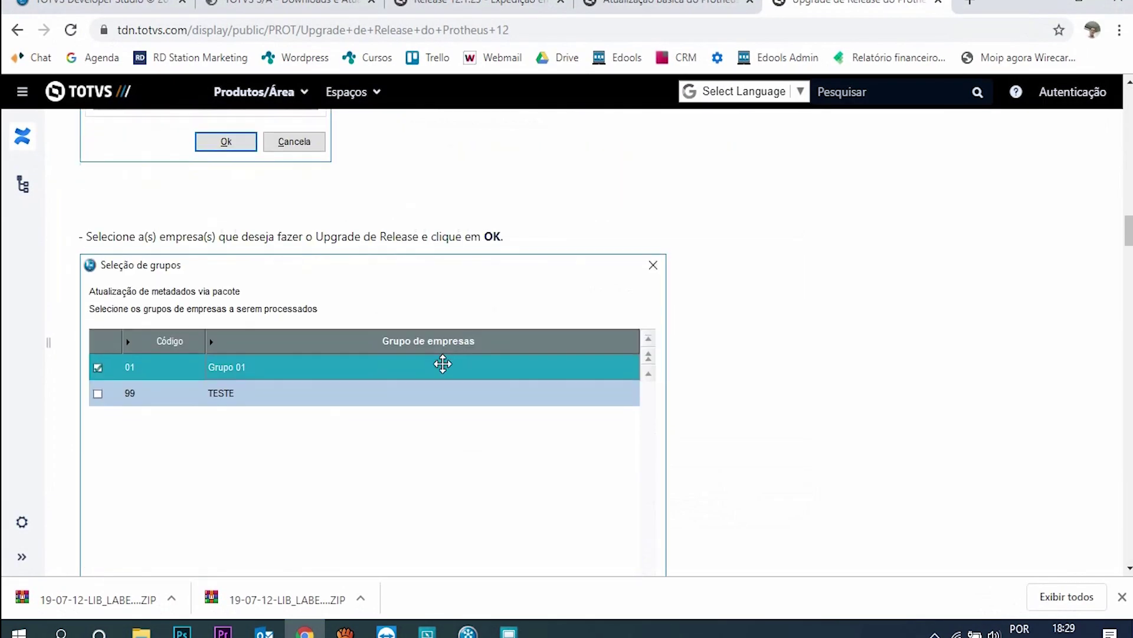
scroll(443, 364, down, 13)
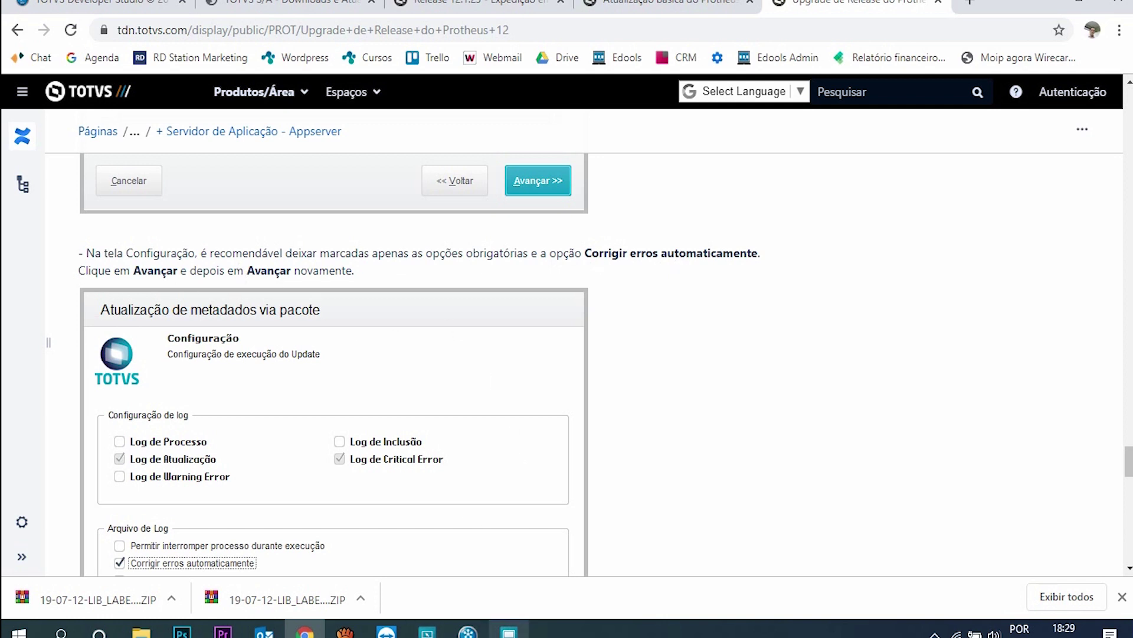
click(509, 631)
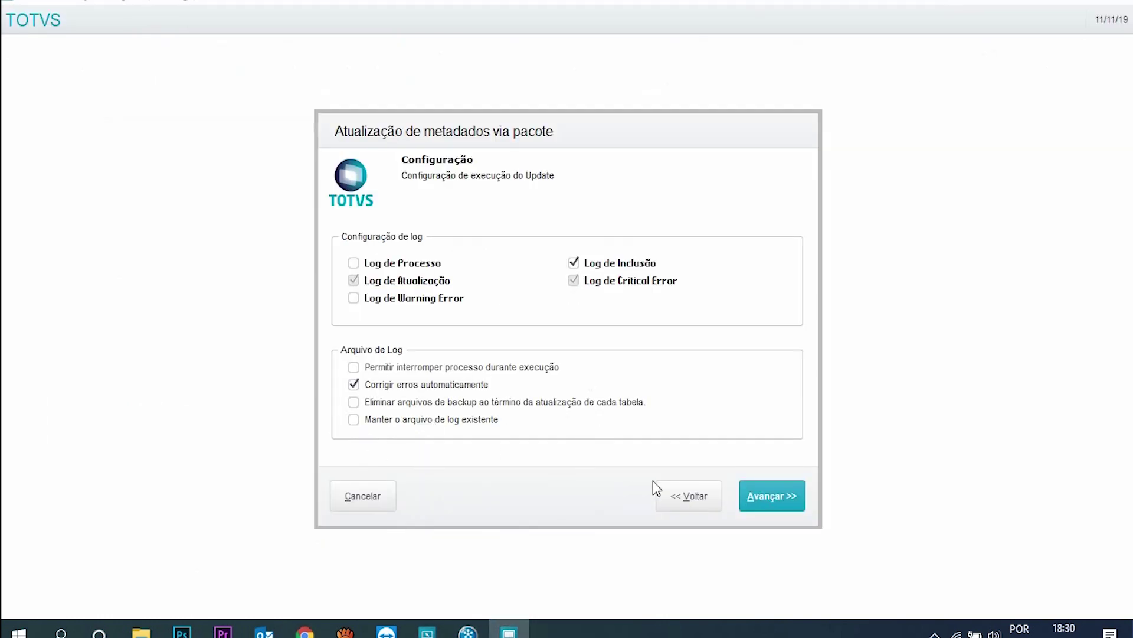
- Accept the updater's configuration, review the involved companies and task list, and start the metadata update
click(767, 508)
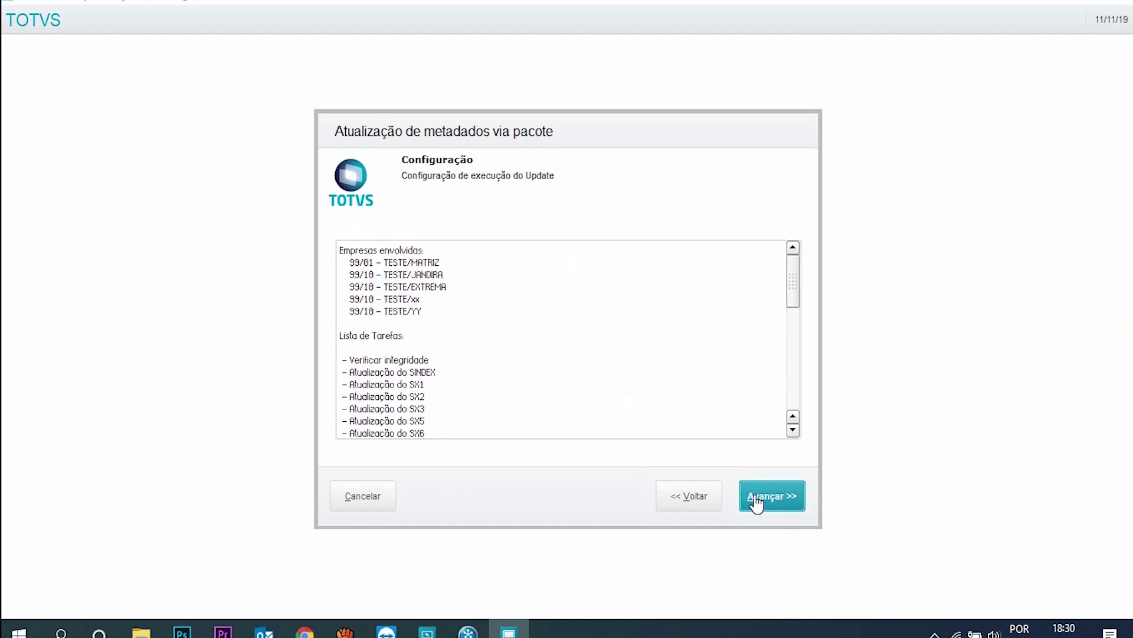
drag(787, 275, 781, 369)
scroll(781, 369, up, 10)
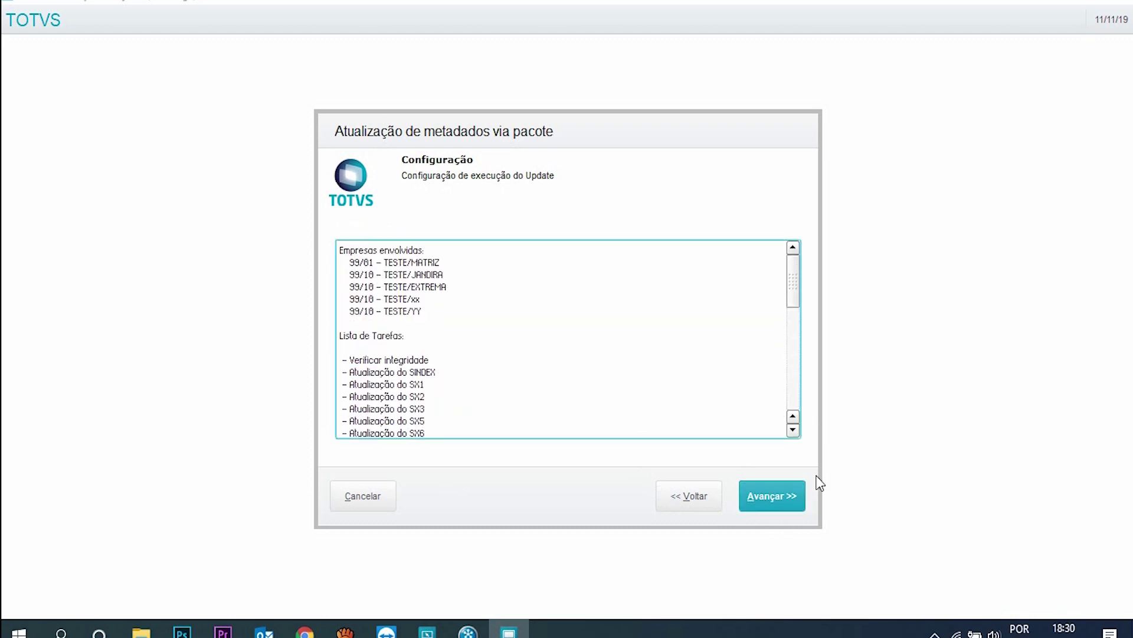
click(785, 502)
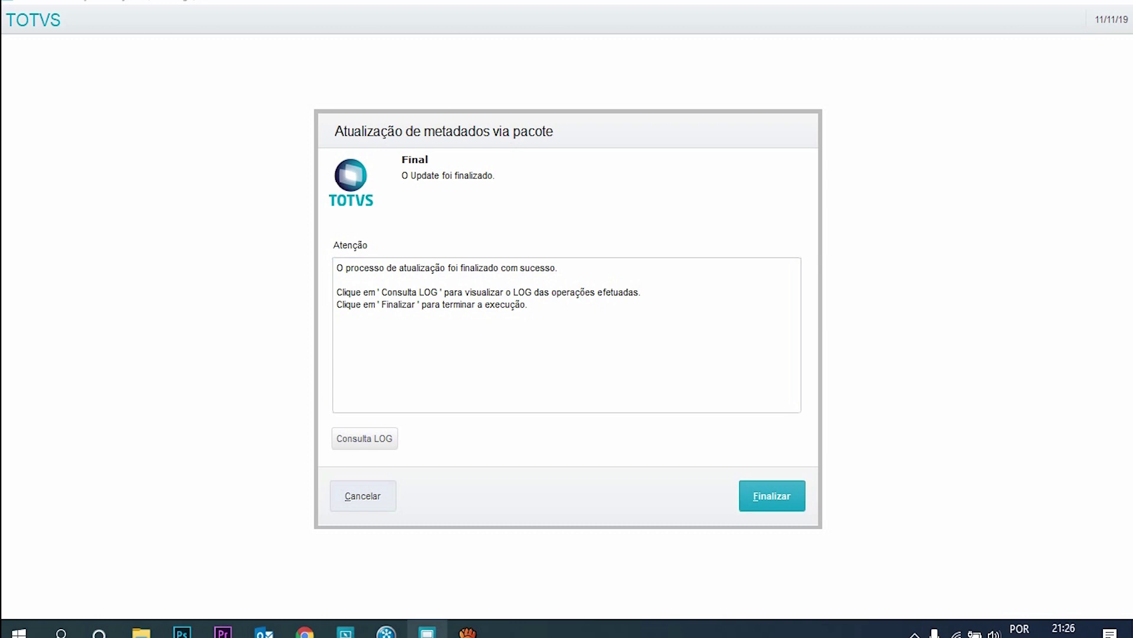
- Finish the metadata updater and close its final termination dialog
mouse_move(387, 630)
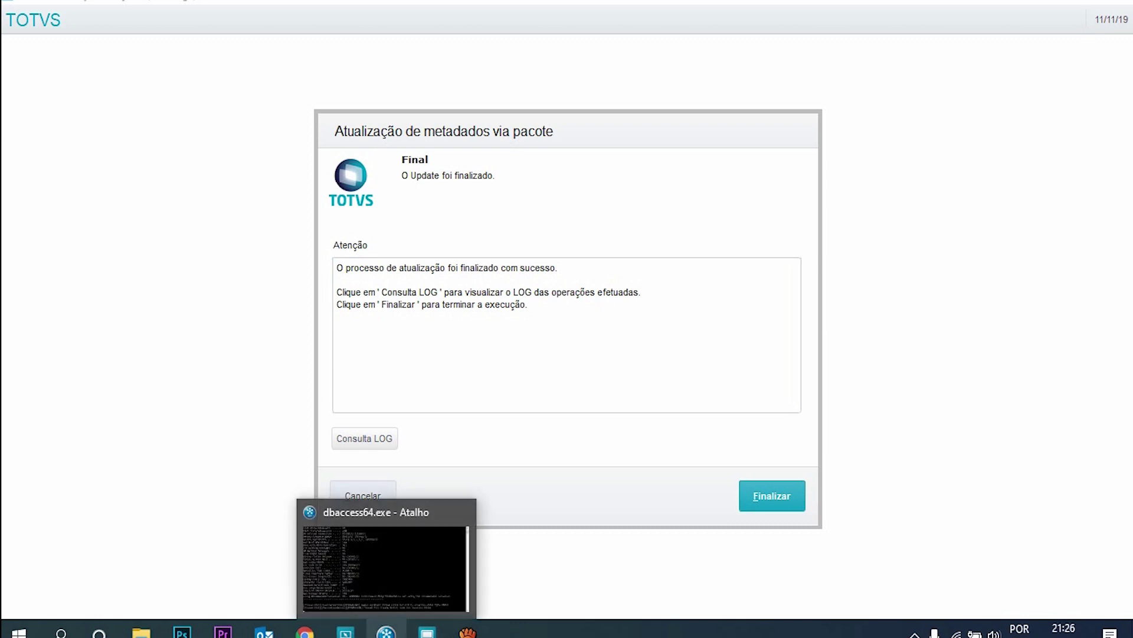
mouse_move(345, 631)
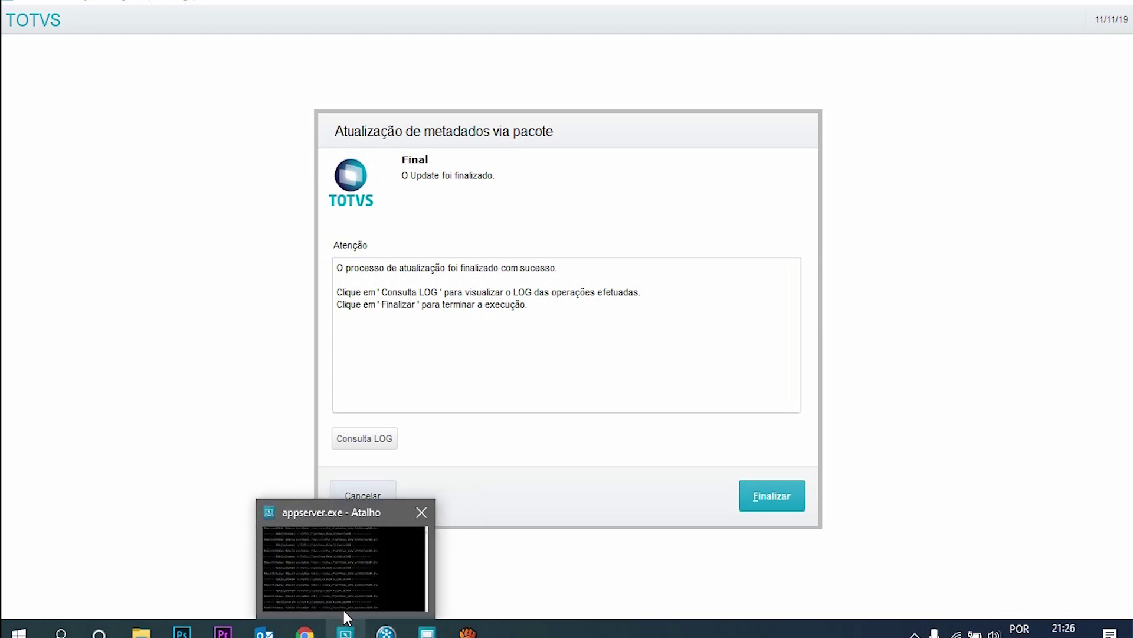
mouse_move(336, 573)
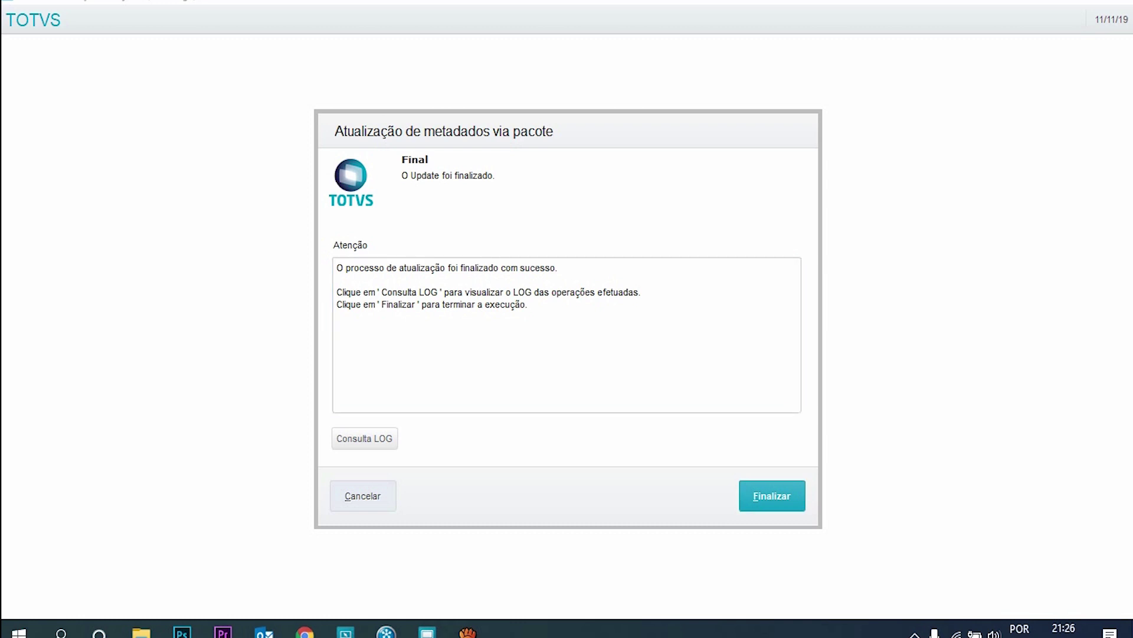
key(Return)
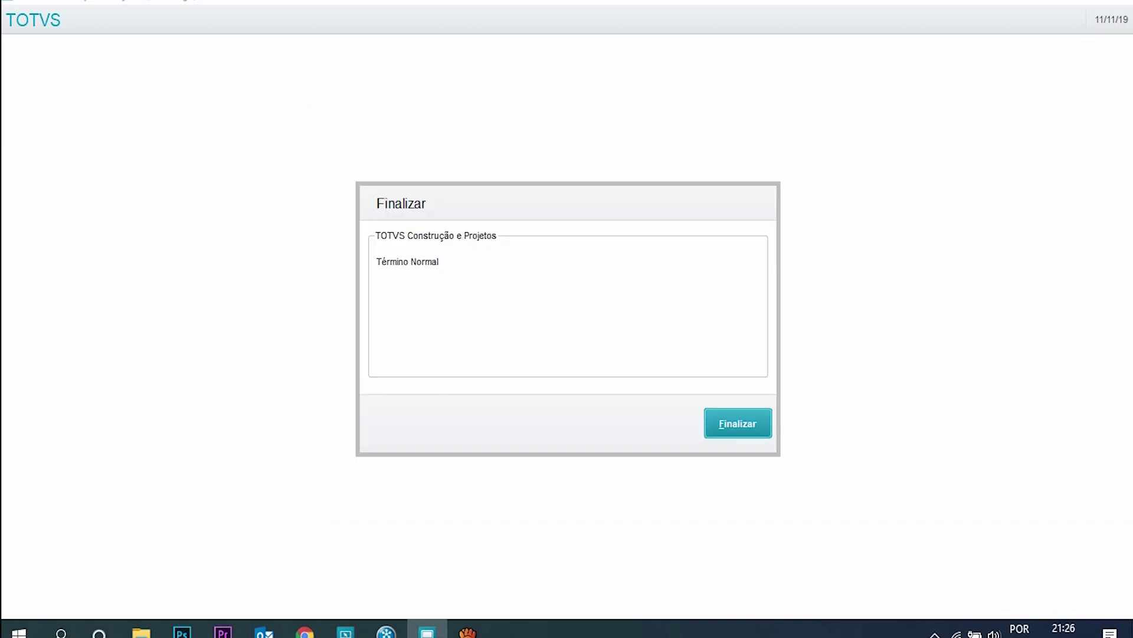
key(Return)
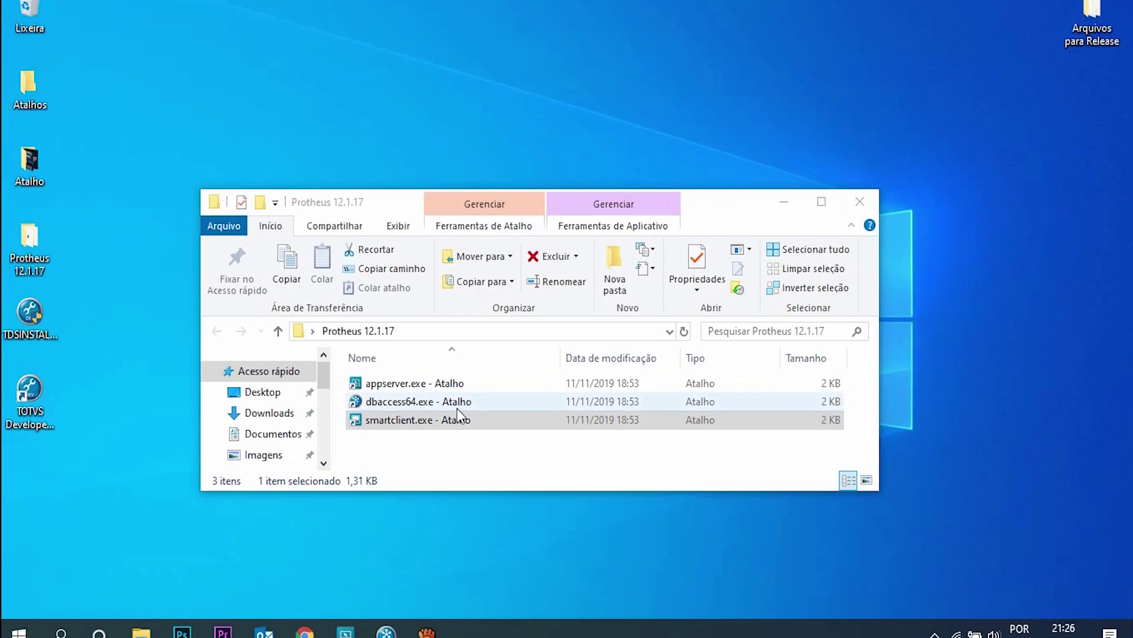
- Close the Protheus 12.1.17 shortcuts folder and open TOTVS Developer Studio 11.3
click(456, 408)
click(458, 384)
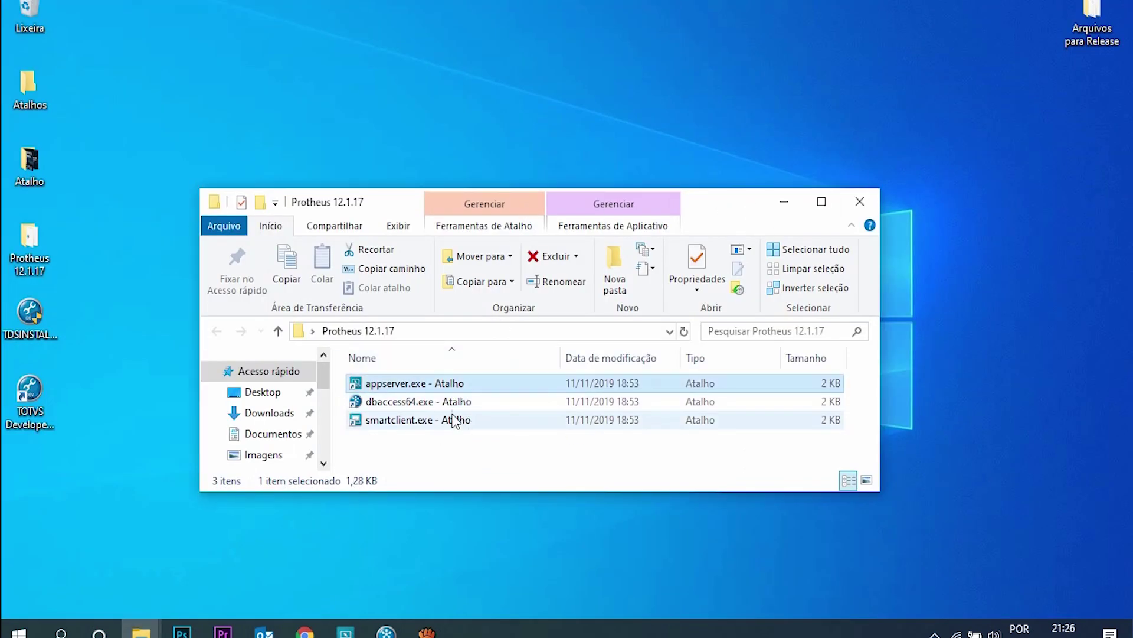
right_click(426, 385)
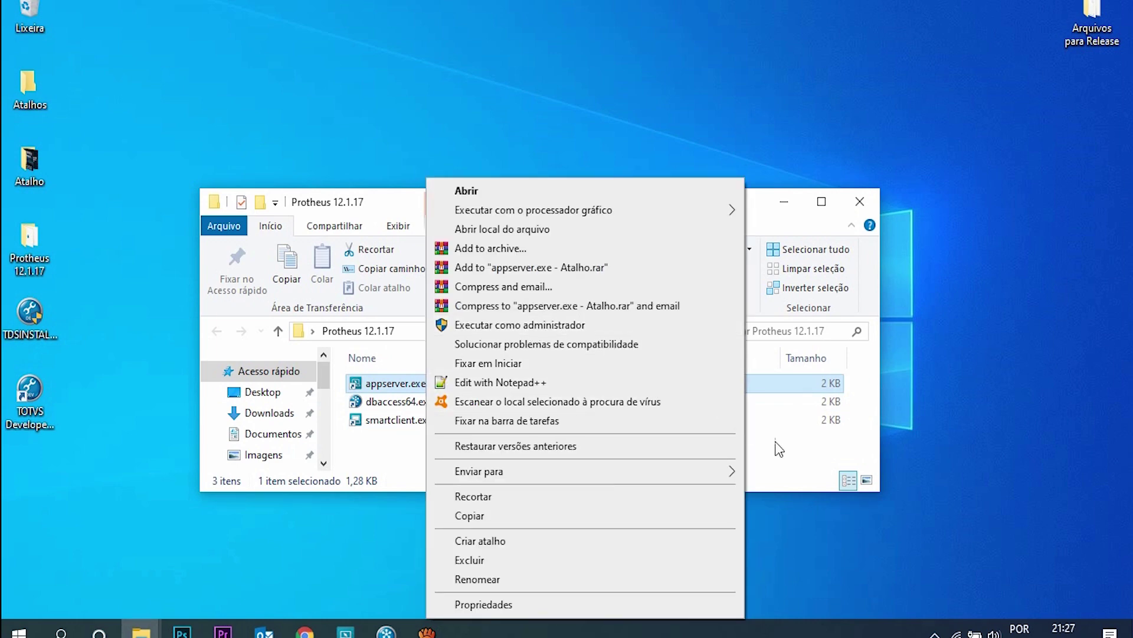
click(782, 420)
click(859, 204)
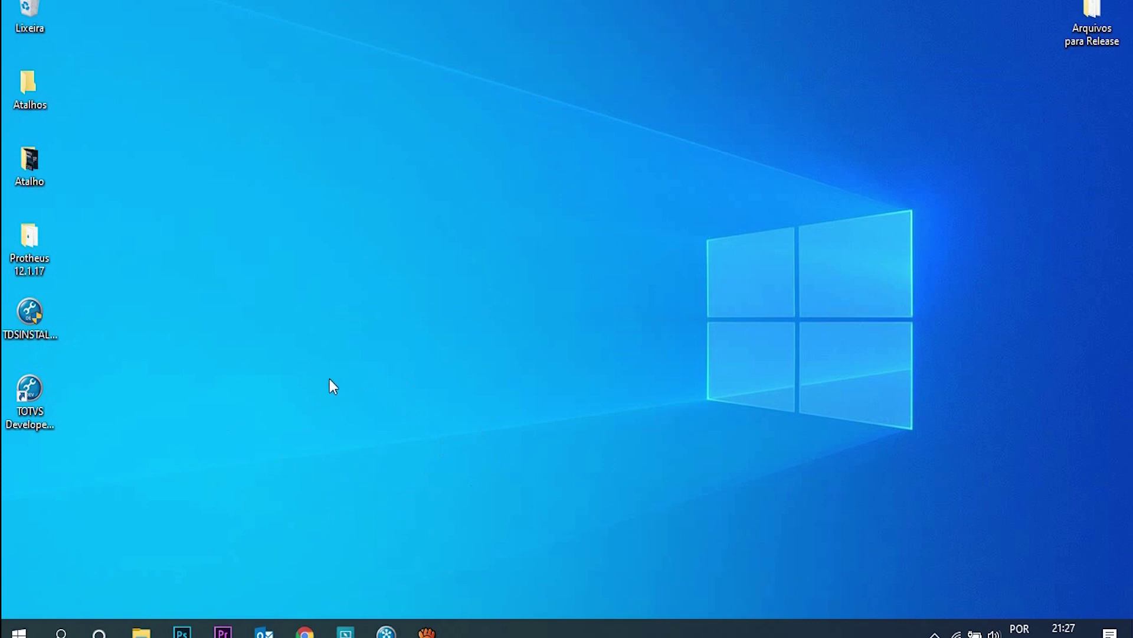
click(38, 404)
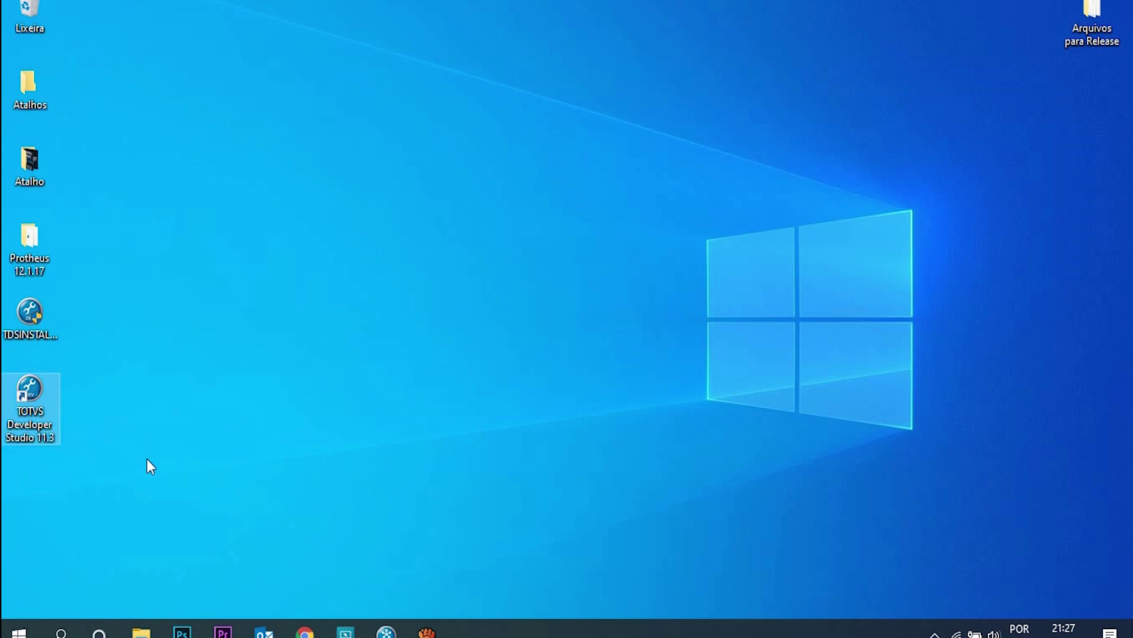
double_click(42, 413)
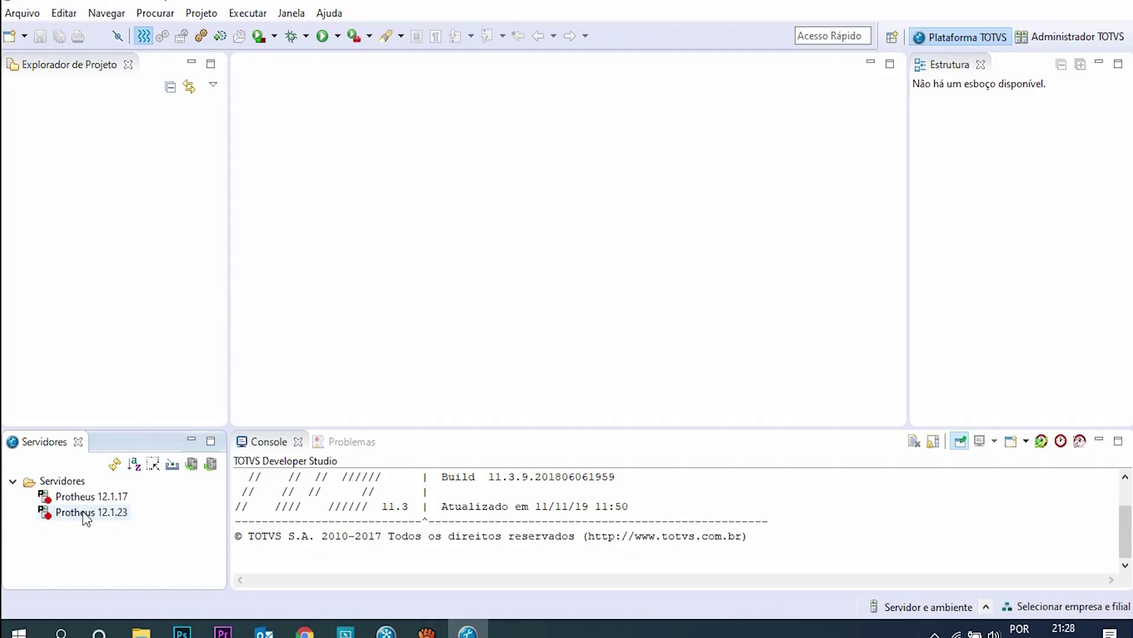
- Connect to the Protheus 12.1.23 server as Admin in the Environment environment
click(87, 513)
double_click(88, 513)
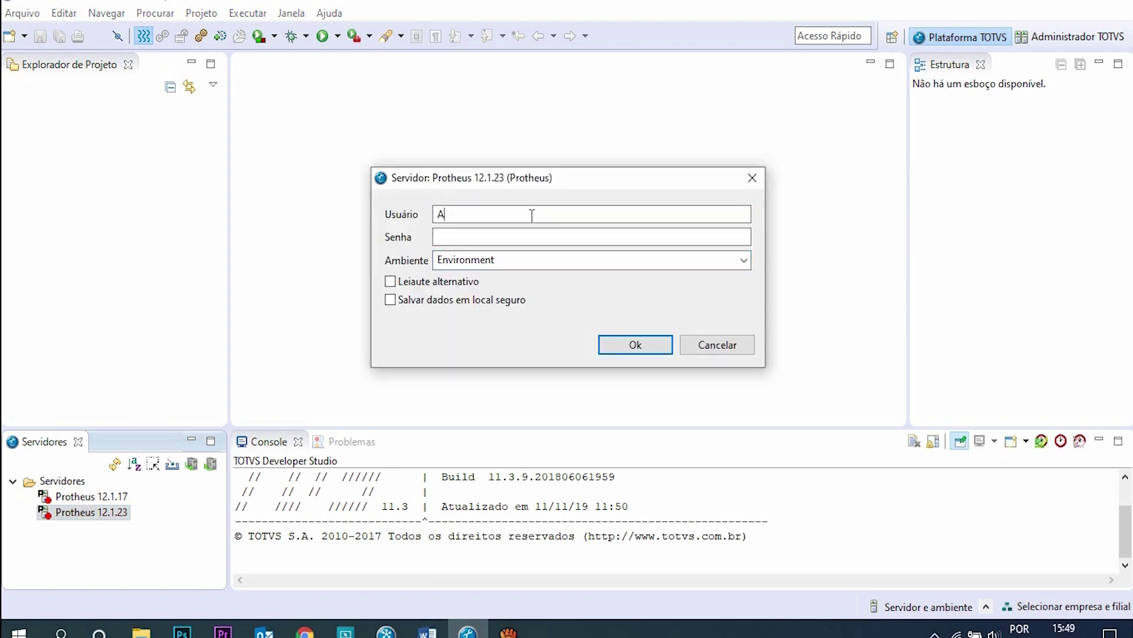
text(dmin)
click(645, 348)
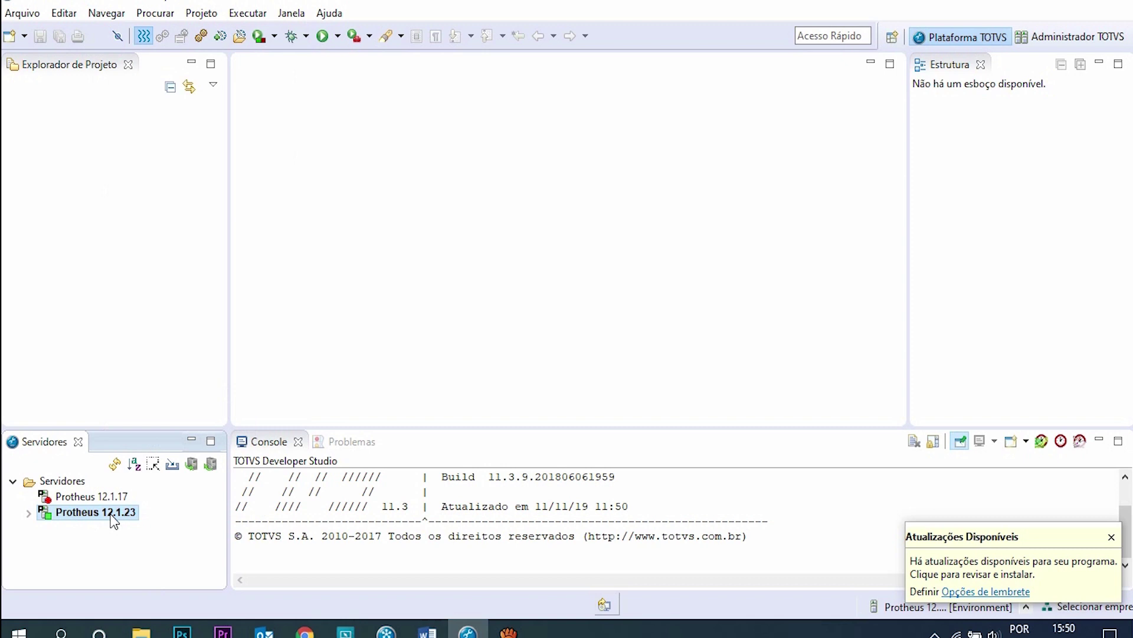
- Apply the local update package tttp120.ptm from TOTVS_17\updates\ptm to the Protheus 12.1.23 server
right_click(114, 520)
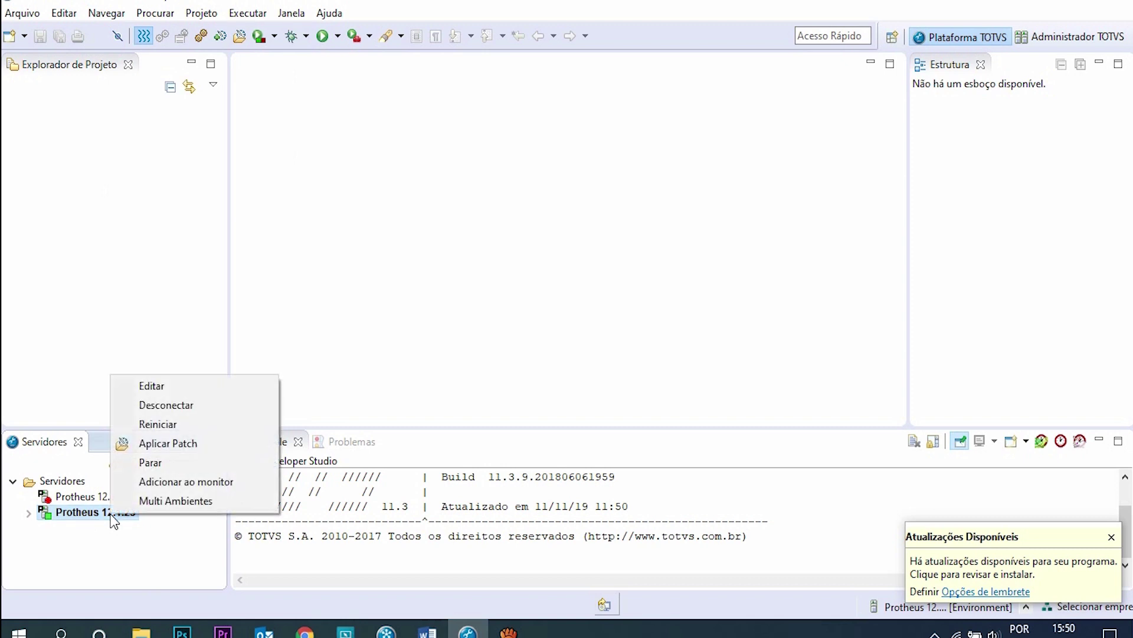
click(175, 444)
click(768, 250)
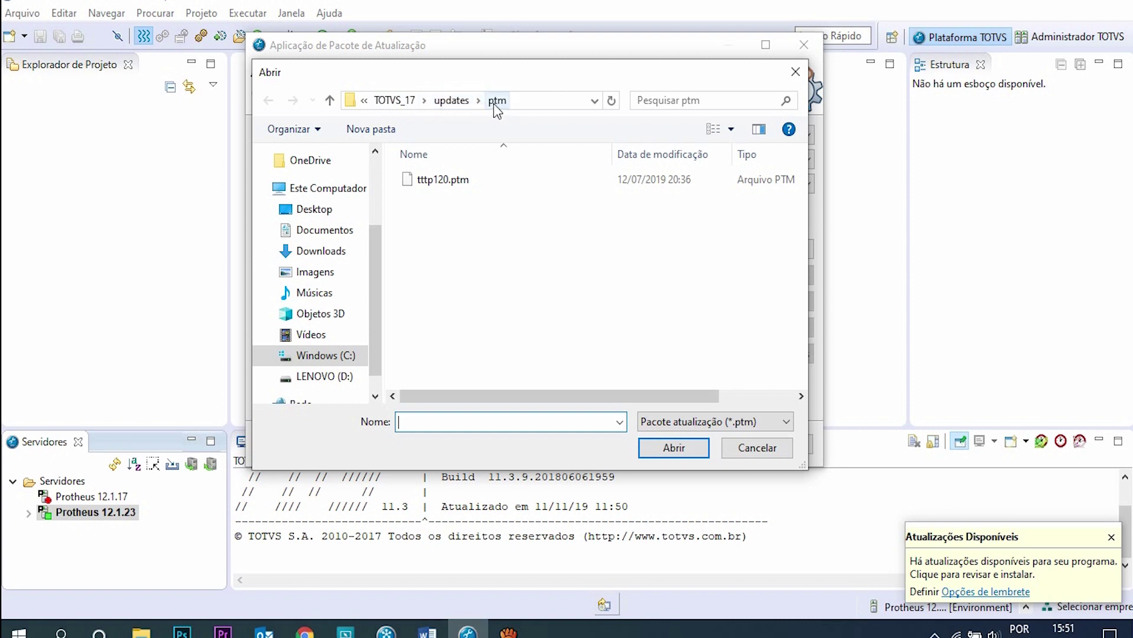
click(458, 177)
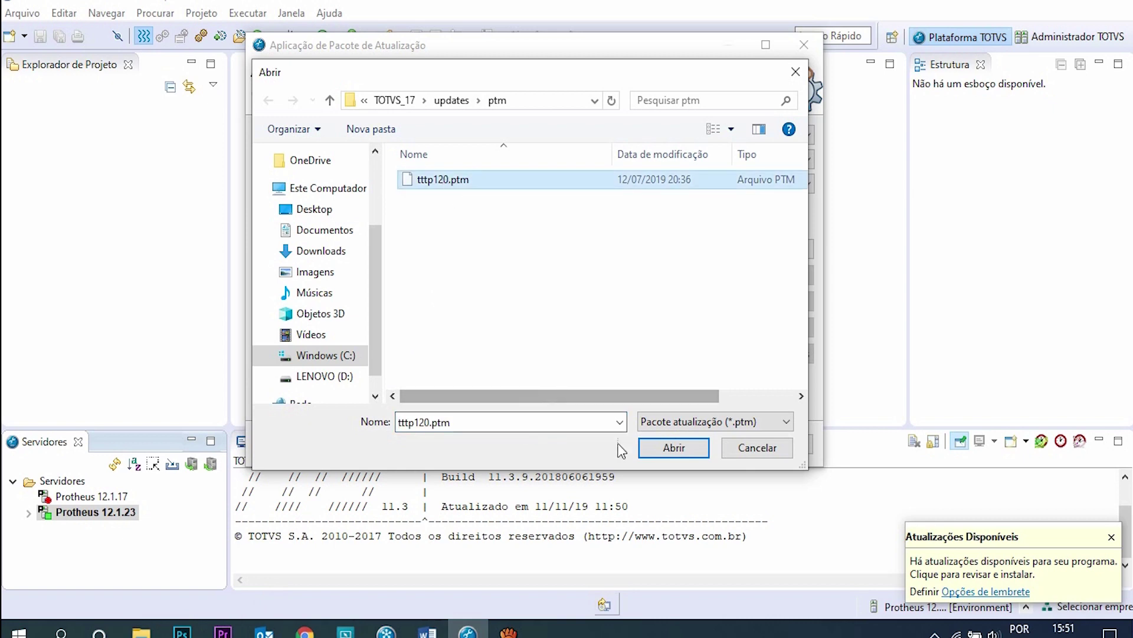
click(664, 447)
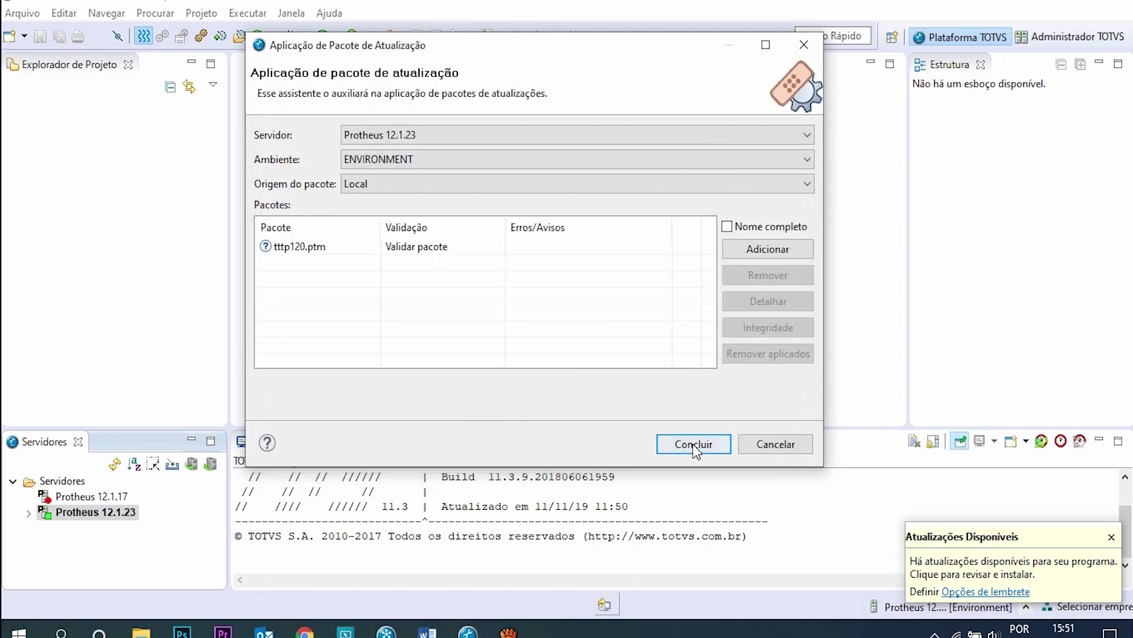
click(692, 444)
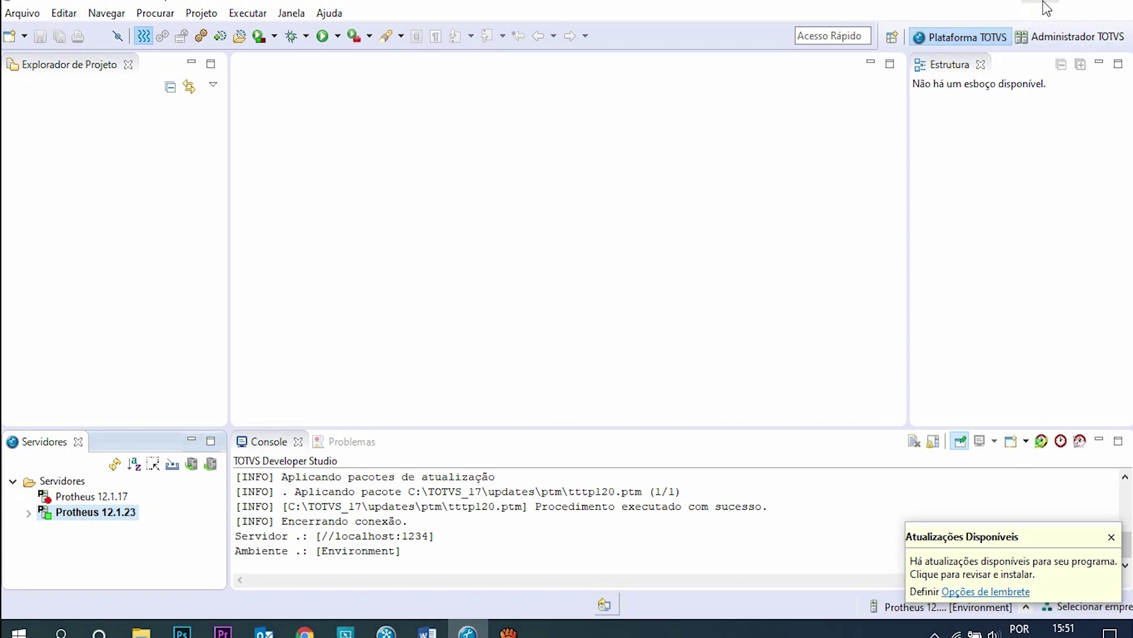
- Leave Developer Studio and locate the 19-07-12-LIB_LABEL_05072019_P12_LOBO-TTTP120 folder in Arquivos para Release
click(1044, 3)
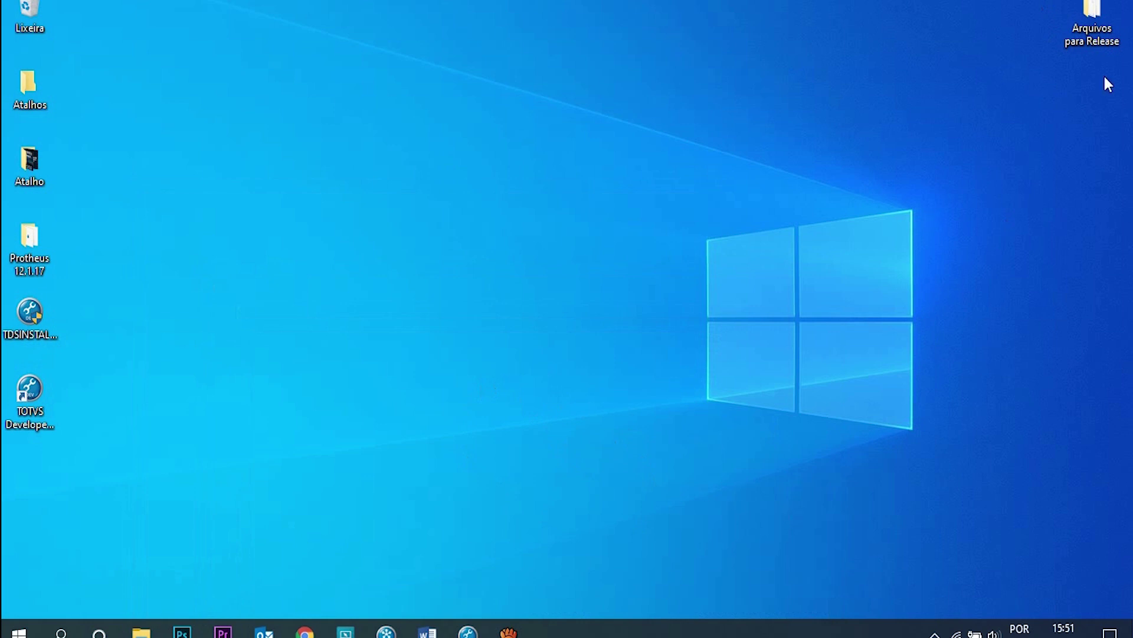
click(1092, 23)
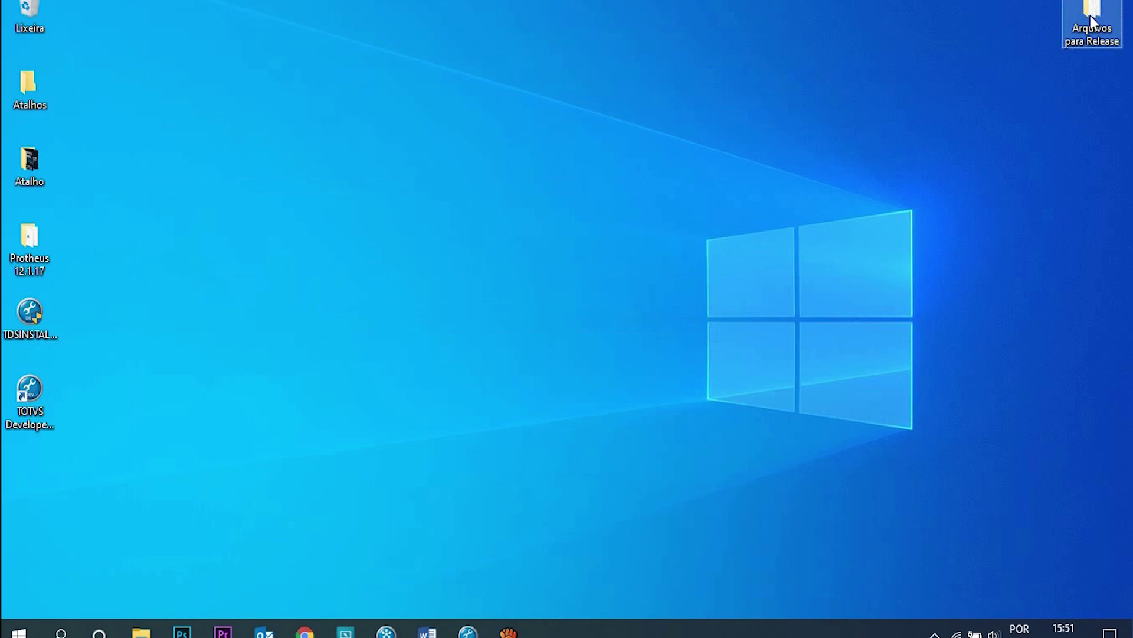
double_click(1092, 22)
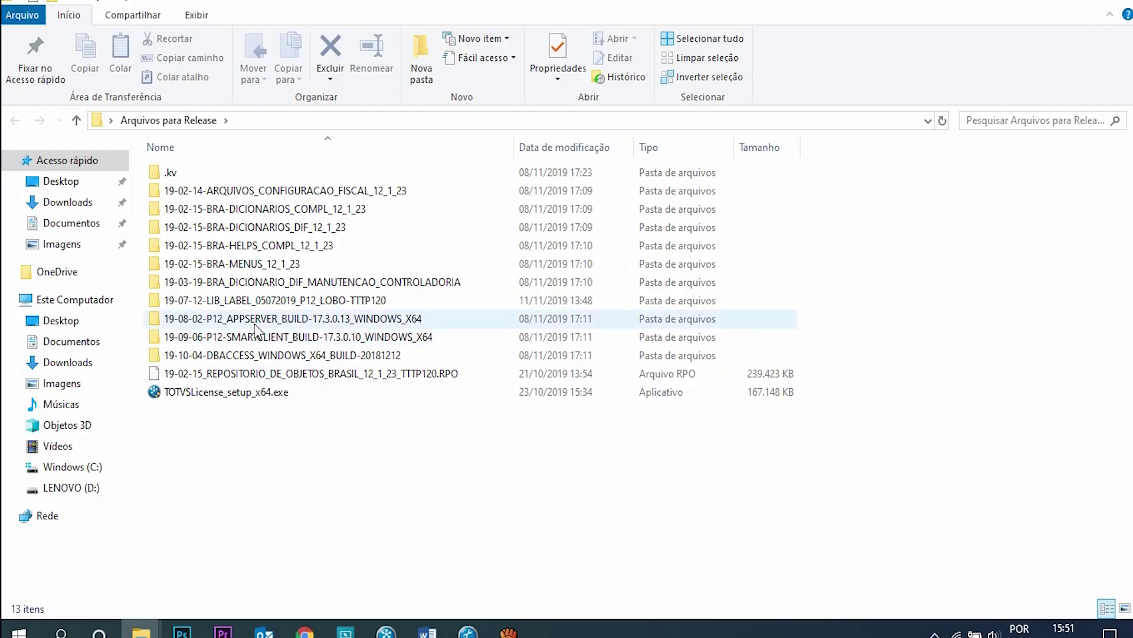
click(262, 303)
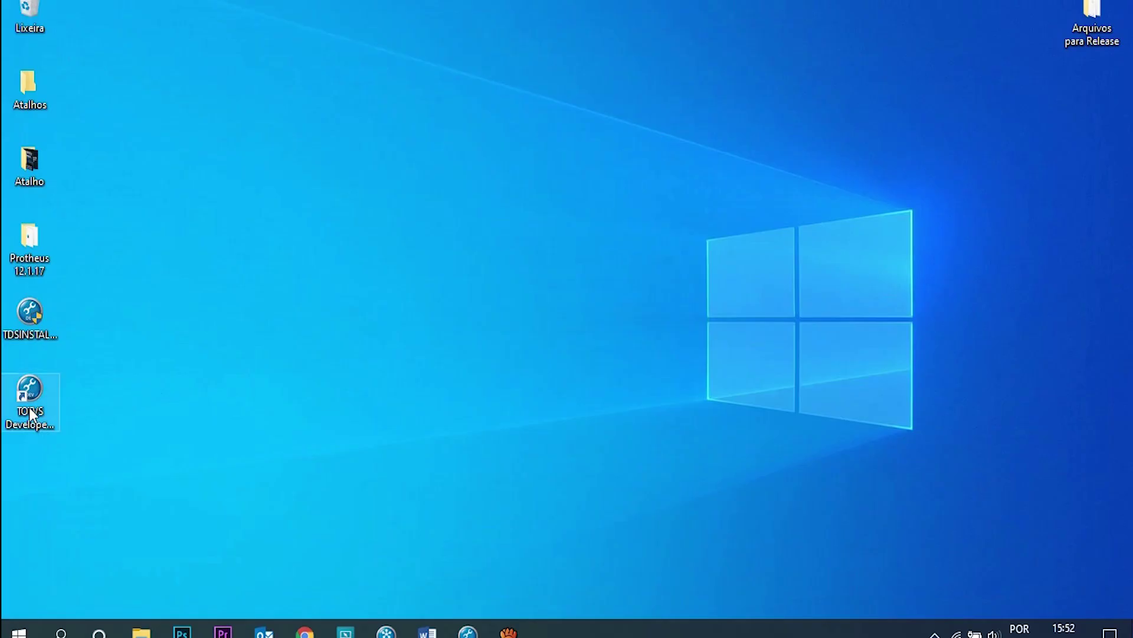
- Enter Protheus SmartClient with group 99, branch 01 and environment 05 Faturamento, and check the release details in Sobre
double_click(38, 267)
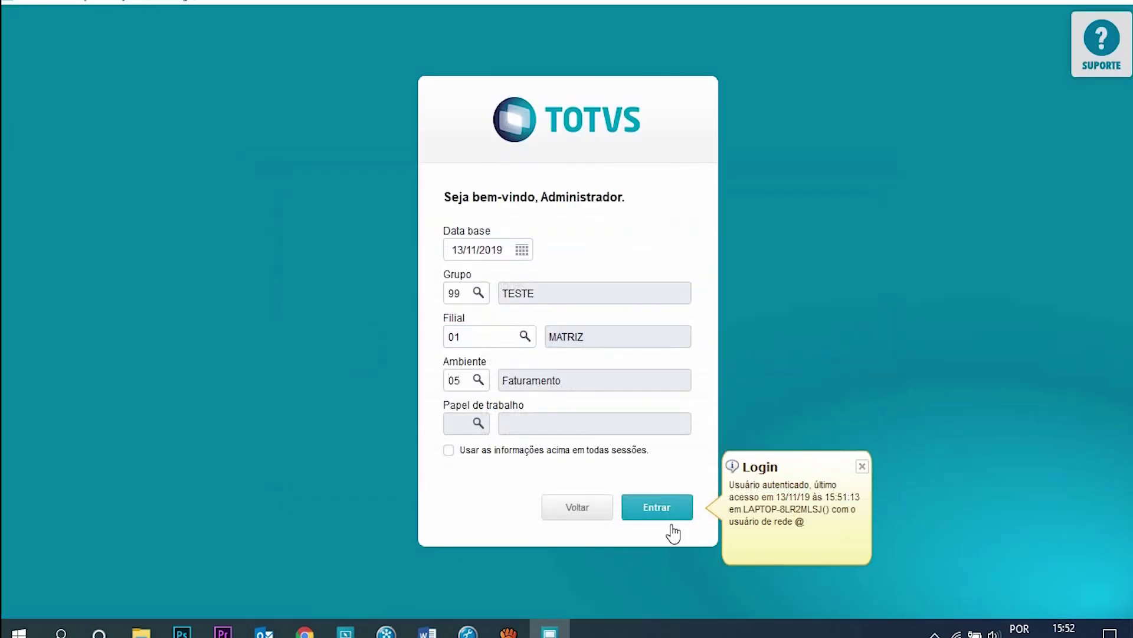
click(663, 515)
click(43, 459)
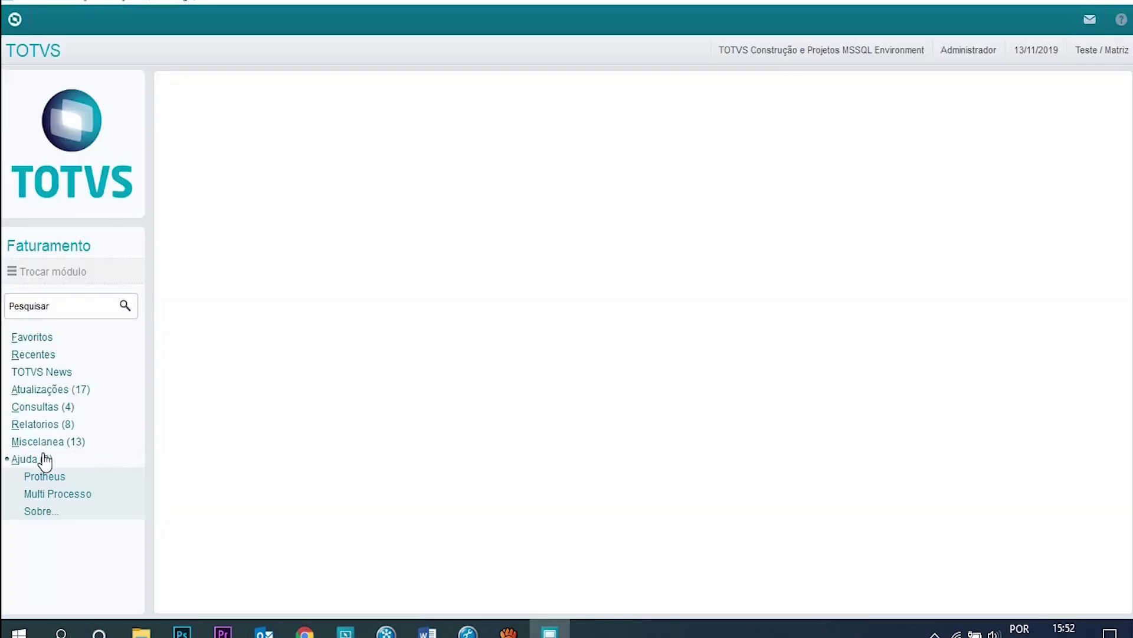
click(39, 511)
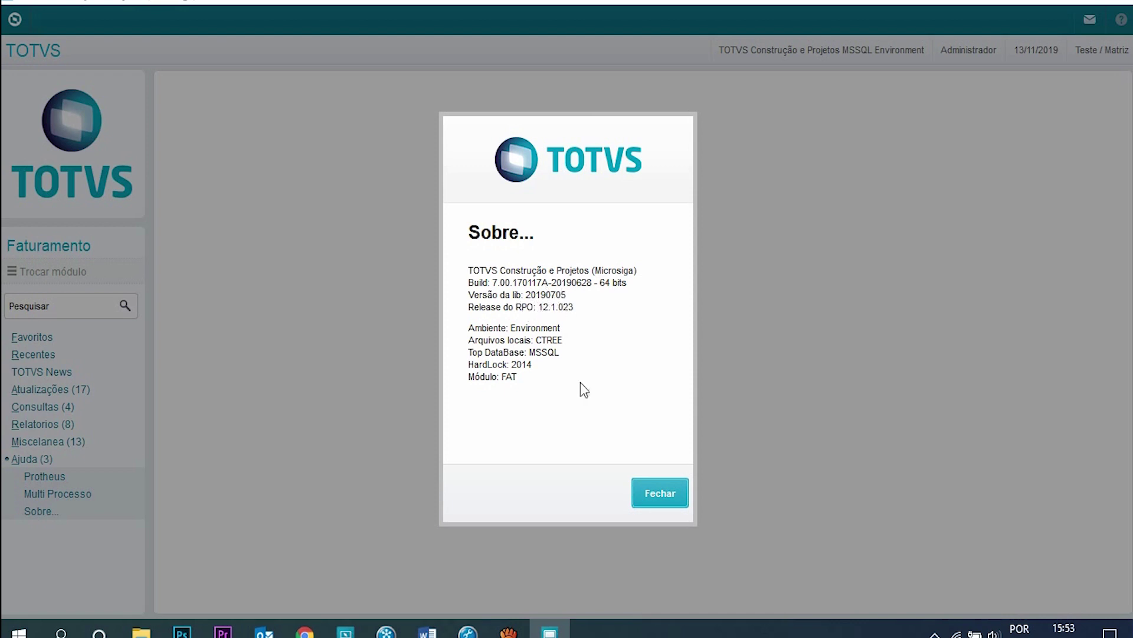
click(646, 492)
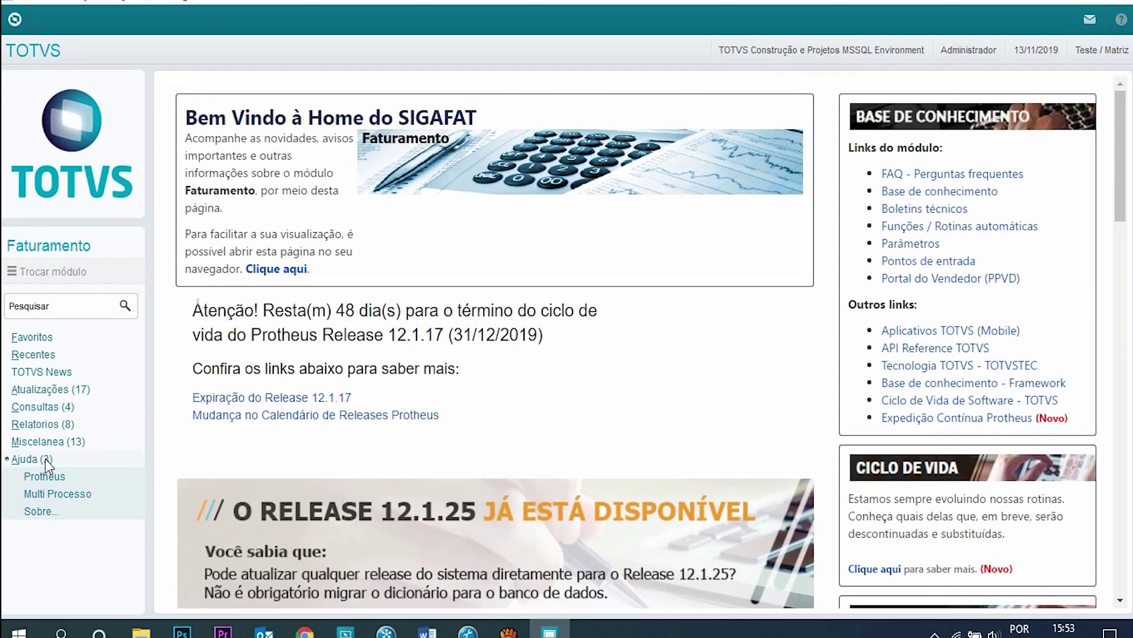
- Open the Produtos registration routine from Atualizações, keeping the proposed date, group and branch, and select the CELULAR product
click(41, 459)
click(51, 391)
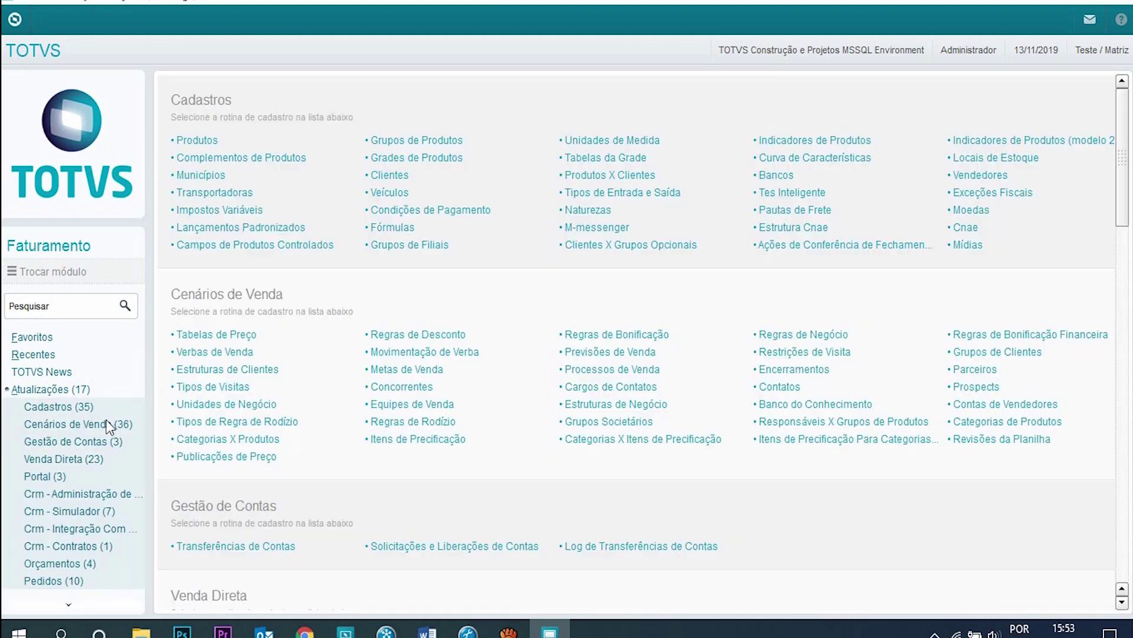
click(204, 141)
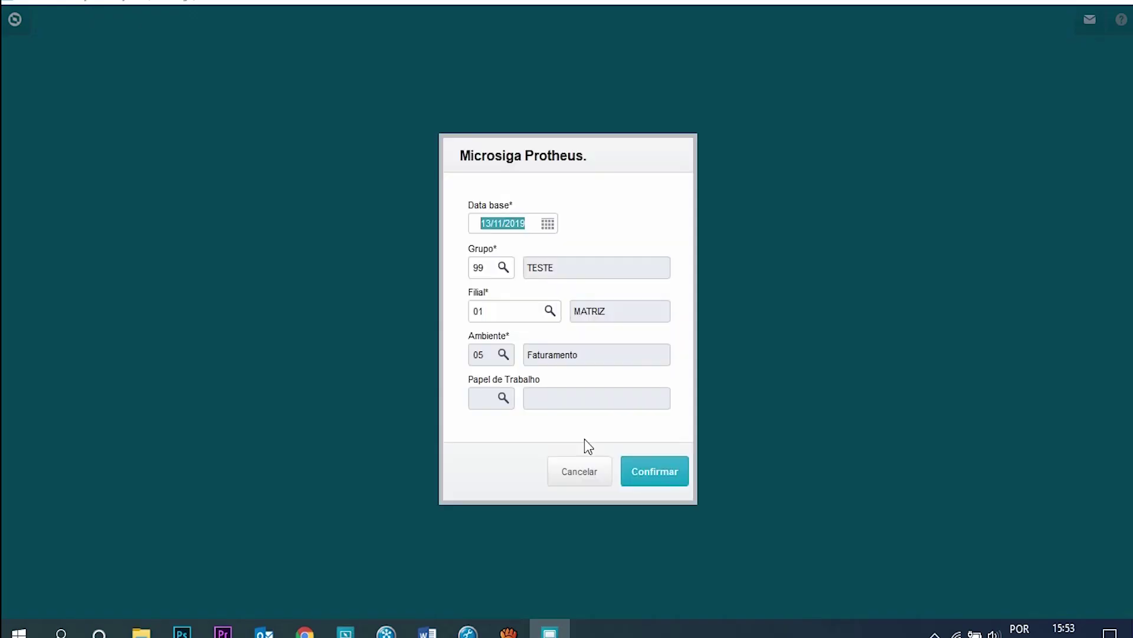
click(635, 471)
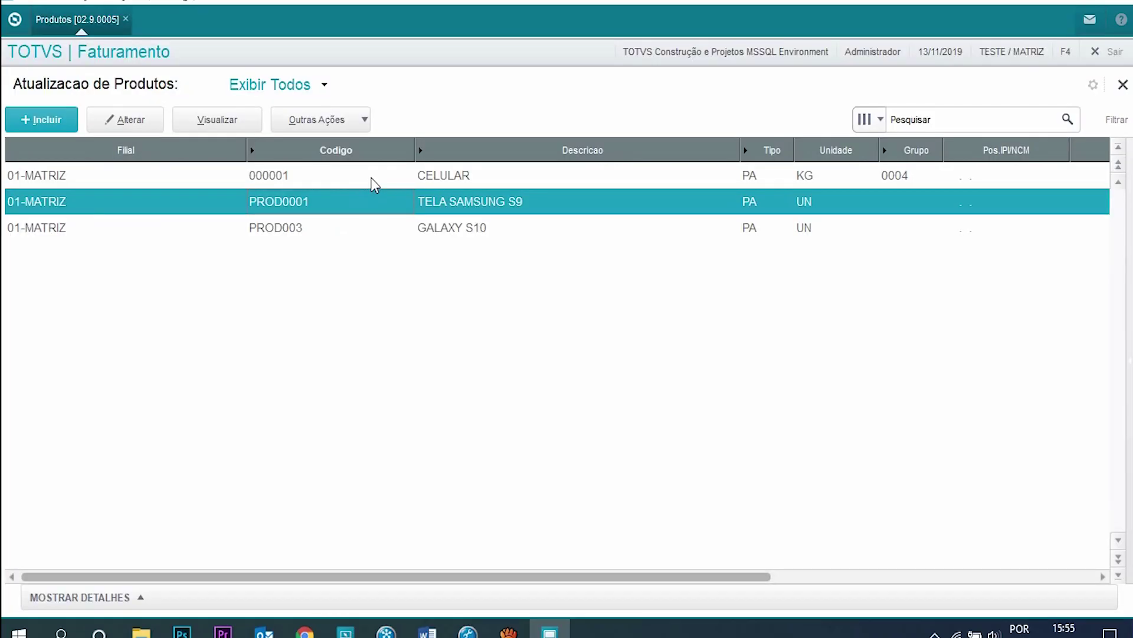
click(371, 178)
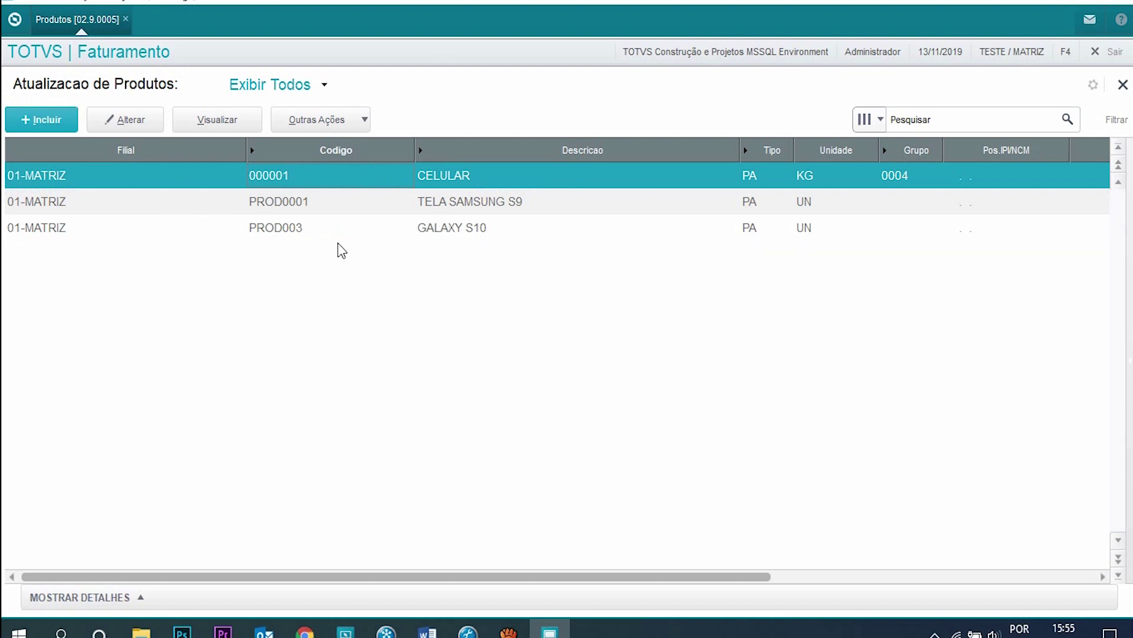
click(438, 210)
click(316, 226)
click(317, 201)
click(323, 177)
click(328, 200)
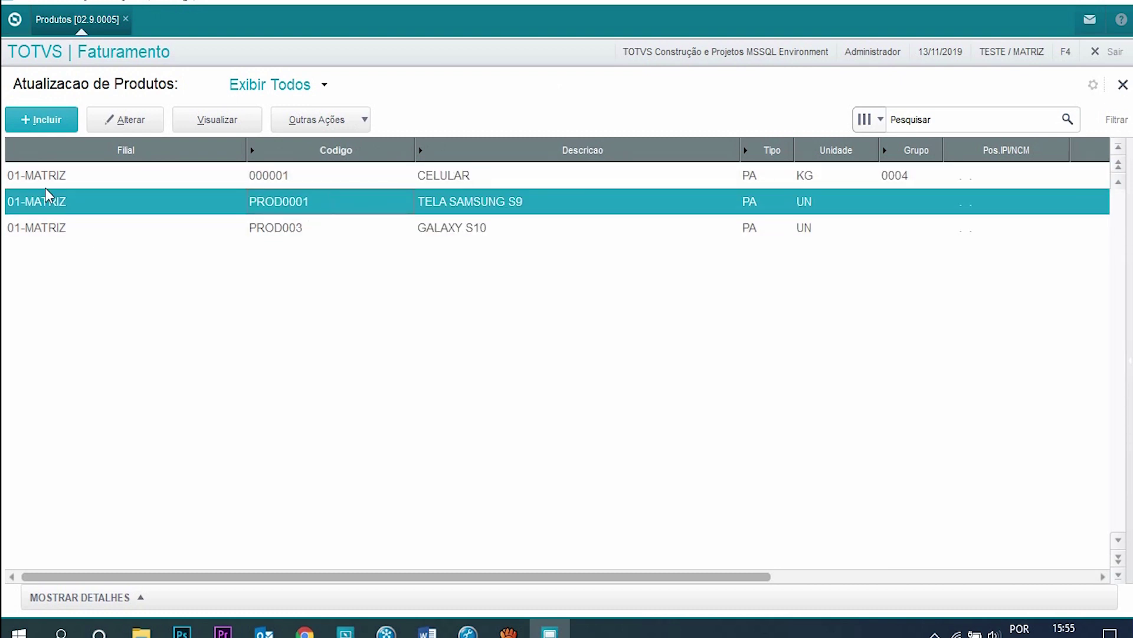
- Start a new product record with code PROD004 and description GALXY NOTE 10
click(65, 124)
double_click(287, 261)
text(PROD)
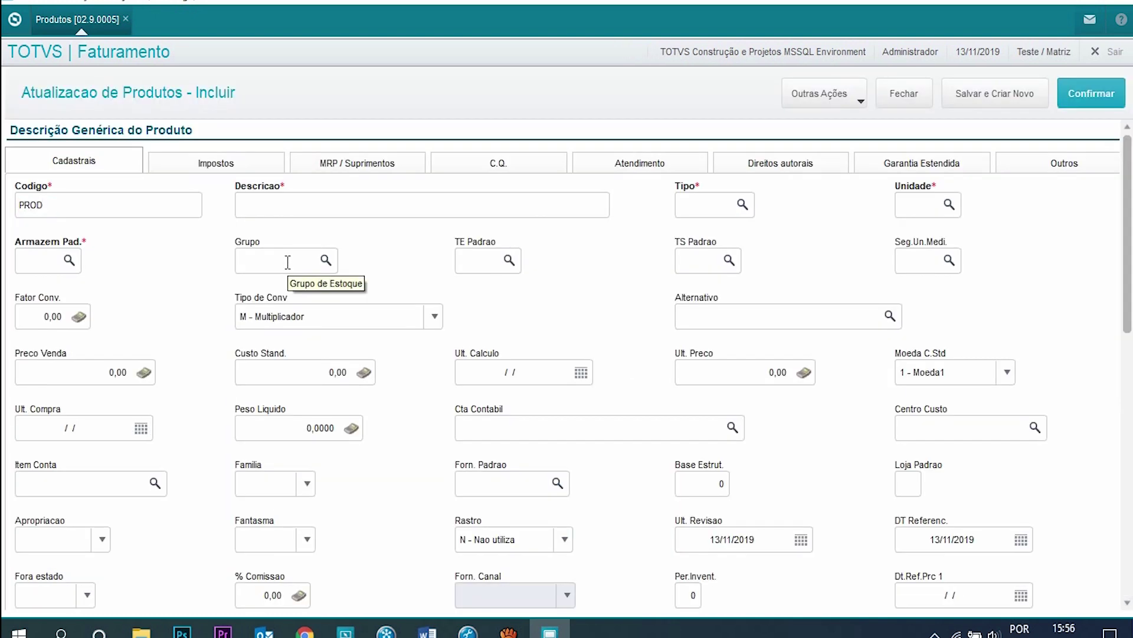
text(004)
key(Tab)
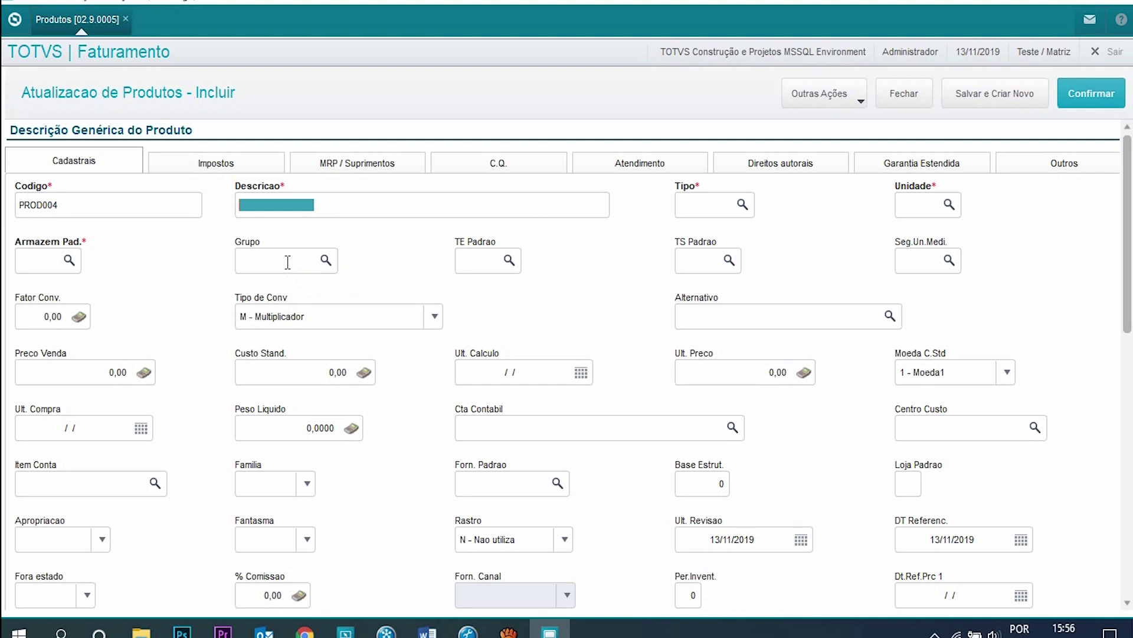
text(GALXY NOTE)
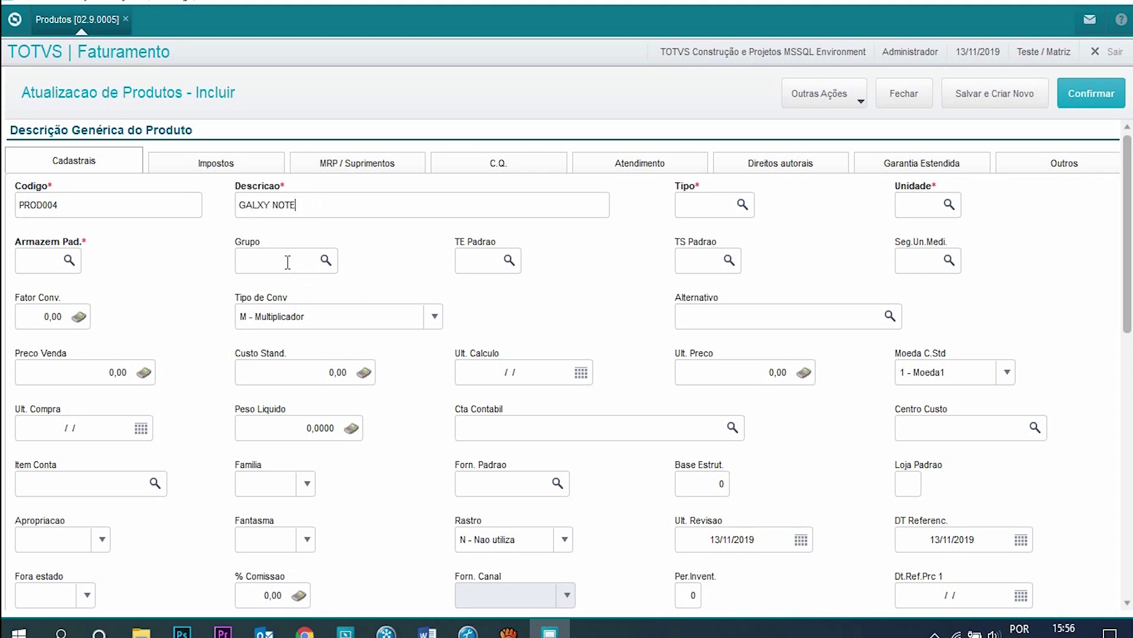
text( 10)
key(Tab)
- Set the new product's type to PA, unit to UN and default warehouse to 01, and save the record
text(PA)
text(un)
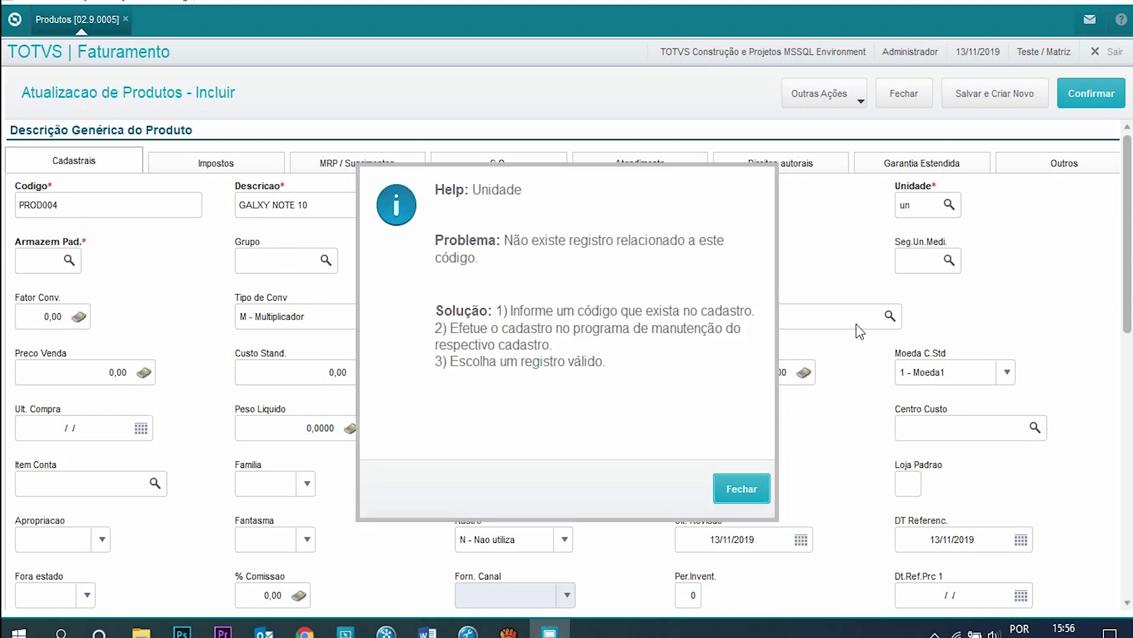
click(735, 487)
text(UN)
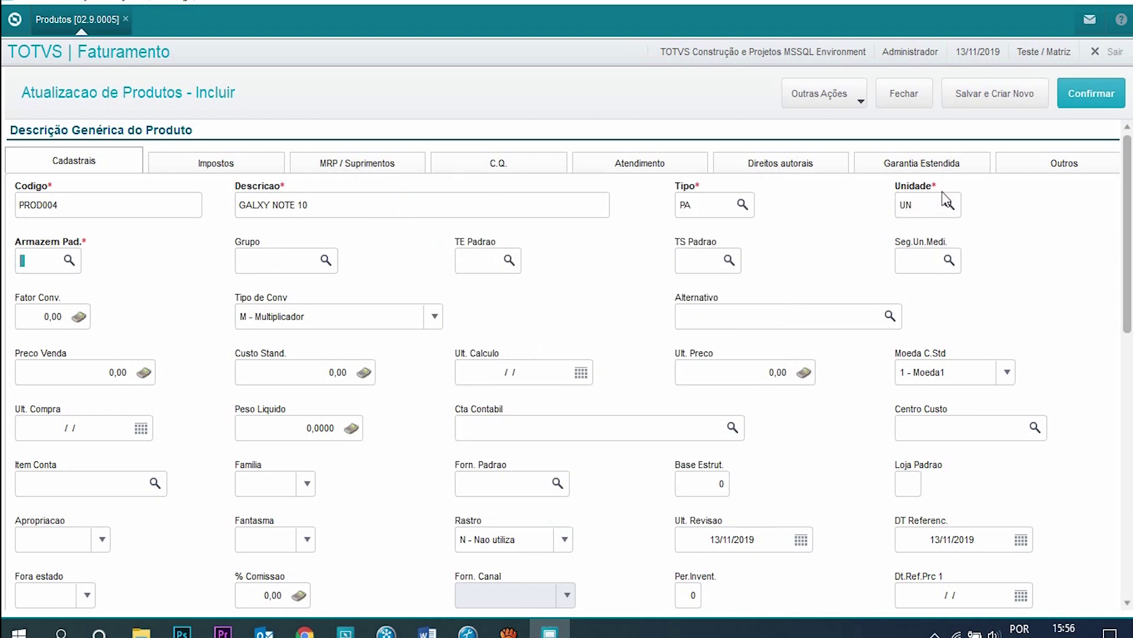
text(01)
click(1081, 104)
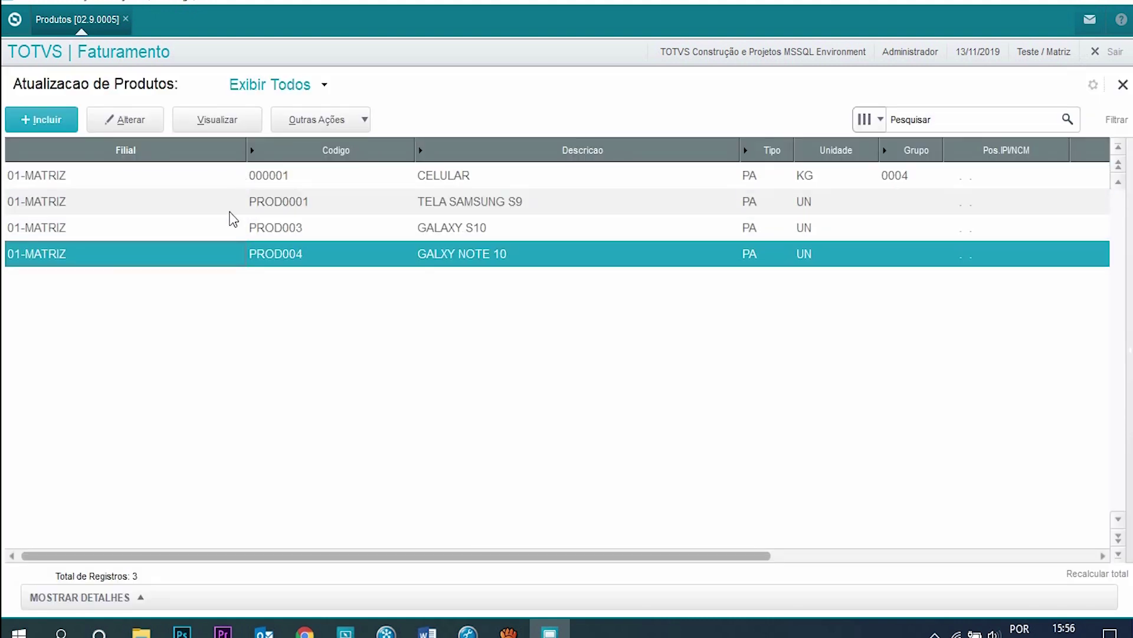